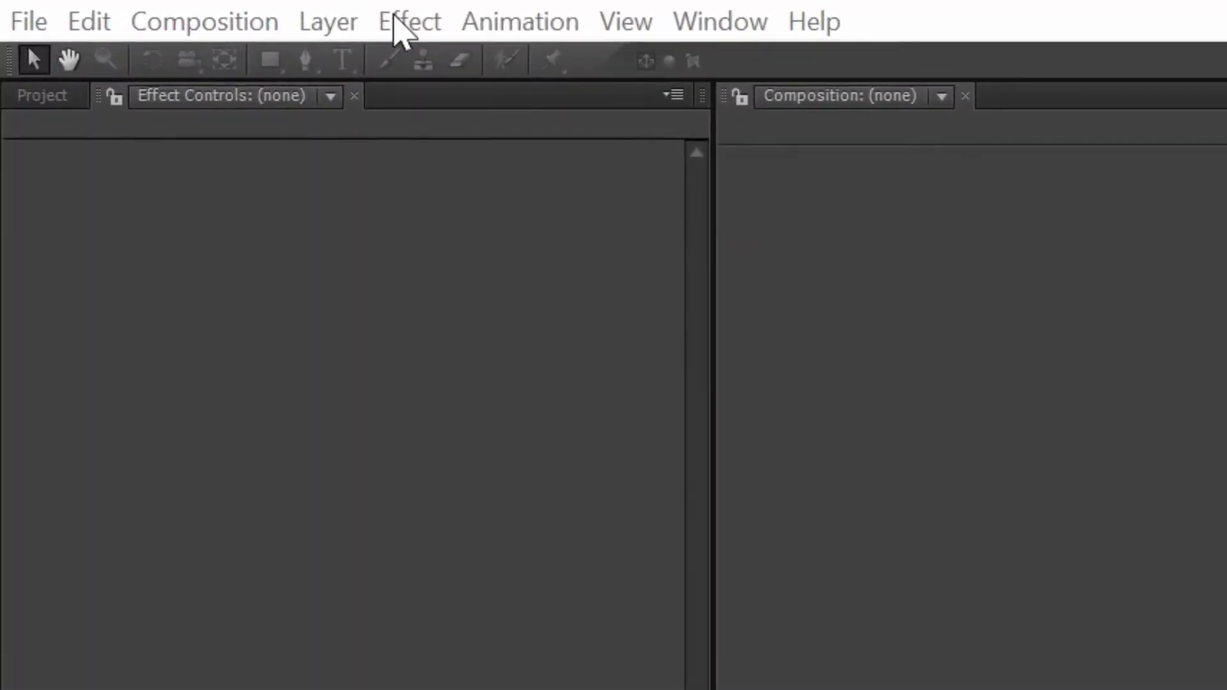
Create a new HDTV 1080 29.97 fps composition named 'shadow'.
{"action": "left_click", "coordinate": [195, 26]}
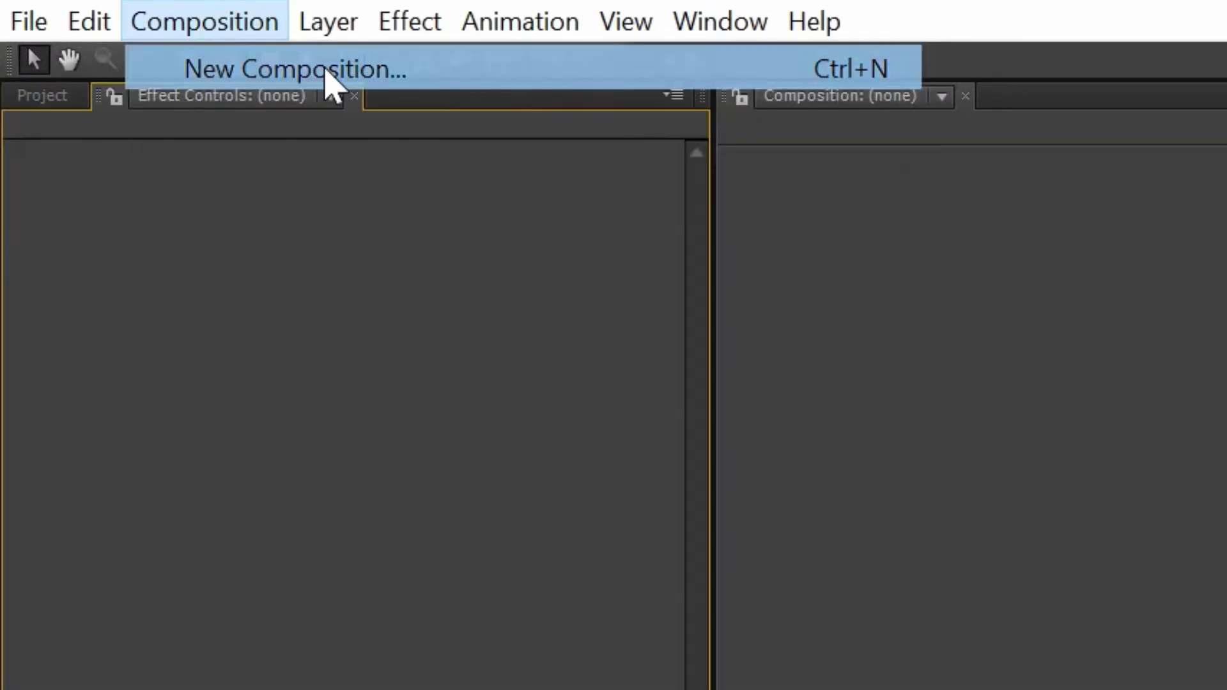
{"action": "left_click", "coordinate": [326, 69]}
{"action": "type", "text": "shadow"}
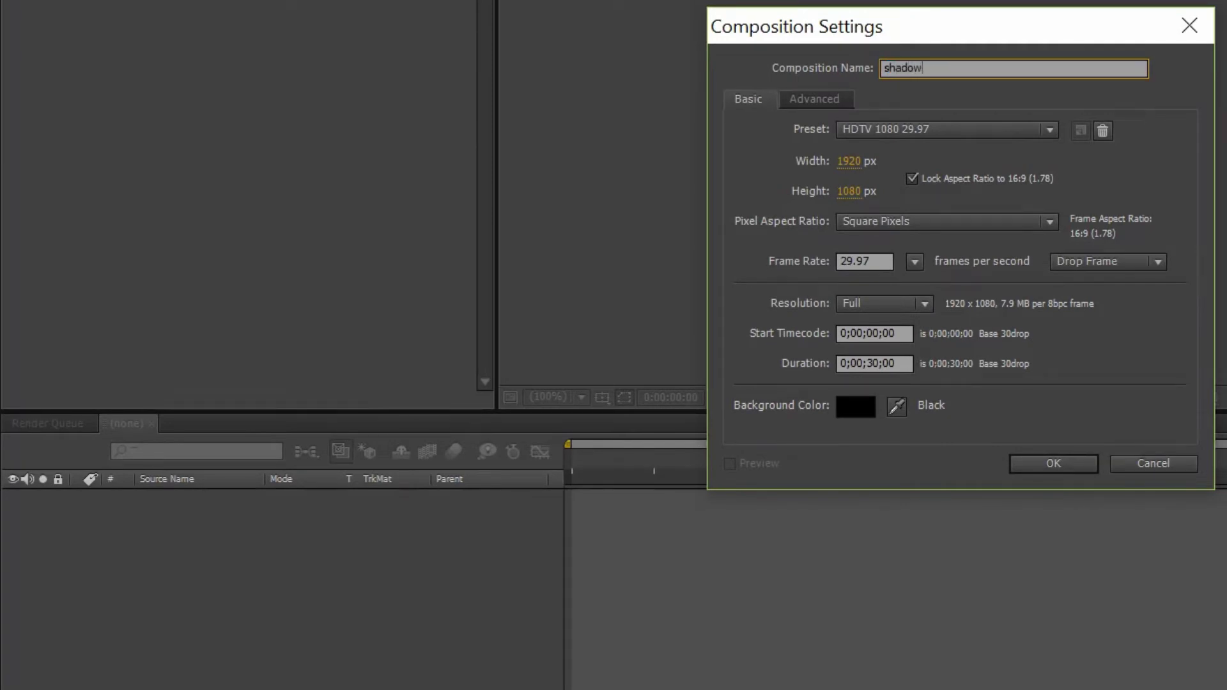
{"action": "key", "text": "Return"}
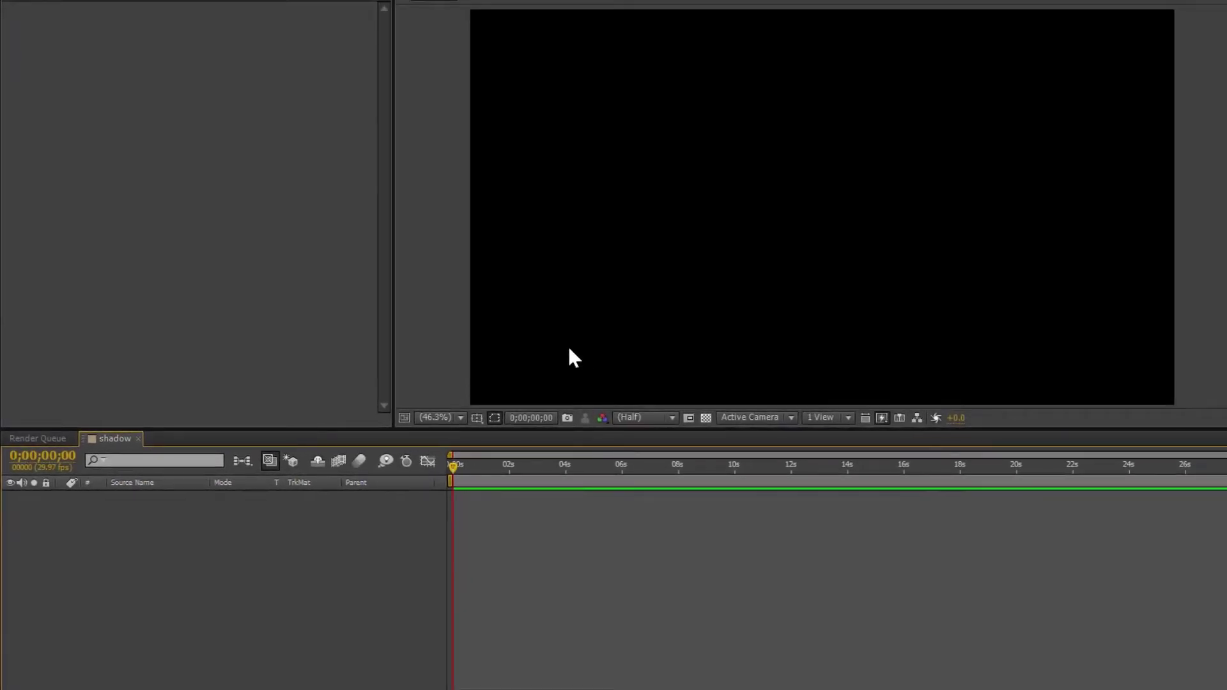
Add a new full-frame solid layer coloured RGB 128, 128, 128.
{"action": "right_click", "coordinate": [191, 536]}
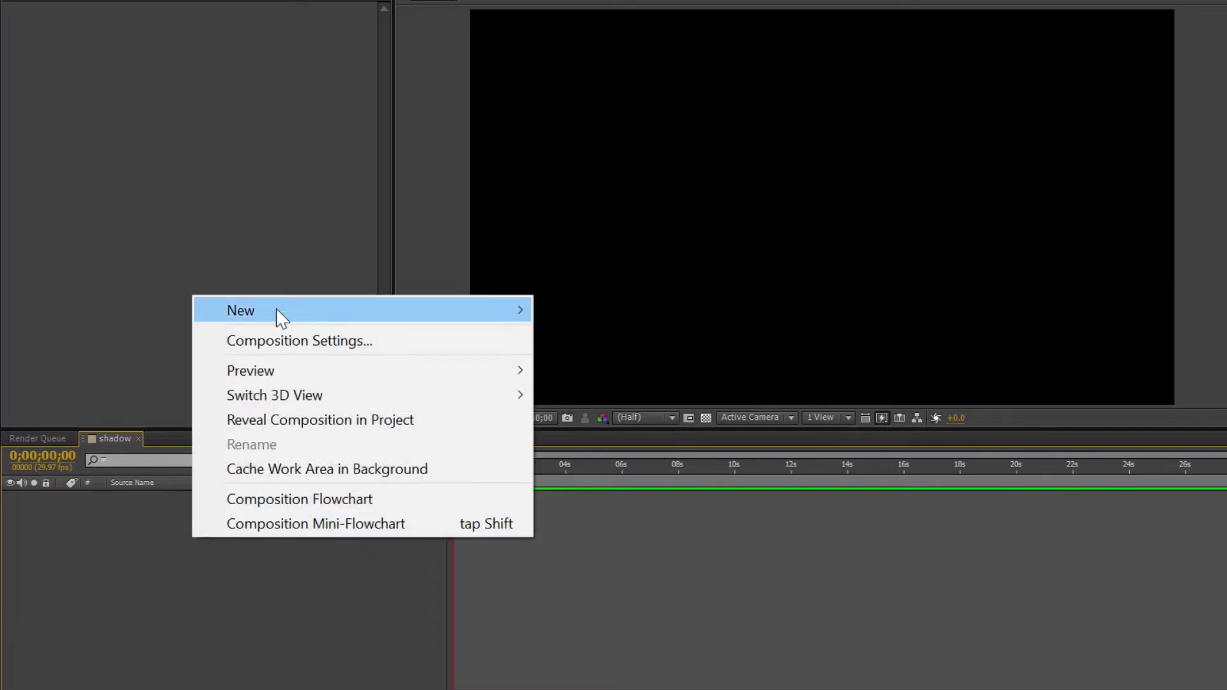
{"action": "mouse_move", "coordinate": [271, 313]}
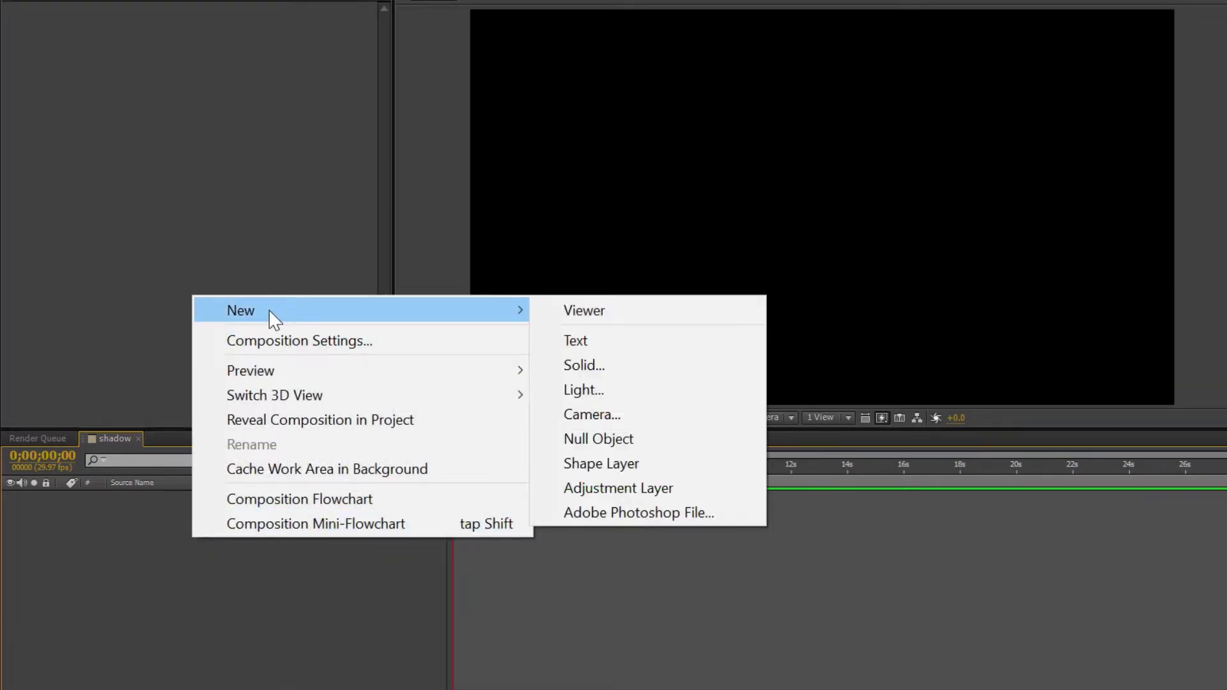
{"action": "left_click", "coordinate": [600, 362]}
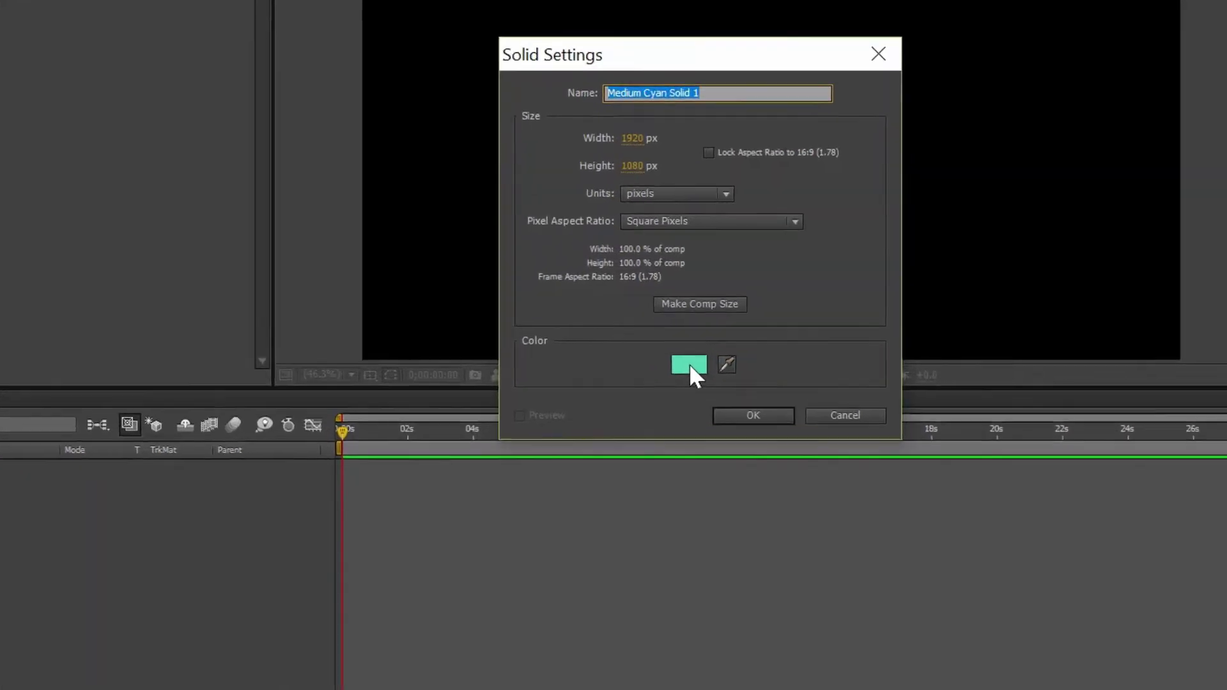
{"action": "left_click", "coordinate": [753, 409]}
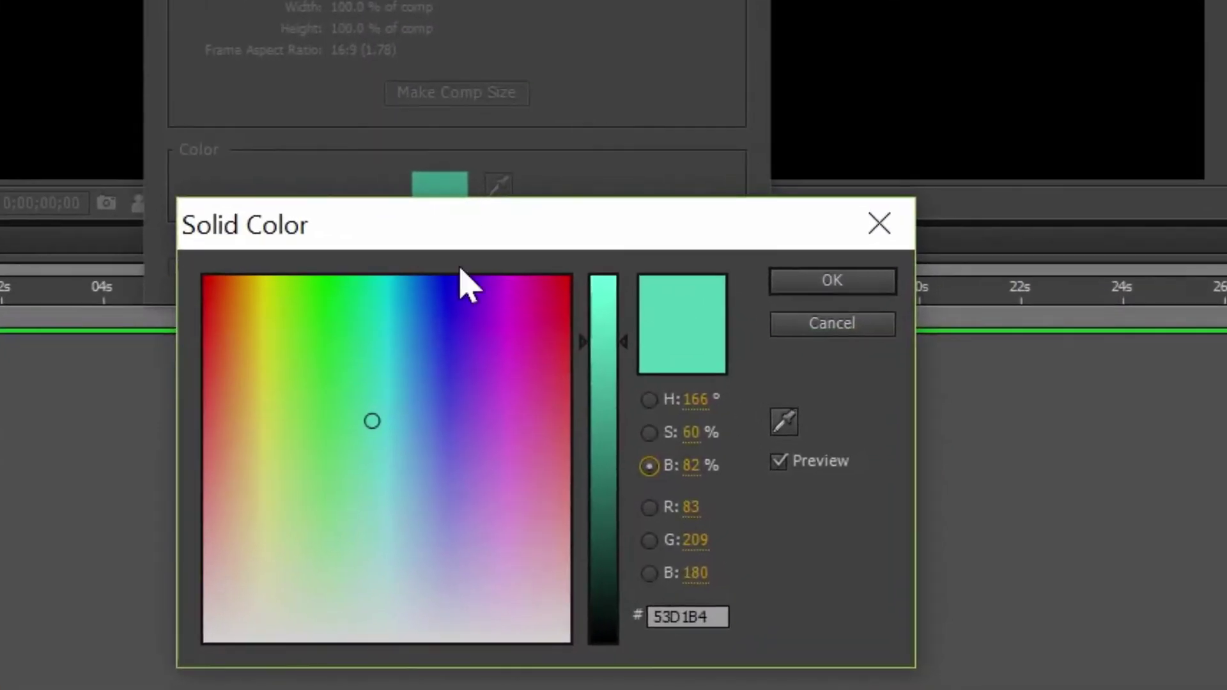
{"action": "left_click", "coordinate": [692, 508]}
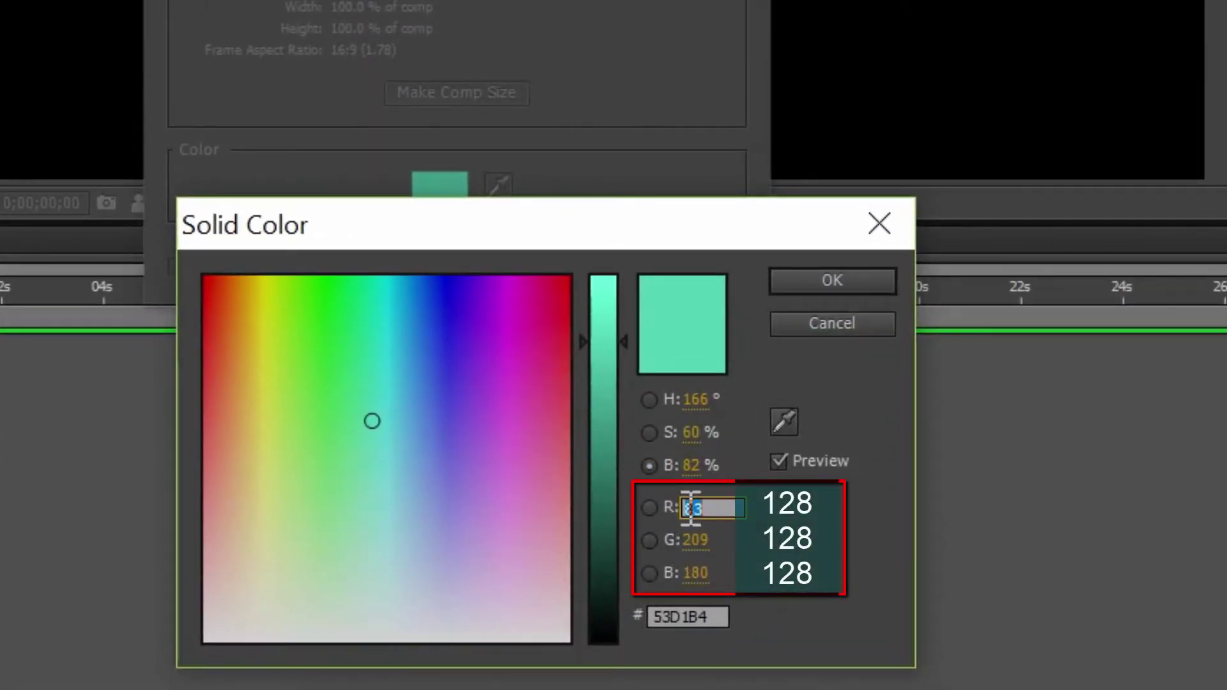
{"action": "type", "text": "128"}
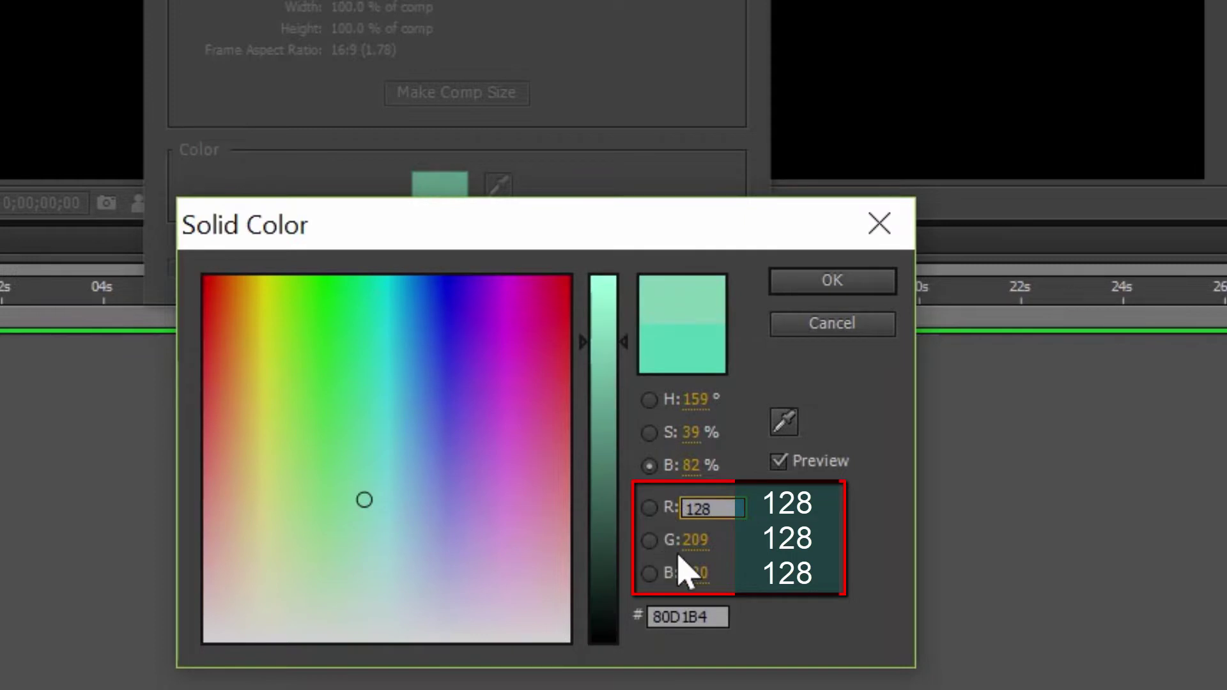
{"action": "left_click", "coordinate": [703, 542]}
{"action": "type", "text": "128"}
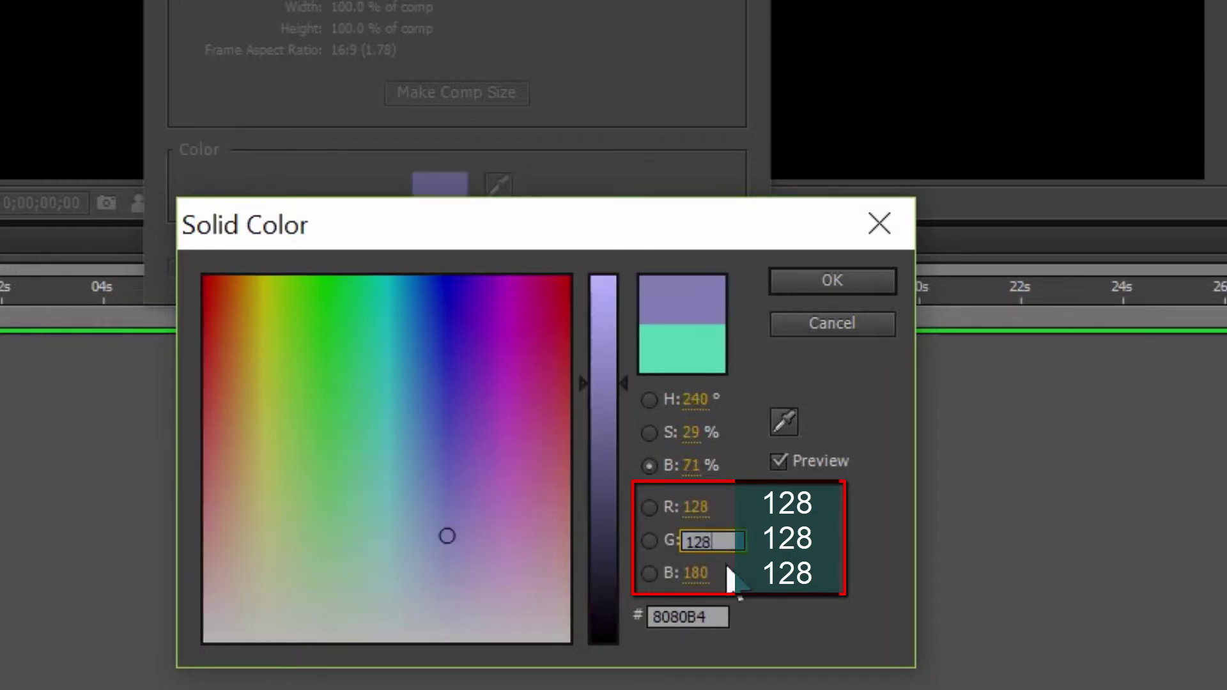
{"action": "left_click", "coordinate": [695, 574]}
{"action": "type", "text": "12"}
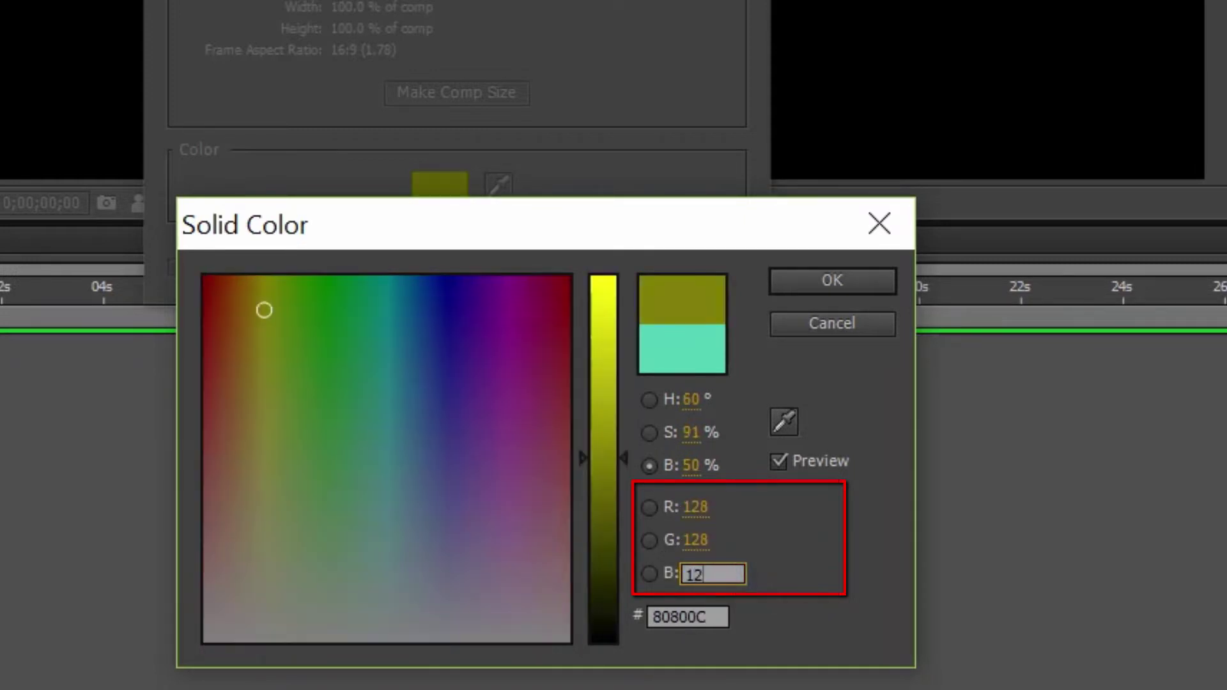
{"action": "type", "text": "8"}
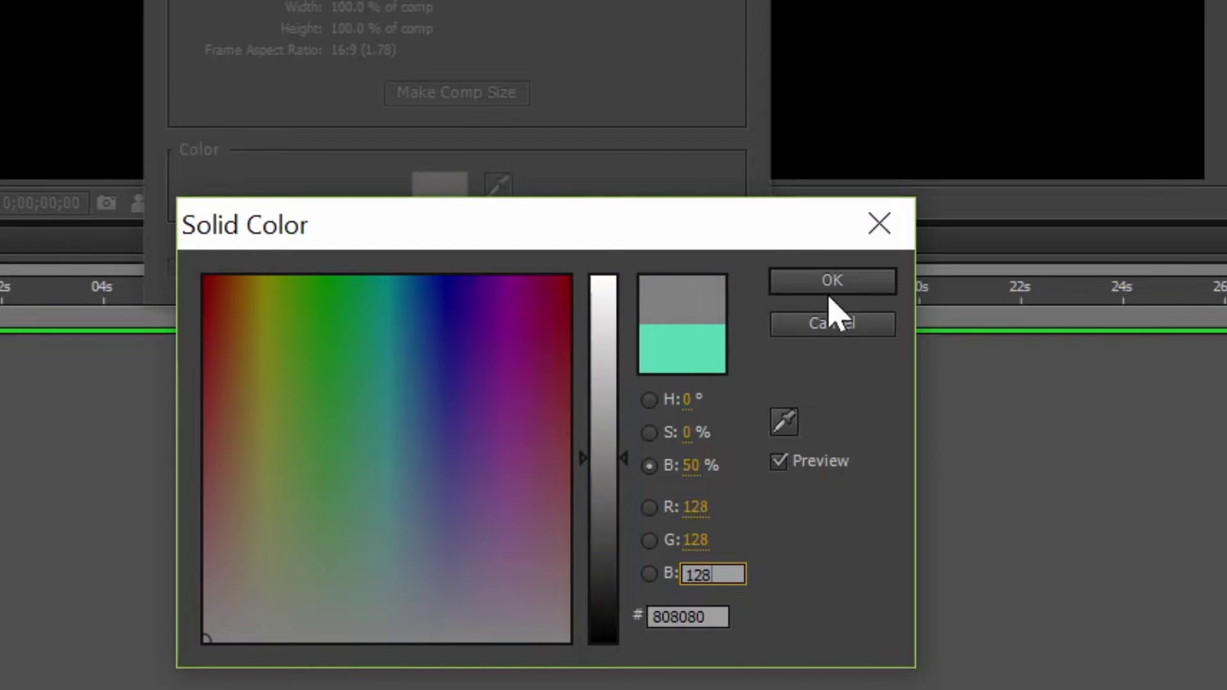
{"action": "left_click", "coordinate": [831, 281]}
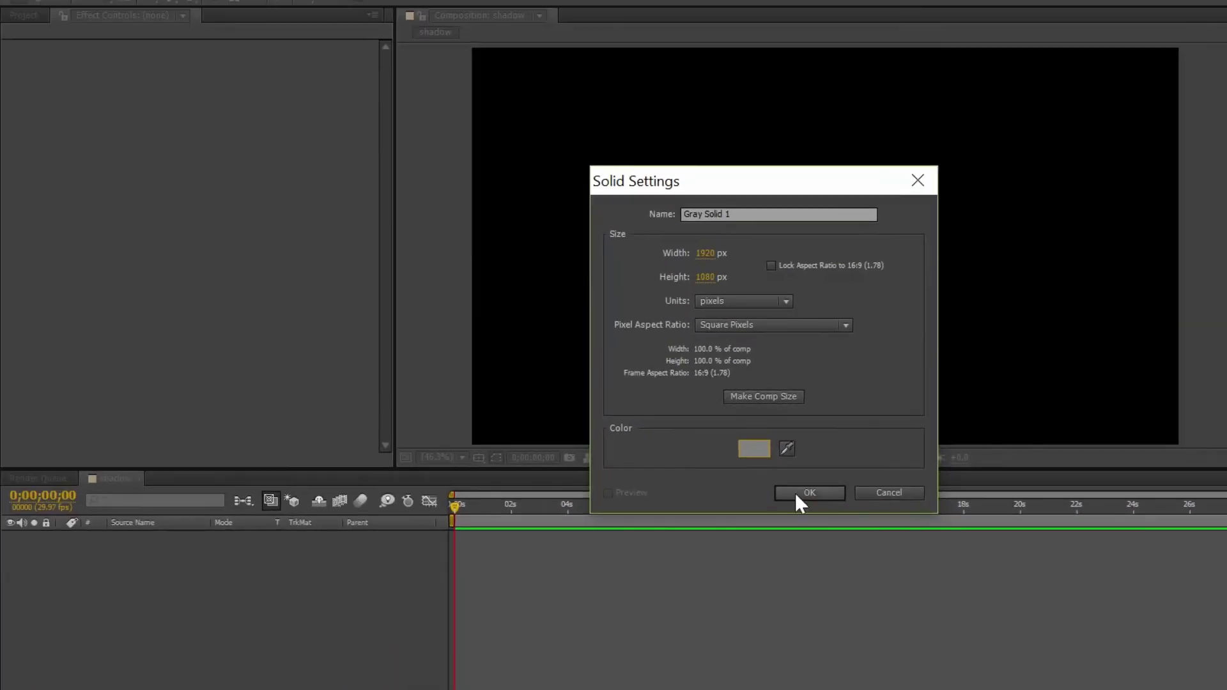
{"action": "left_click", "coordinate": [799, 491]}
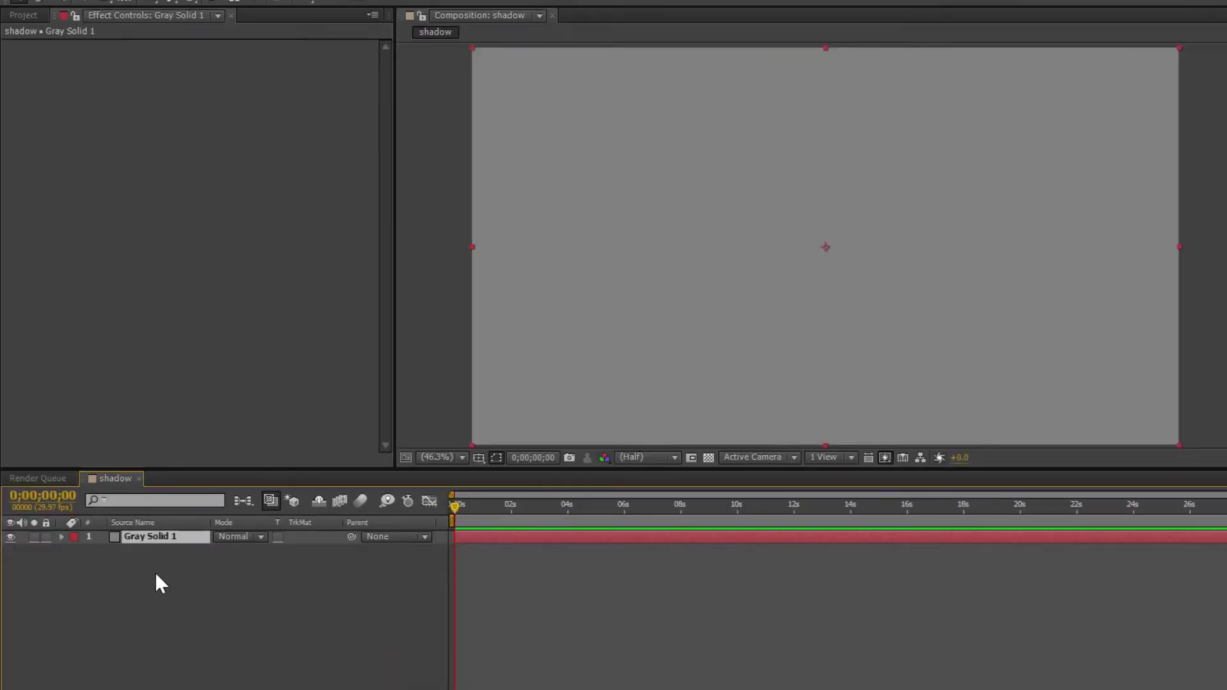
Deselect the grey solid and set the Rectangle Tool fill to Linear Gradient.
{"action": "left_click", "coordinate": [161, 587]}
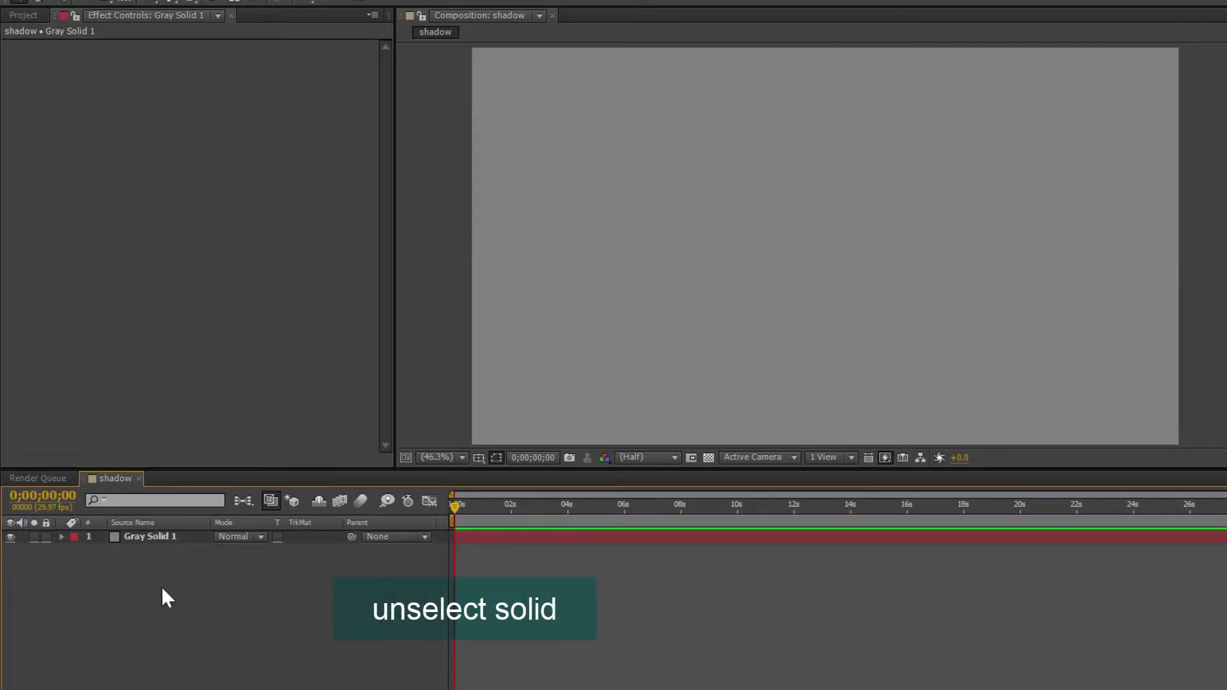
{"action": "left_click", "coordinate": [172, 39]}
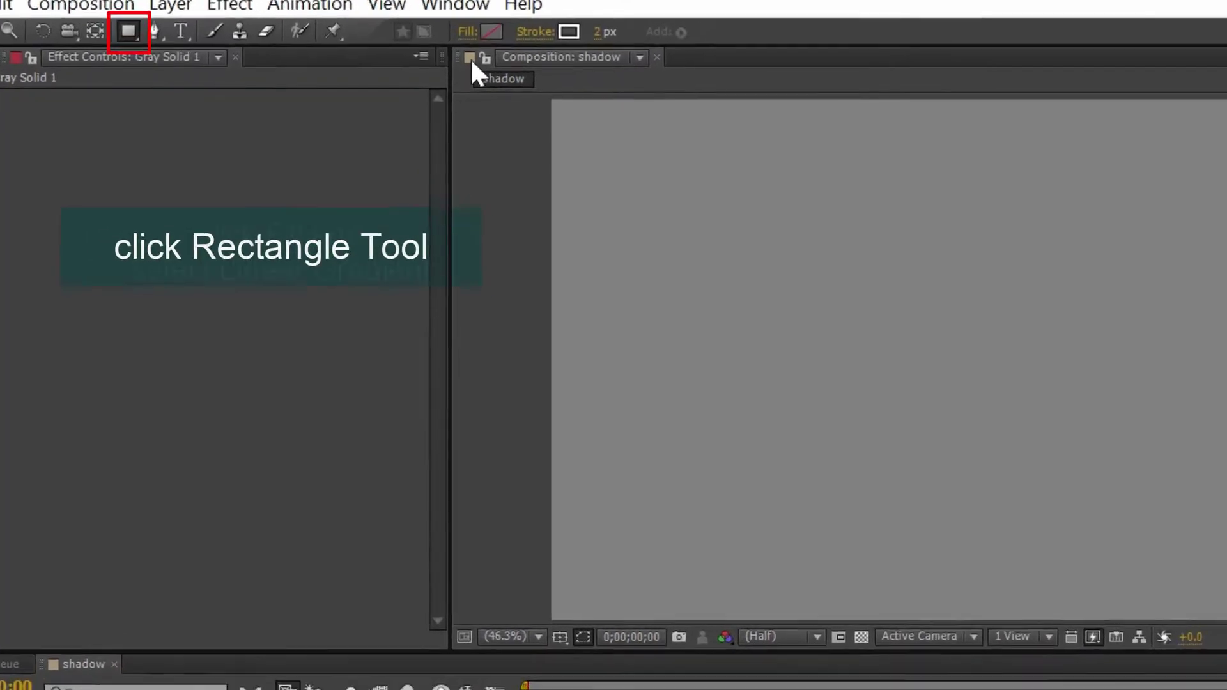
{"action": "left_click", "coordinate": [468, 31]}
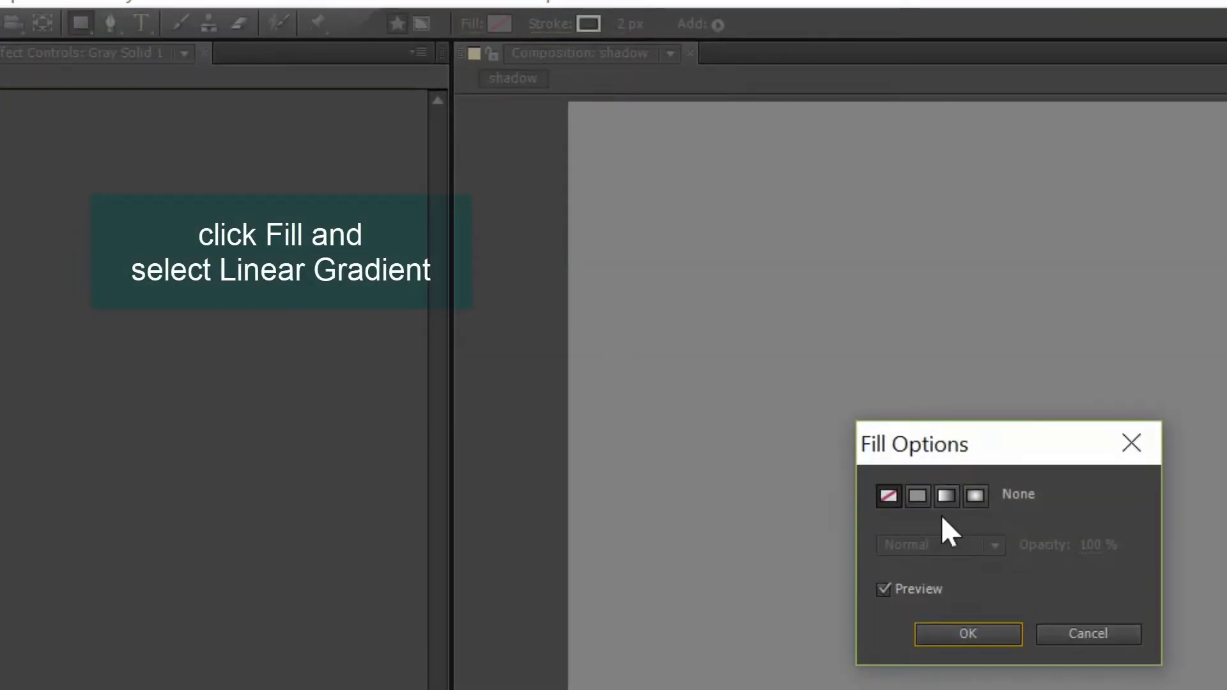
{"action": "left_click", "coordinate": [941, 497]}
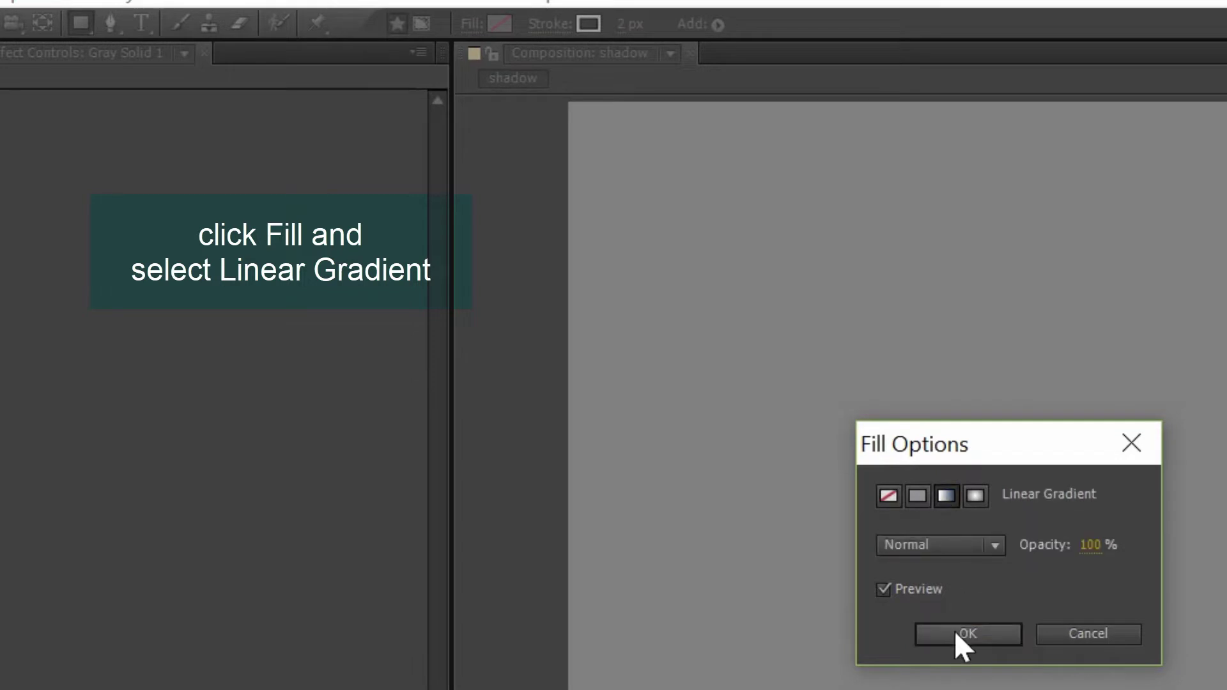
{"action": "left_click", "coordinate": [954, 630]}
Set the rectangle shape stroke to None.
{"action": "left_click", "coordinate": [551, 24]}
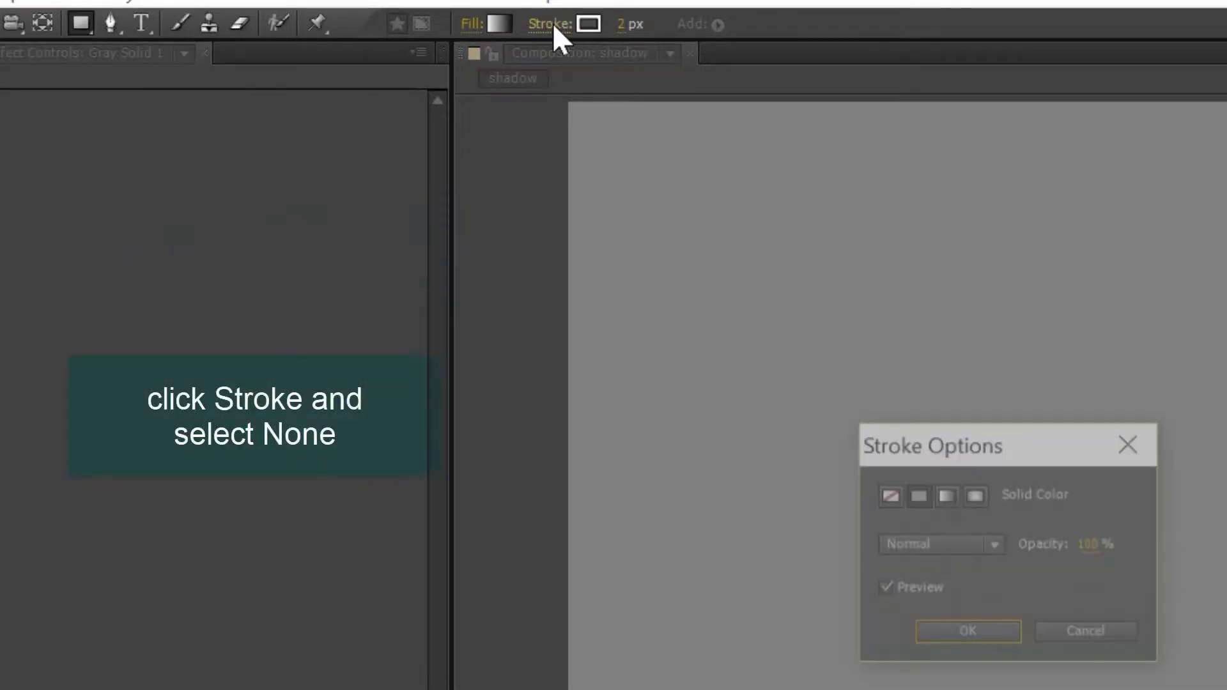
{"action": "left_click", "coordinate": [888, 497]}
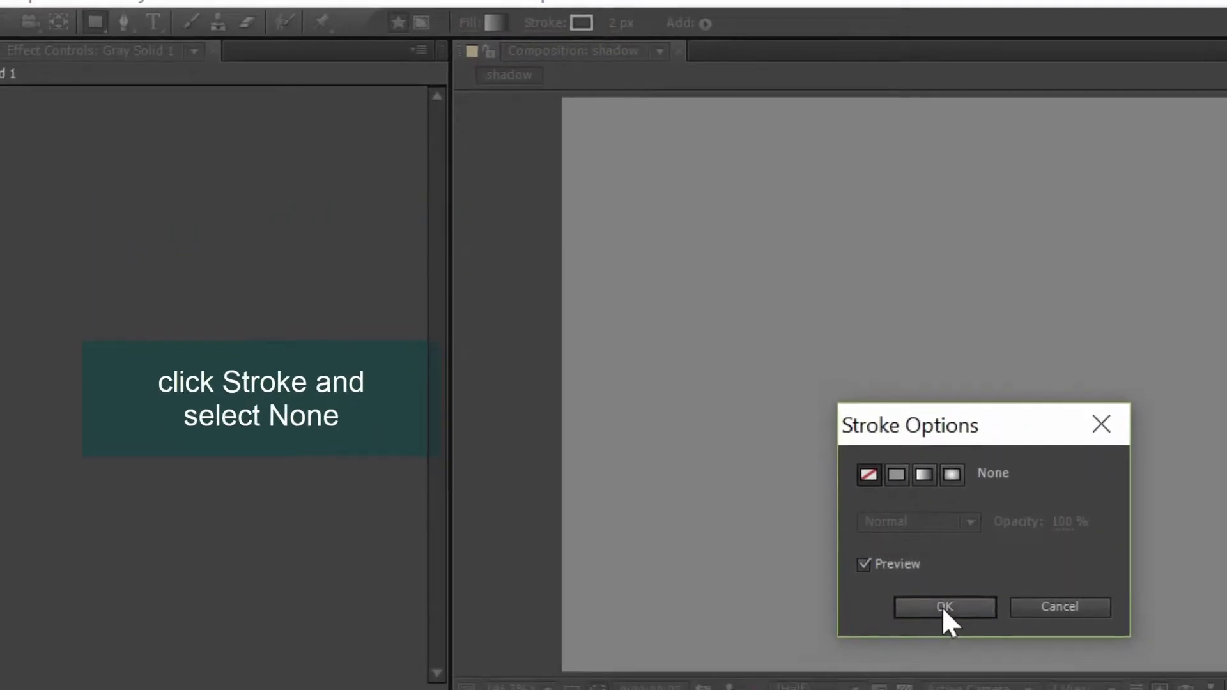
{"action": "left_click", "coordinate": [940, 607]}
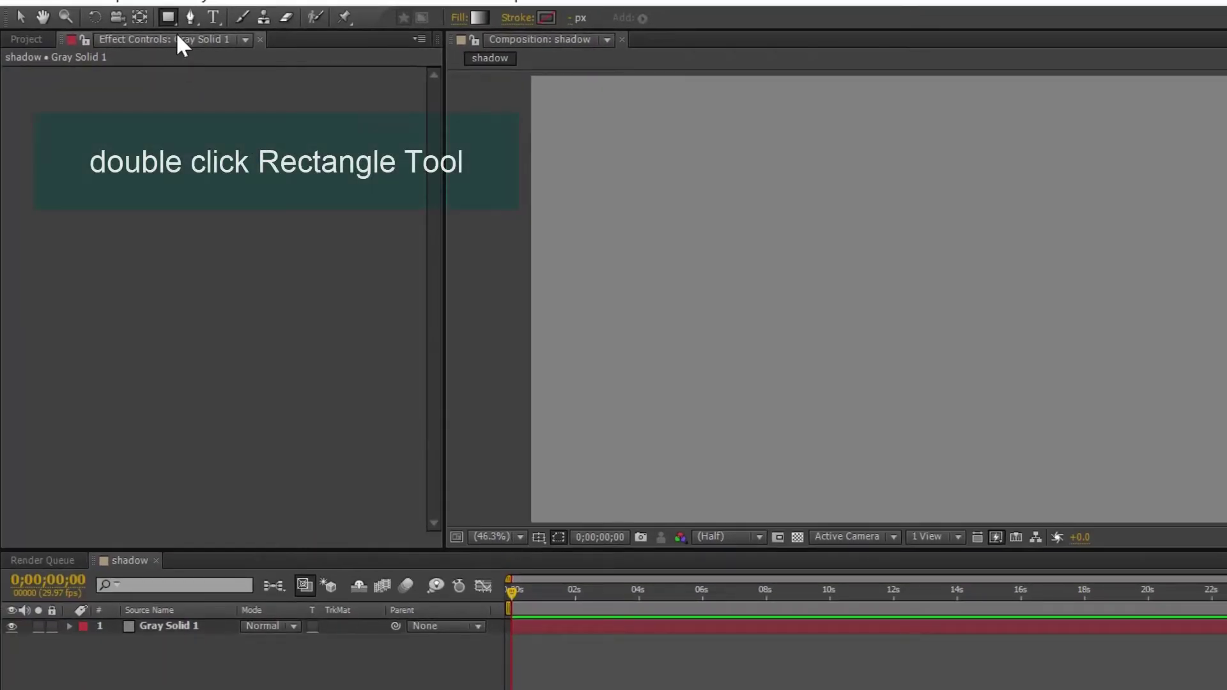
Draw a full-composition rectangle and open its Gradient Fill 1 colour editor.
{"action": "double_click", "coordinate": [168, 17]}
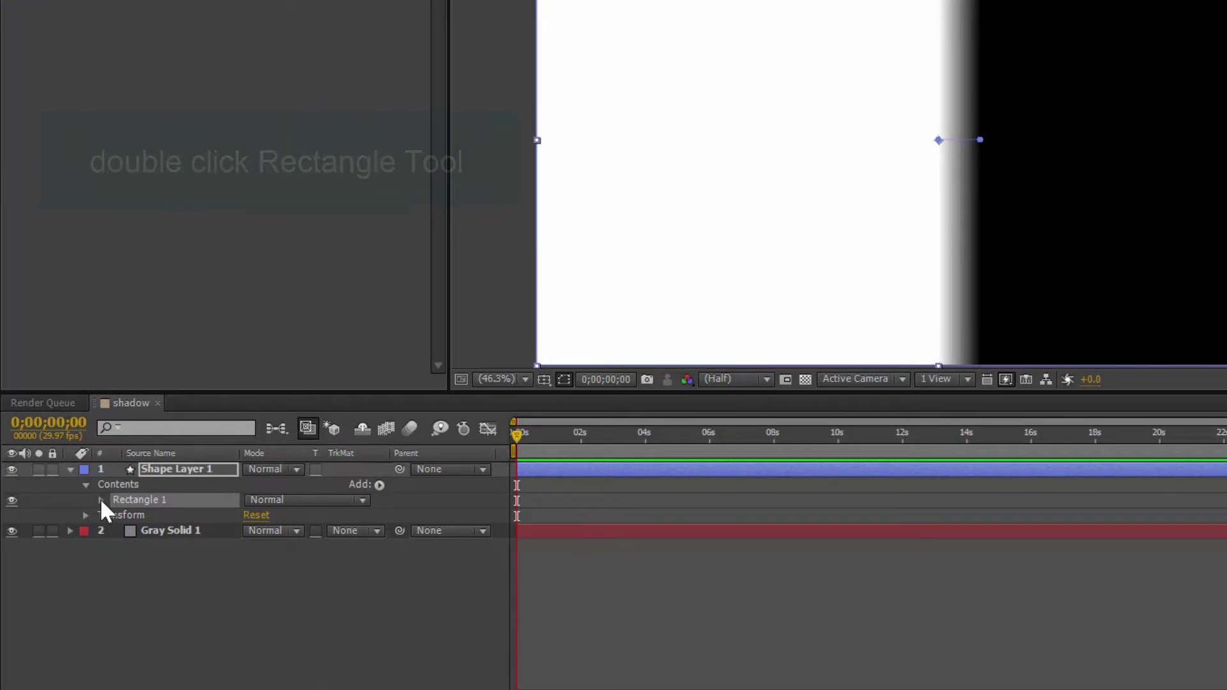
{"action": "left_click", "coordinate": [100, 500]}
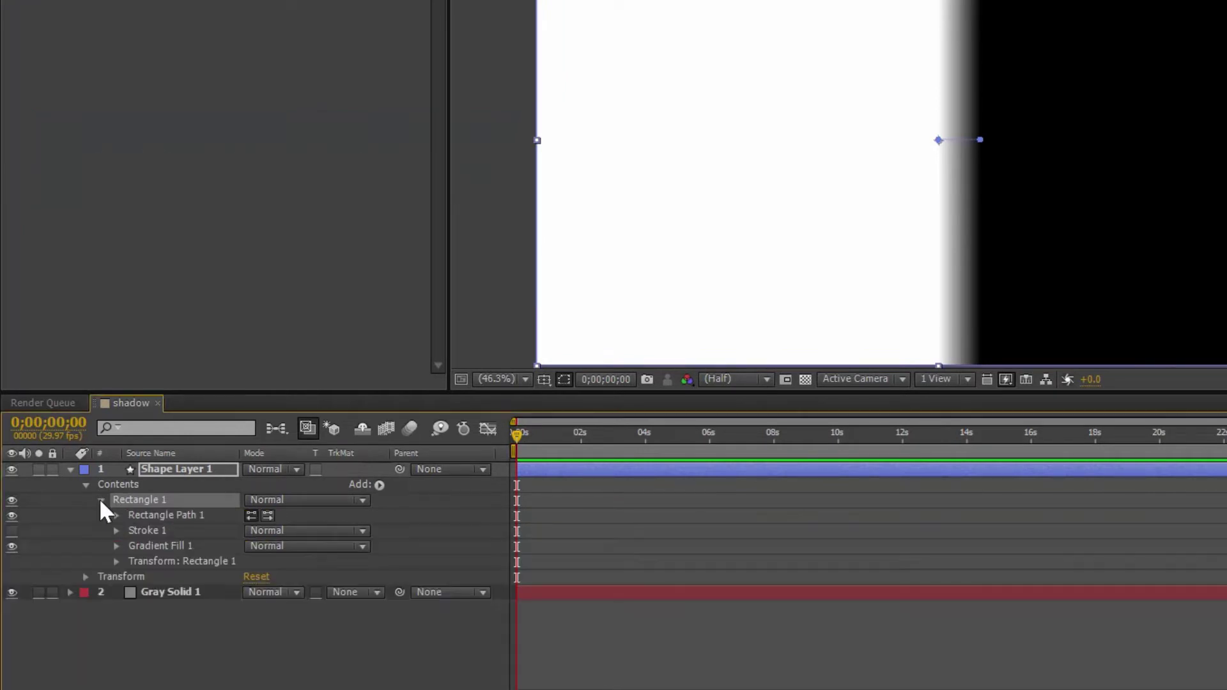
{"action": "left_click", "coordinate": [116, 546]}
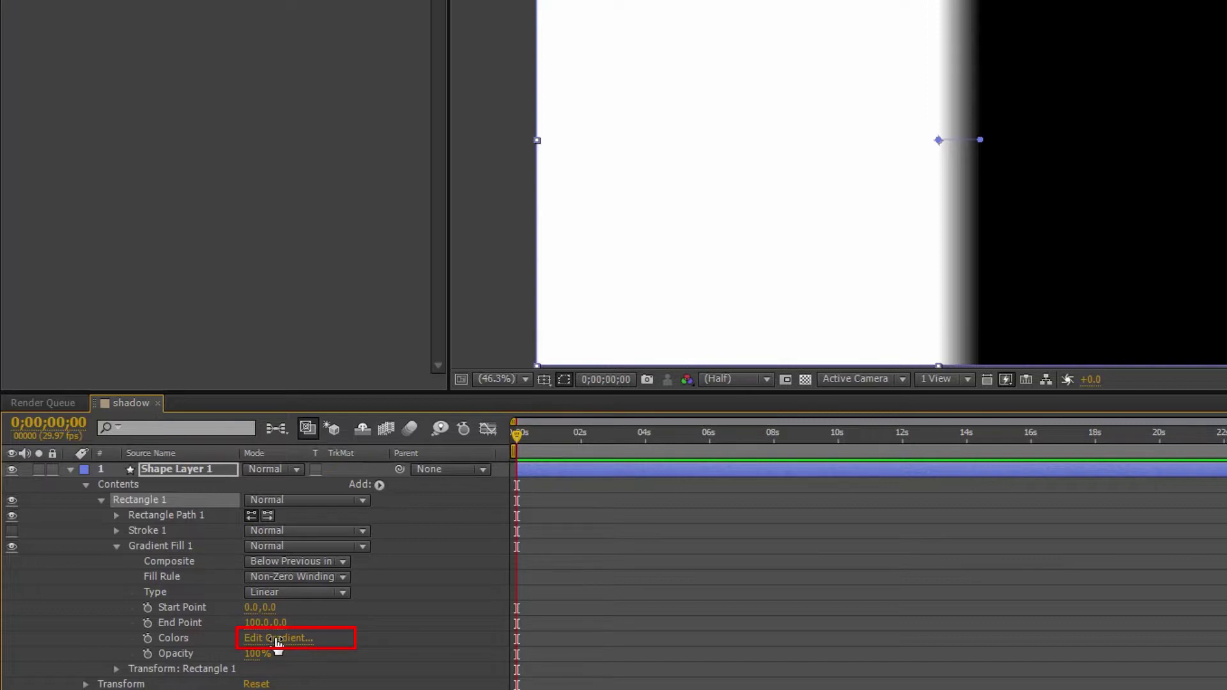
{"action": "left_click", "coordinate": [278, 638]}
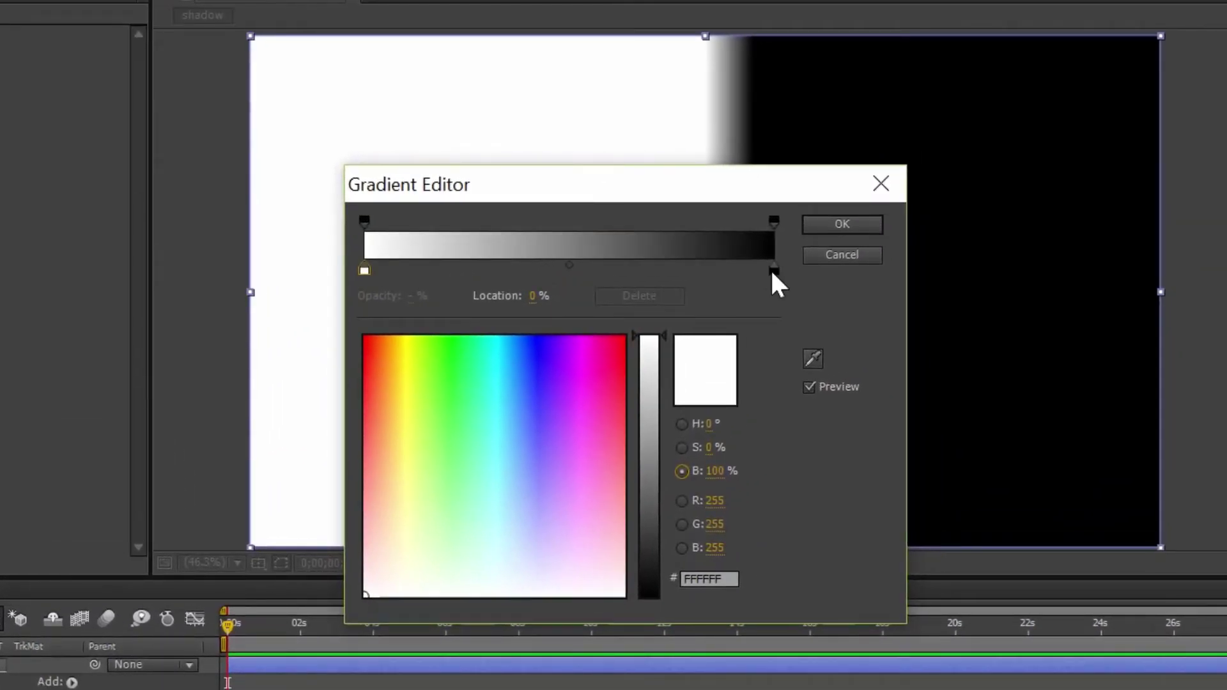
Move the black gradient stop to 50% and make the right-end stop white.
{"action": "left_click_drag", "start_coordinate": [774, 272], "coordinate": [551, 291]}
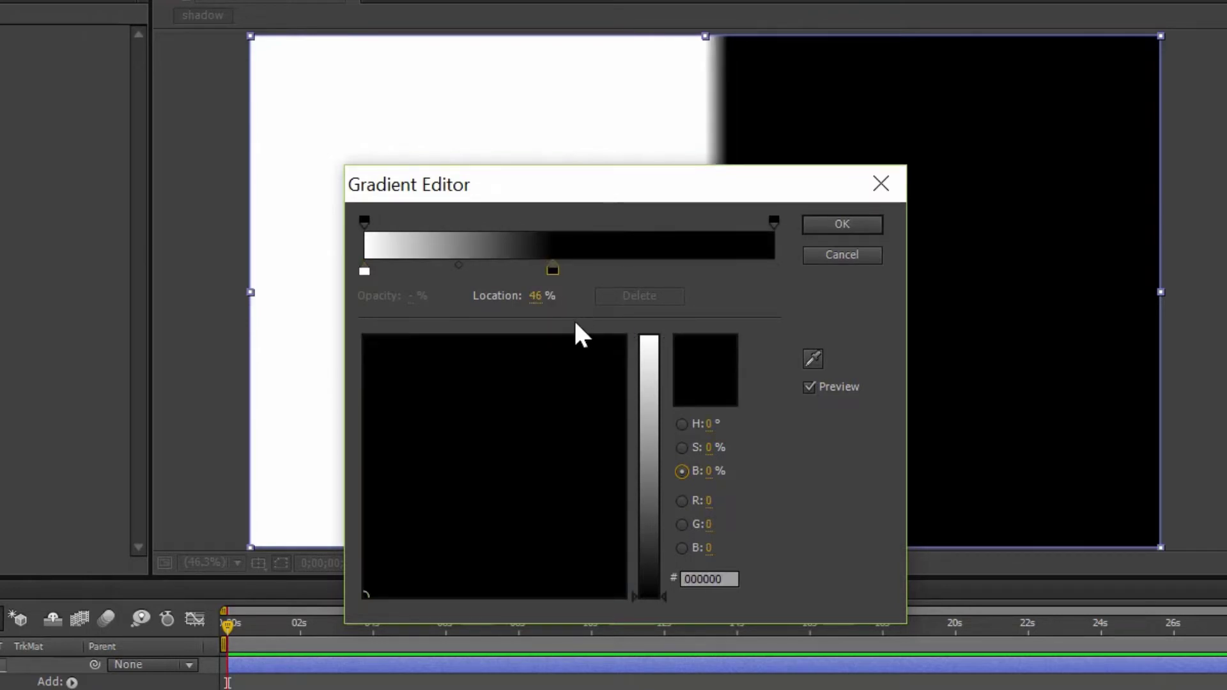
{"action": "left_click", "coordinate": [535, 296]}
{"action": "left_click", "coordinate": [537, 297]}
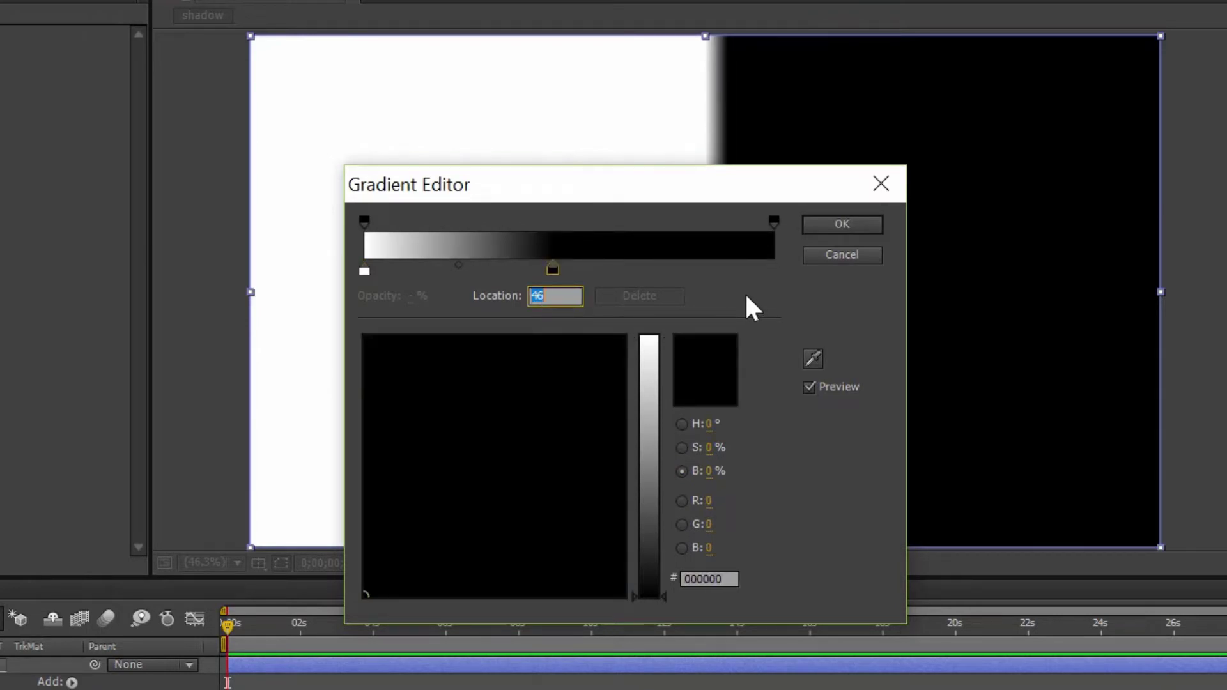
{"action": "type", "text": "50"}
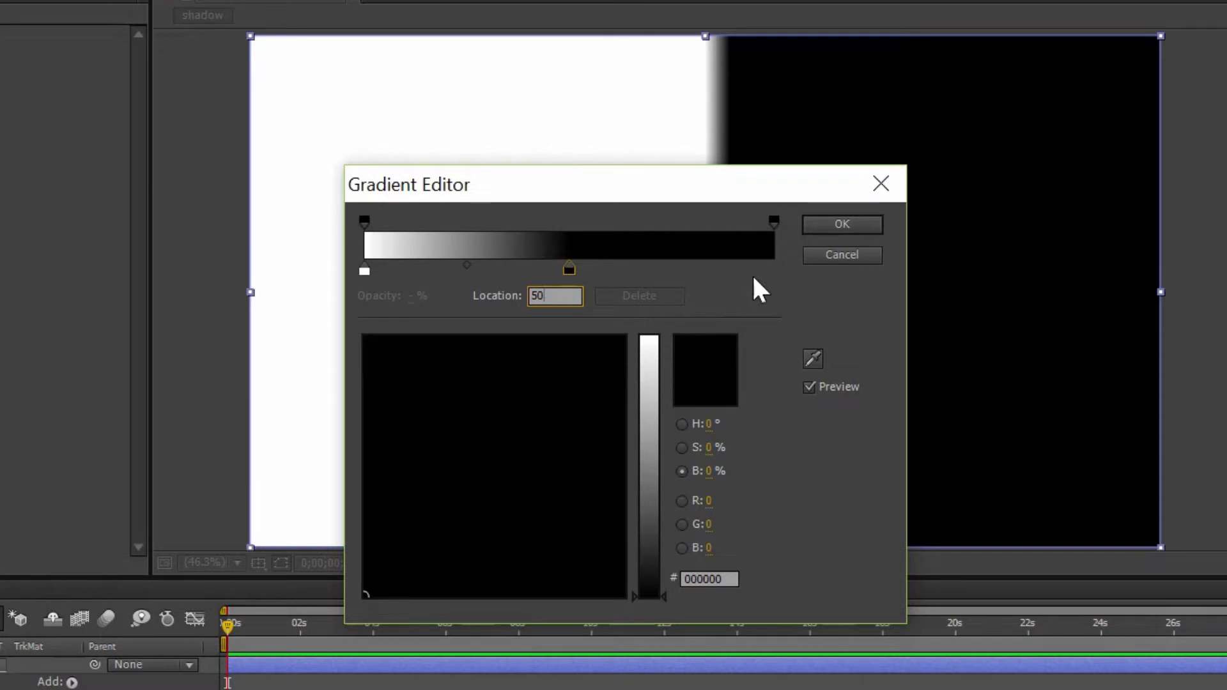
{"action": "key", "text": "Return"}
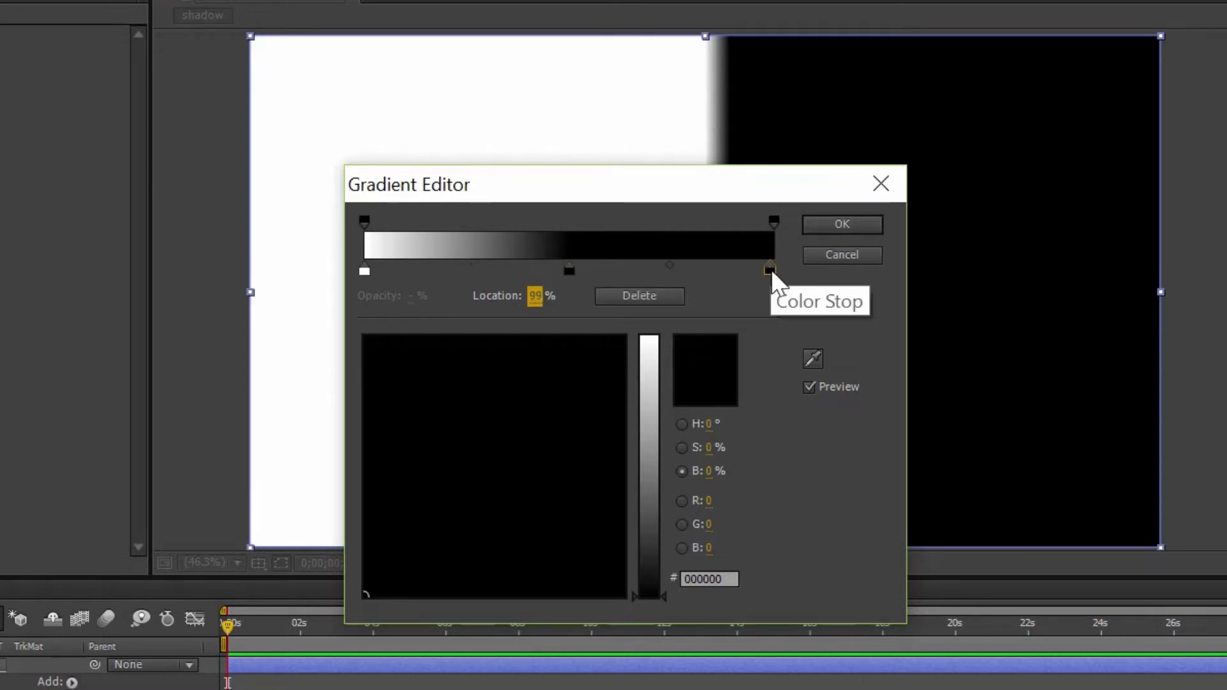
{"action": "left_click", "coordinate": [773, 271]}
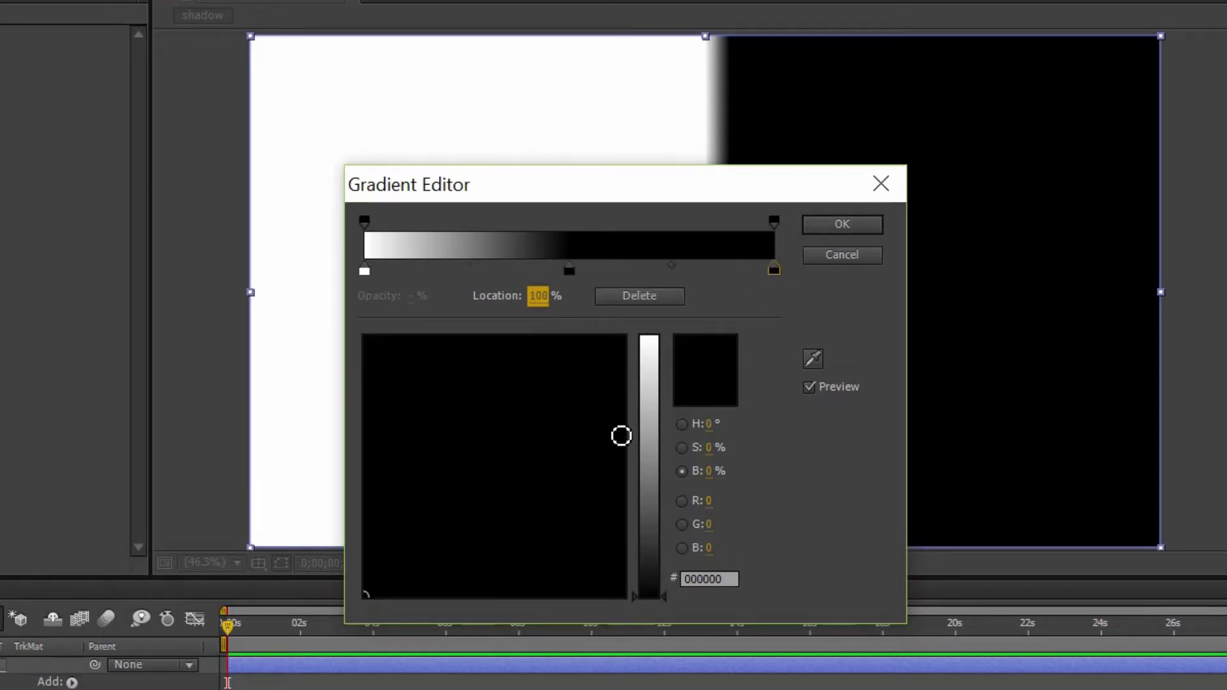
{"action": "mouse_move", "coordinate": [665, 607]}
{"action": "left_mouse_down"}
{"action": "mouse_move", "coordinate": [656, 614]}
{"action": "mouse_move", "coordinate": [652, 339]}
{"action": "left_mouse_up"}
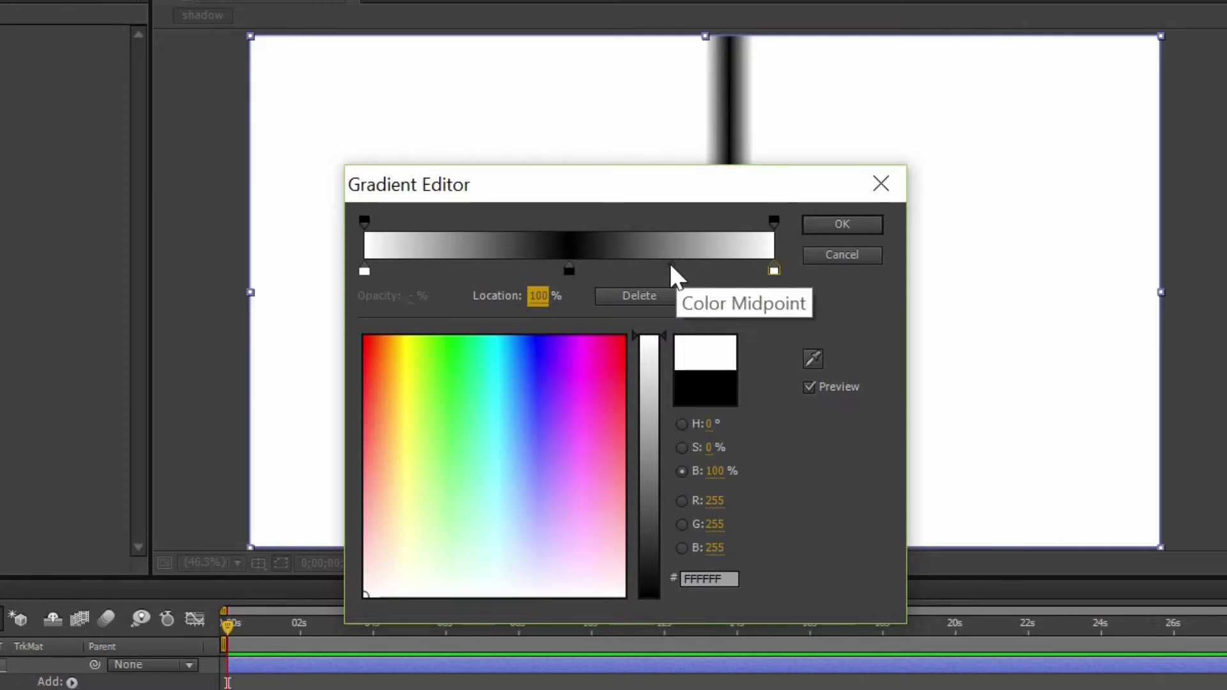
Set the gradient midpoints to 70% and 30% and apply the gradient.
{"action": "left_click_drag", "start_coordinate": [672, 274], "coordinate": [711, 274]}
{"action": "left_click", "coordinate": [542, 296]}
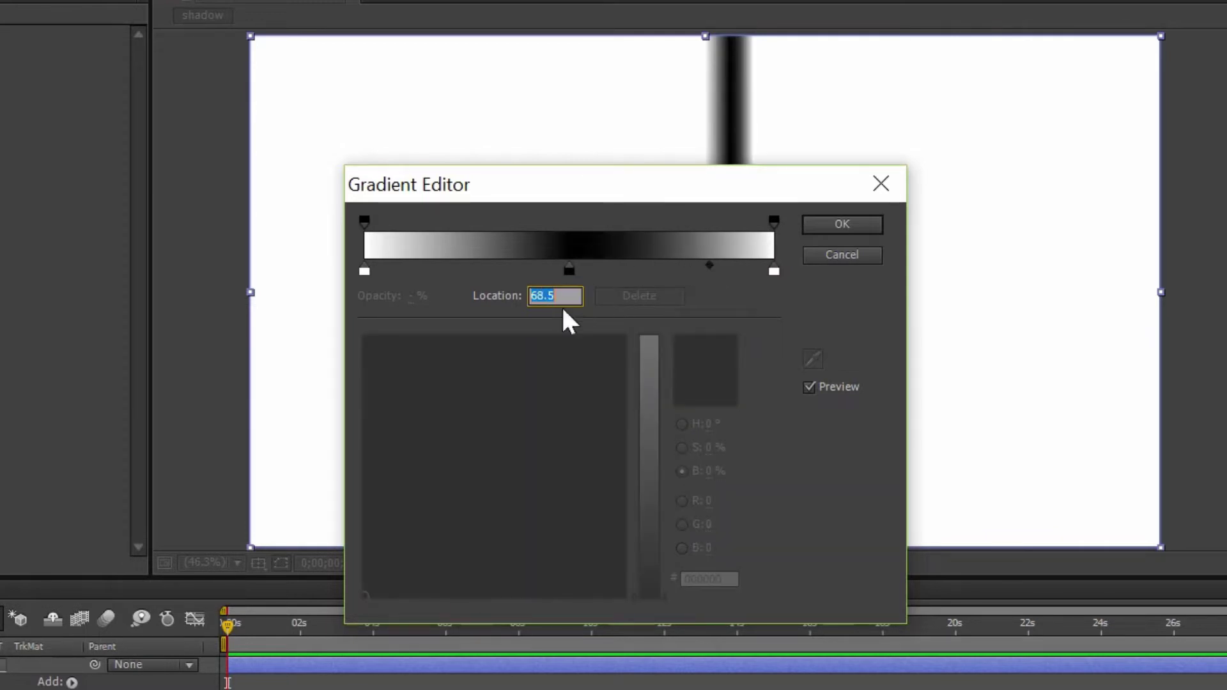
{"action": "type", "text": "7"}
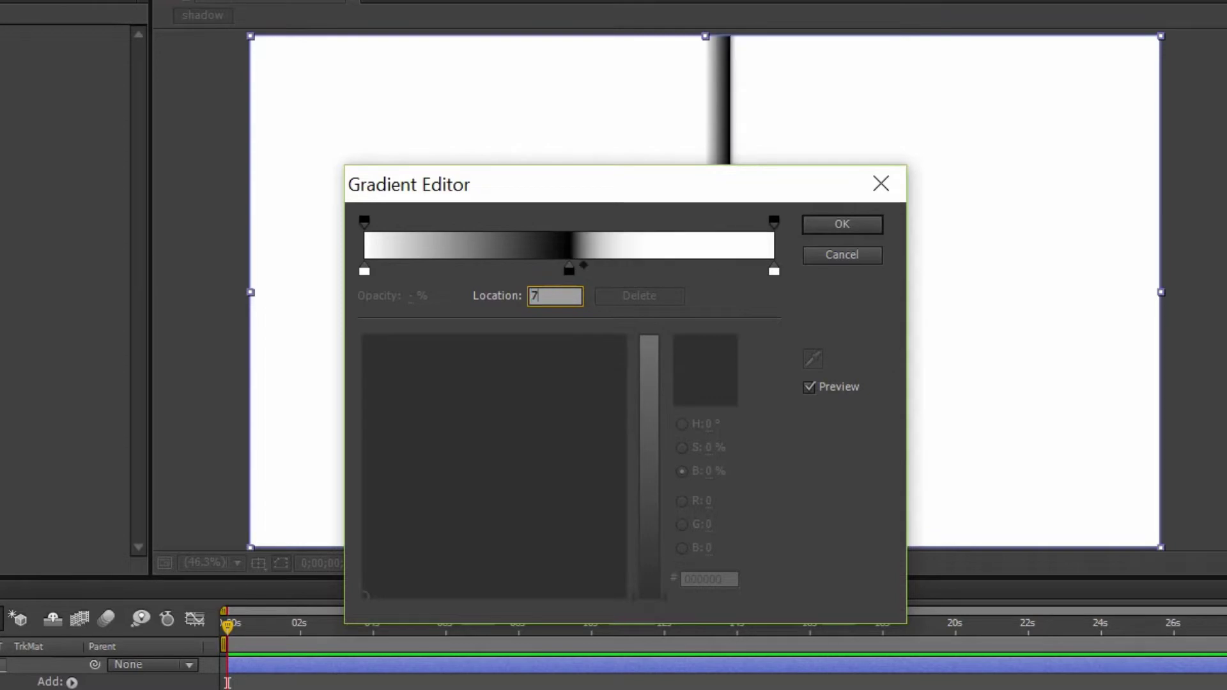
{"action": "type", "text": "0"}
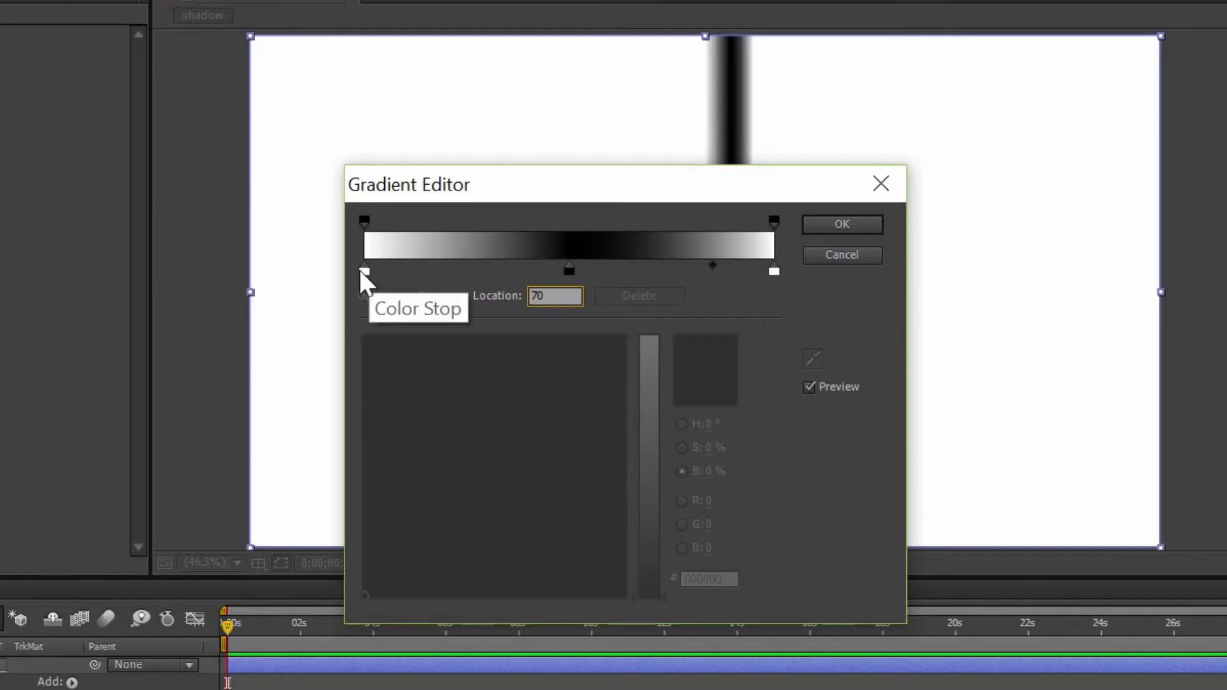
{"action": "left_click", "coordinate": [364, 272]}
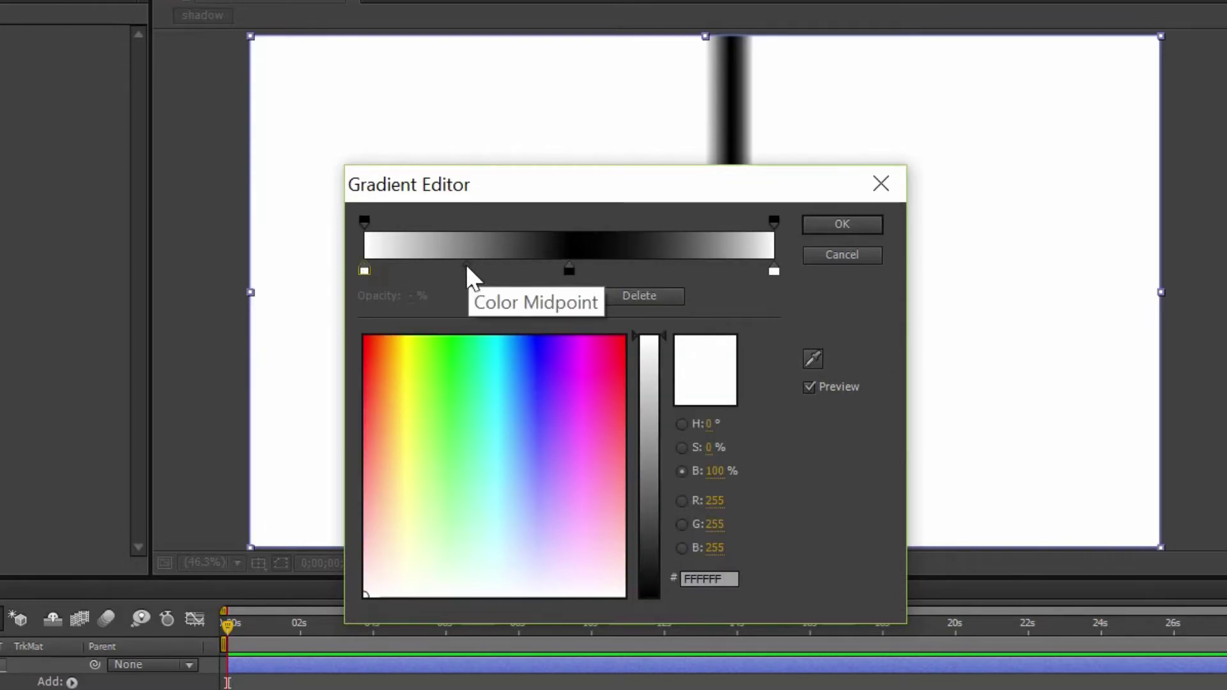
{"action": "left_click_drag", "start_coordinate": [470, 268], "coordinate": [454, 269]}
{"action": "left_click", "coordinate": [535, 298]}
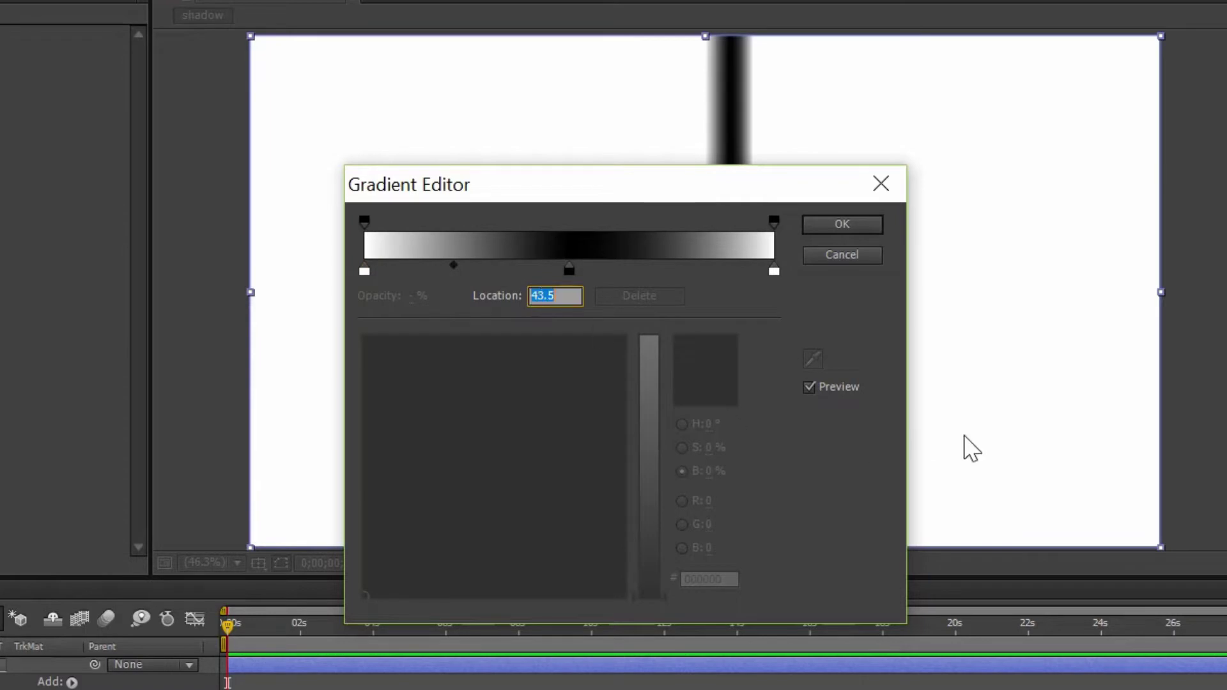
{"action": "type", "text": "30"}
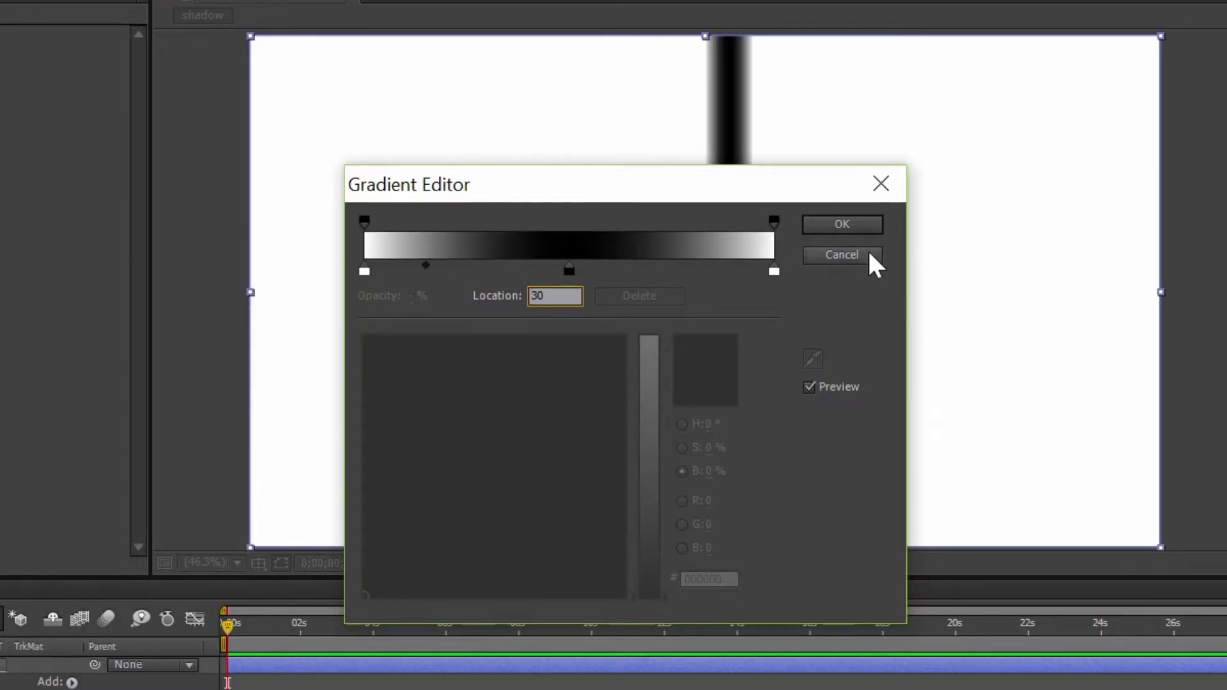
{"action": "left_click", "coordinate": [823, 312]}
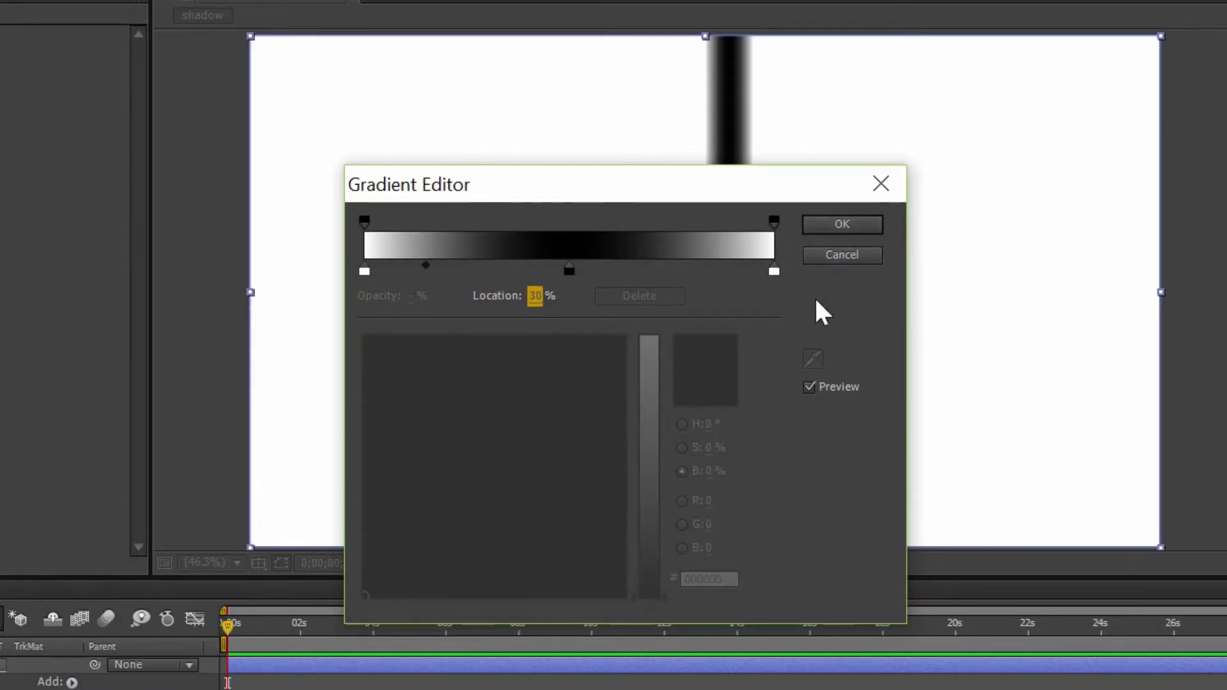
{"action": "left_click", "coordinate": [842, 225]}
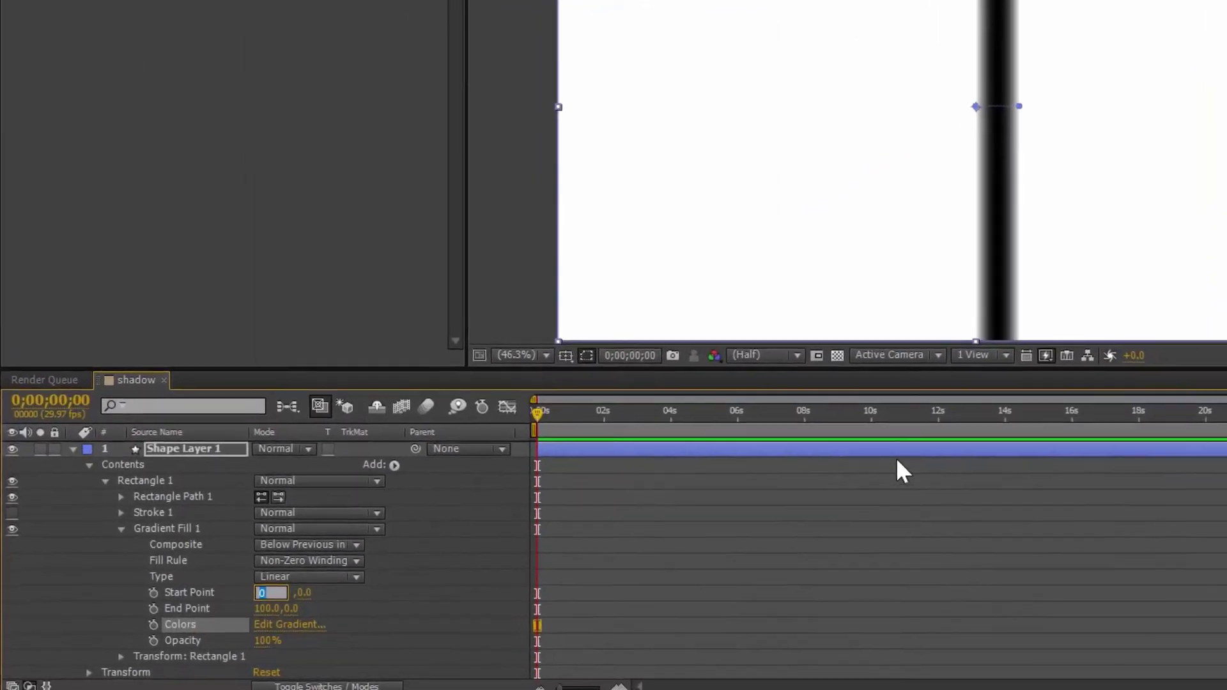
Set Gradient Fill 1 Start Point x to -1000 and End Point x to 1000.
{"action": "type", "text": "-1000"}
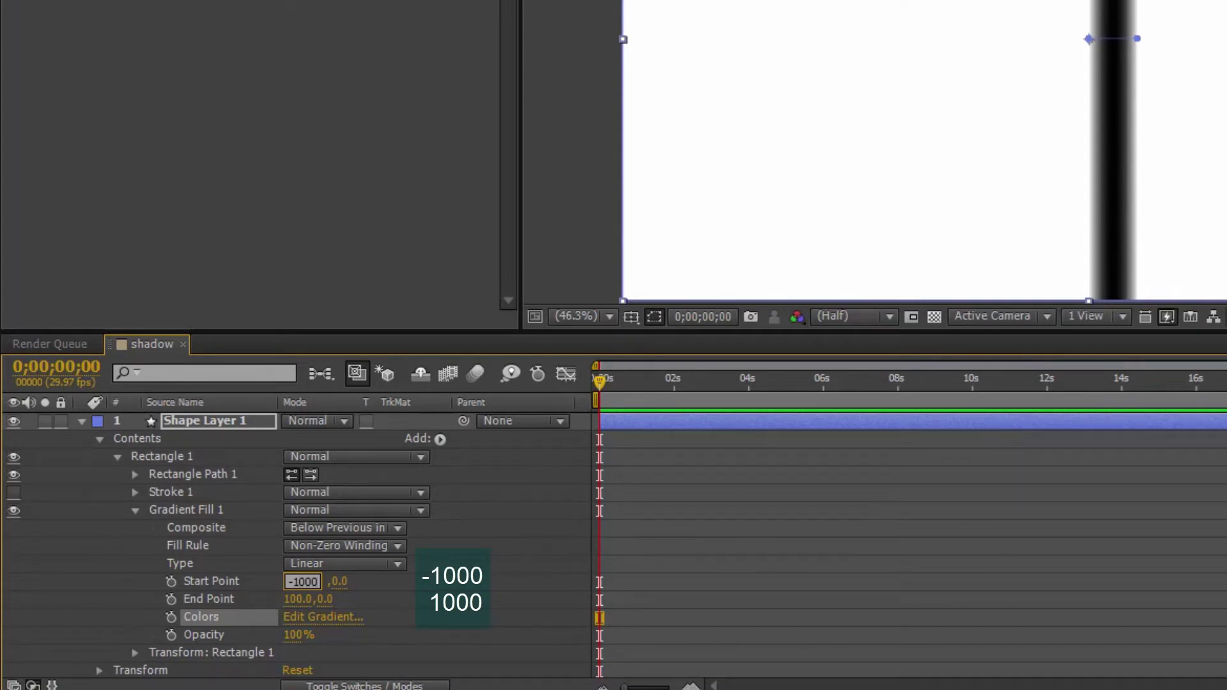
{"action": "key", "text": "Return"}
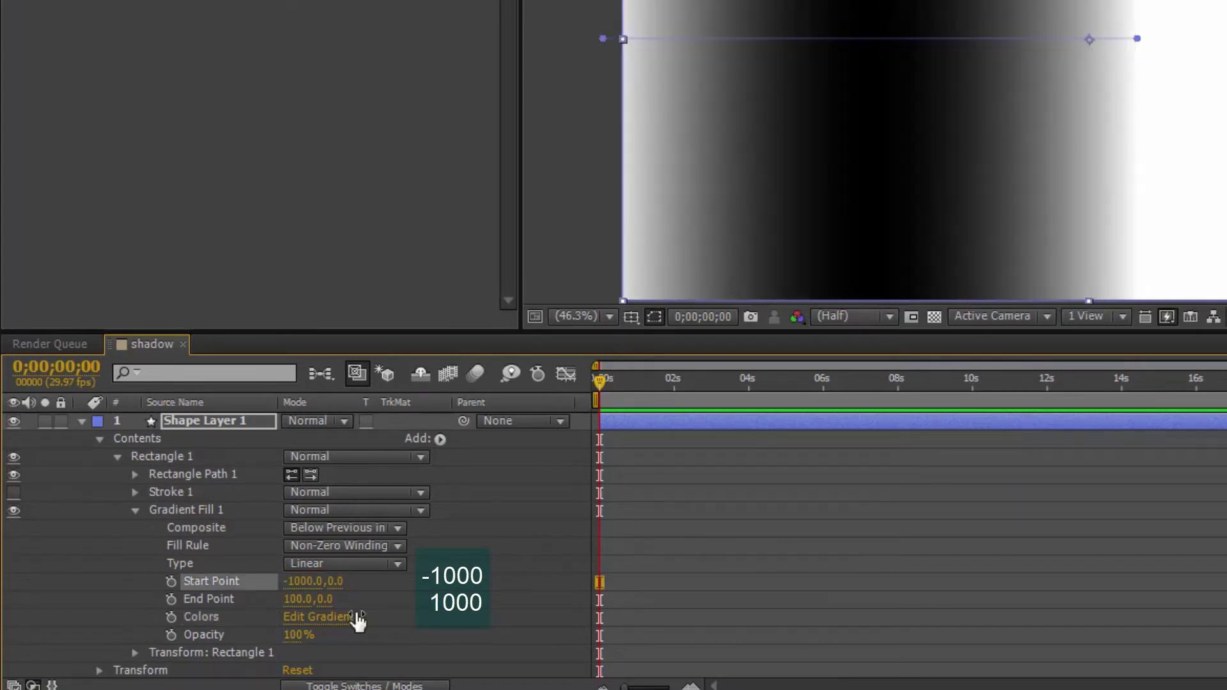
{"action": "left_click", "coordinate": [293, 600]}
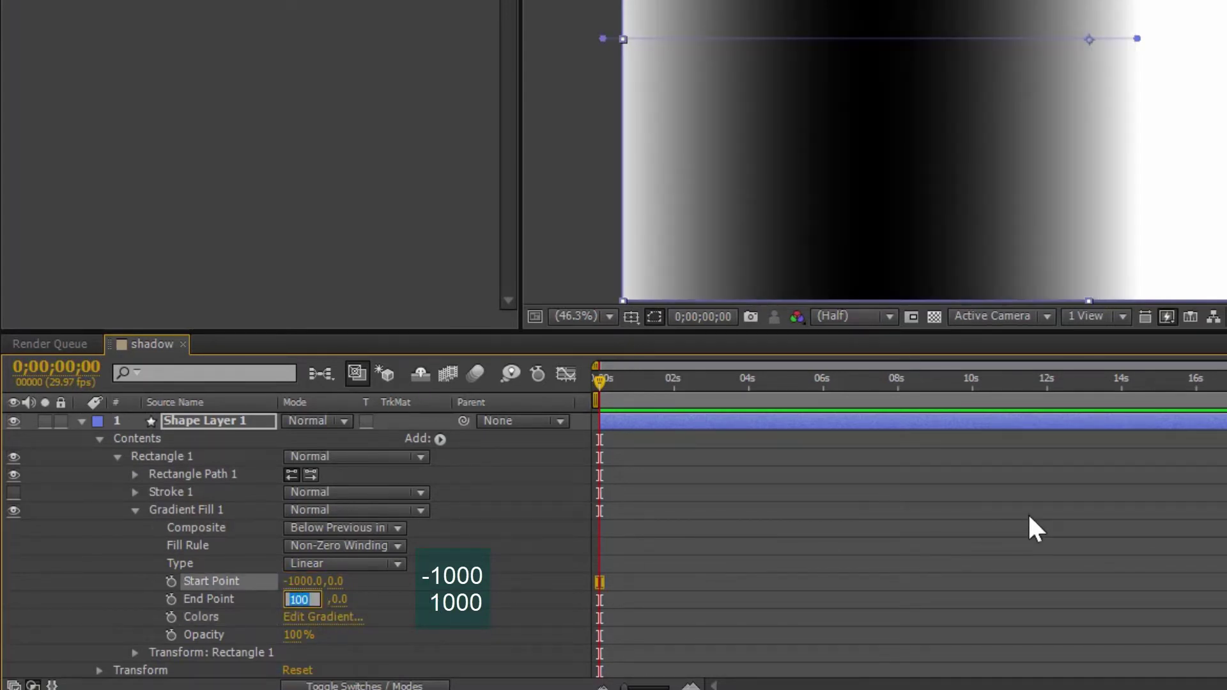
{"action": "type", "text": "00"}
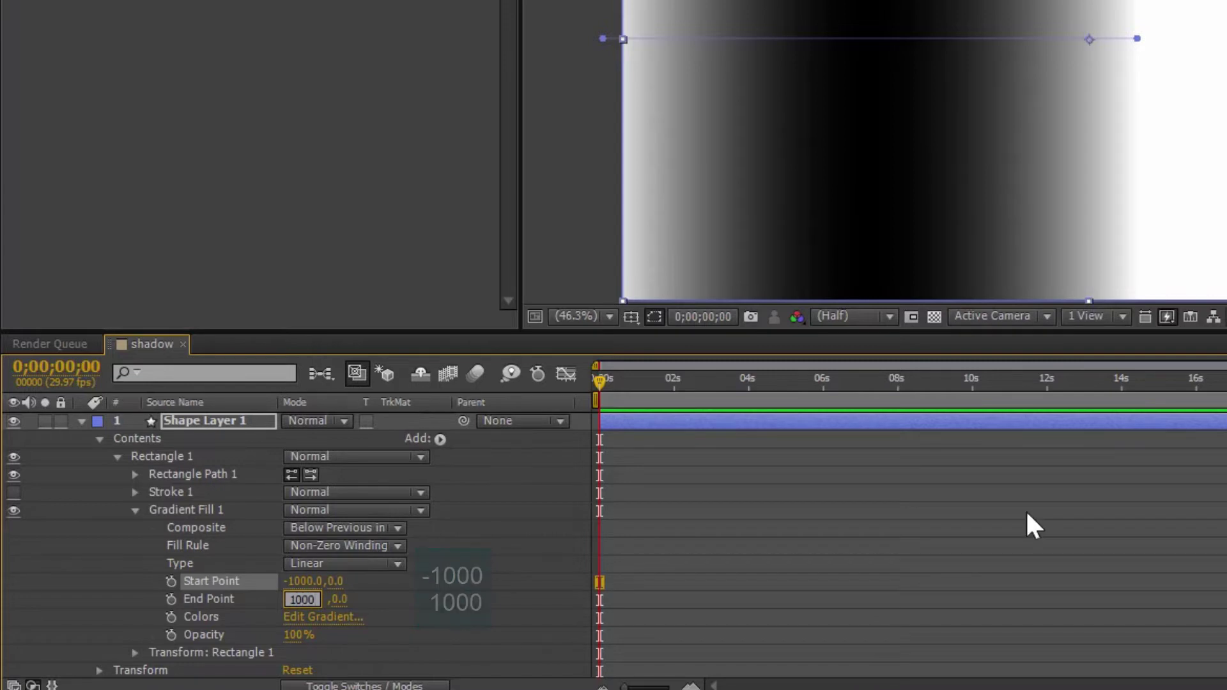
{"action": "key", "text": "Return"}
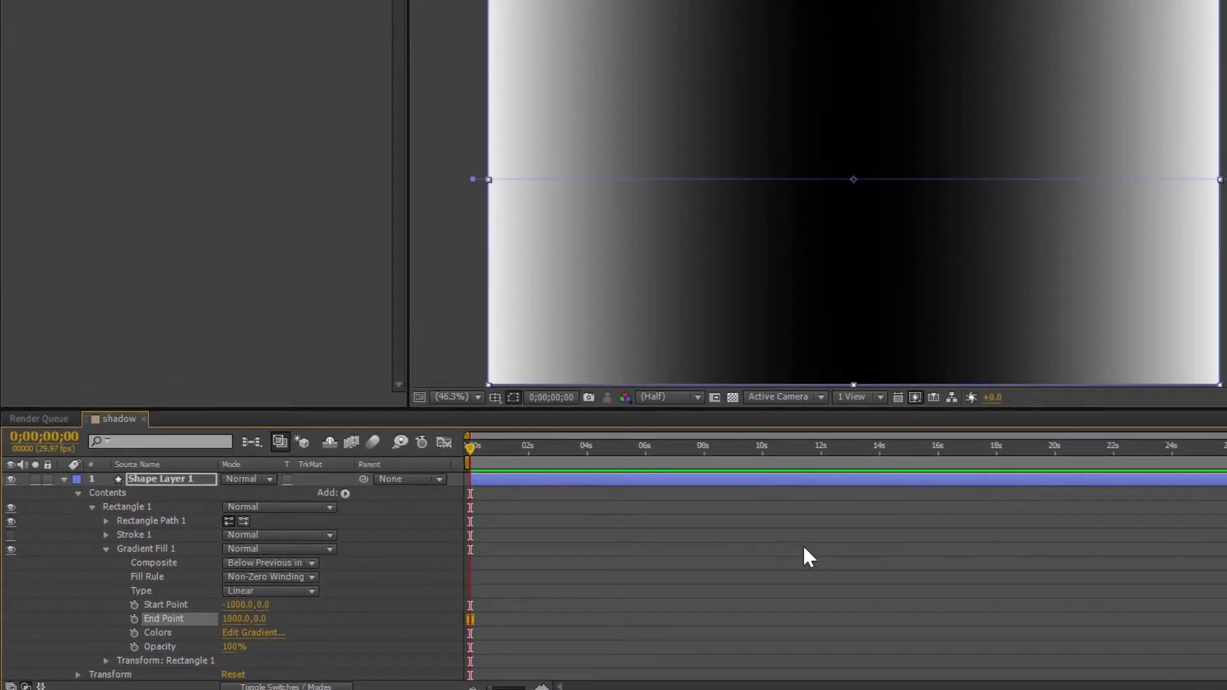
{"action": "left_click", "coordinate": [78, 493]}
{"action": "left_click", "coordinate": [63, 479]}
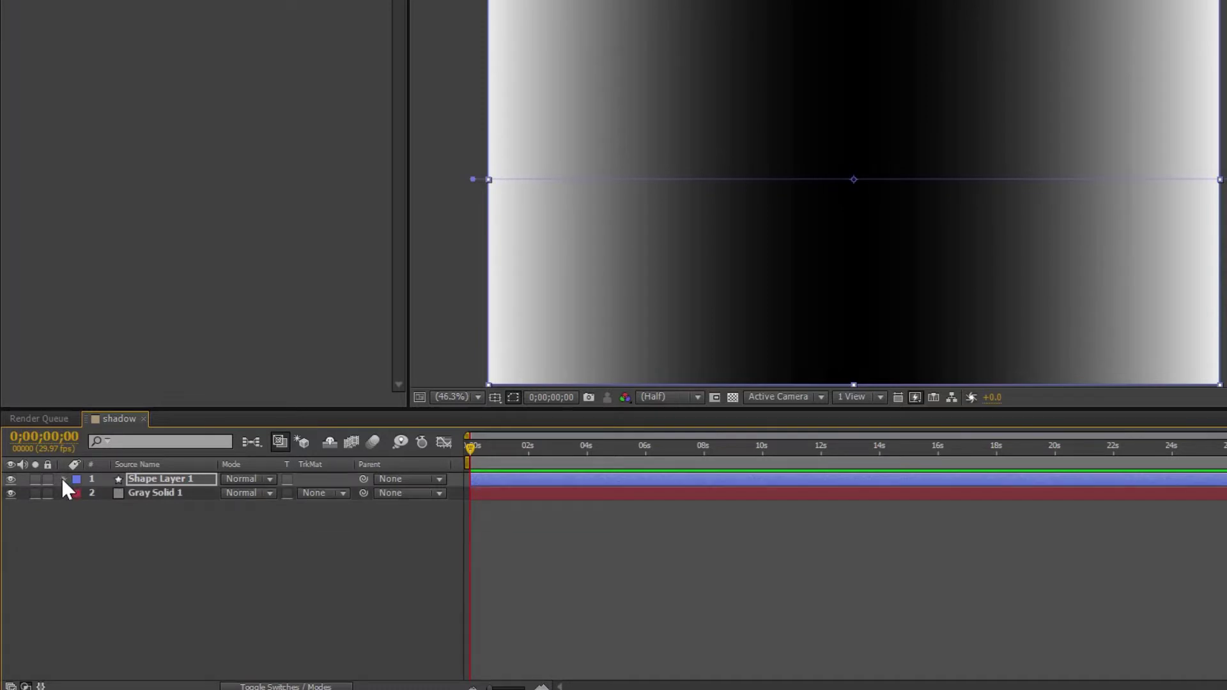
Apply the Channel > Invert effect to Shape Layer 1.
{"action": "right_click", "coordinate": [168, 478]}
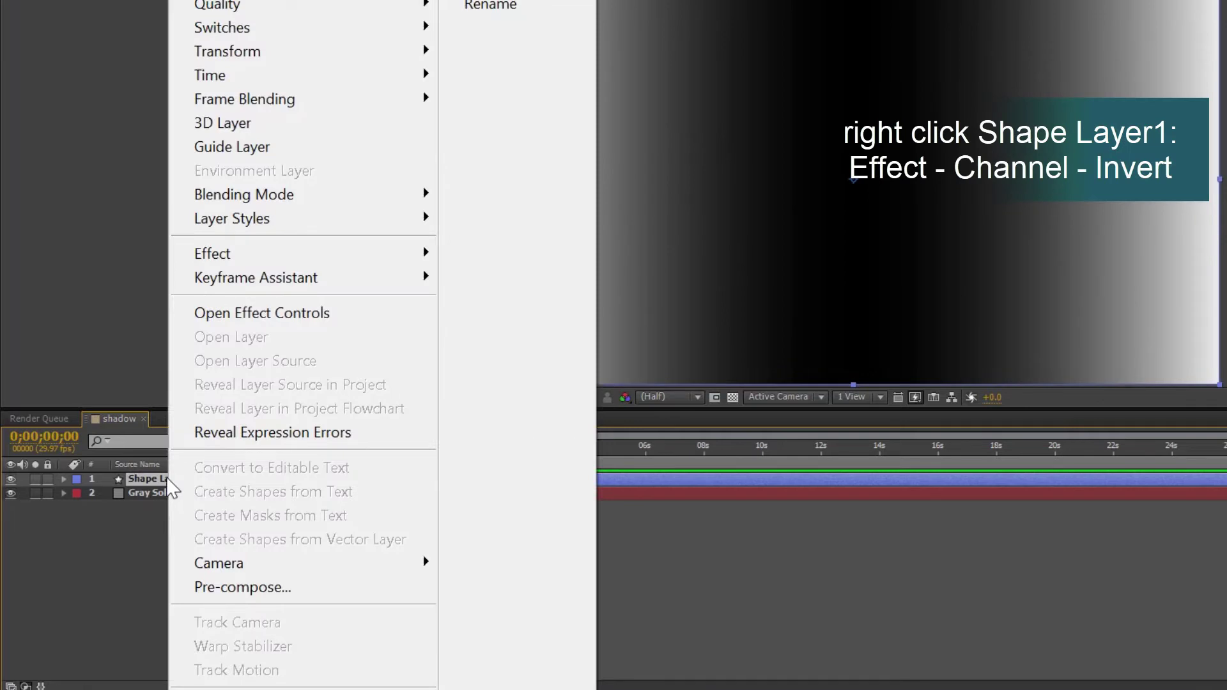
{"action": "mouse_move", "coordinate": [236, 265]}
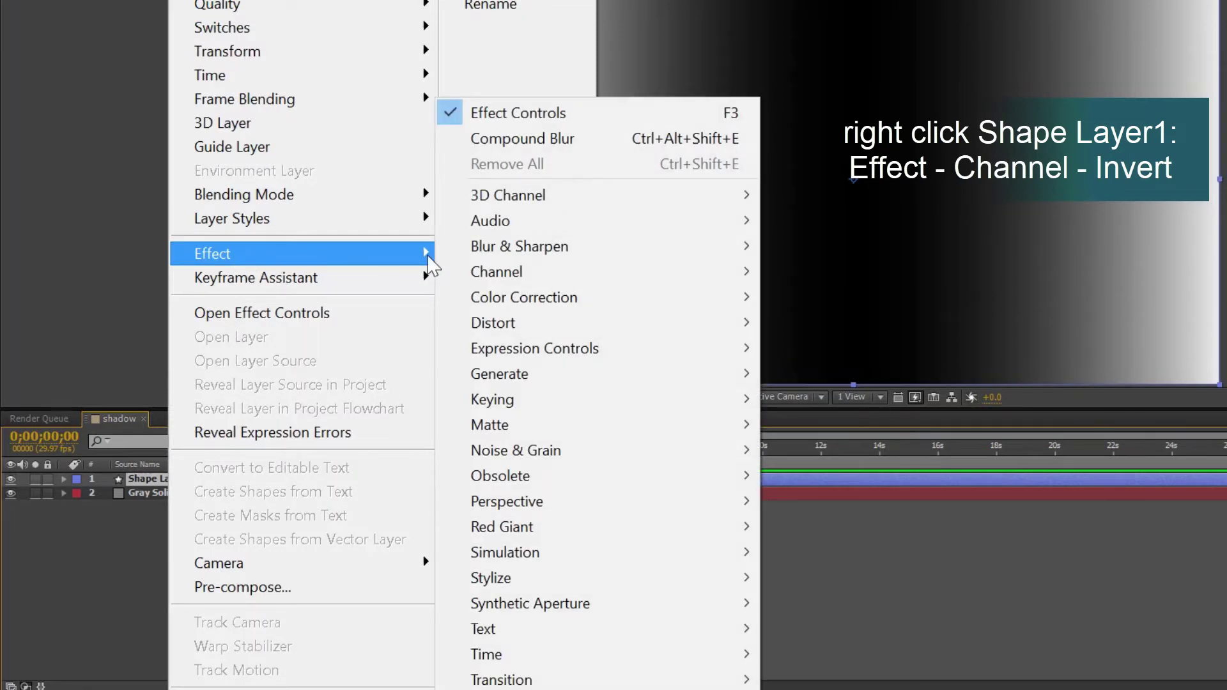
{"action": "mouse_move", "coordinate": [511, 276]}
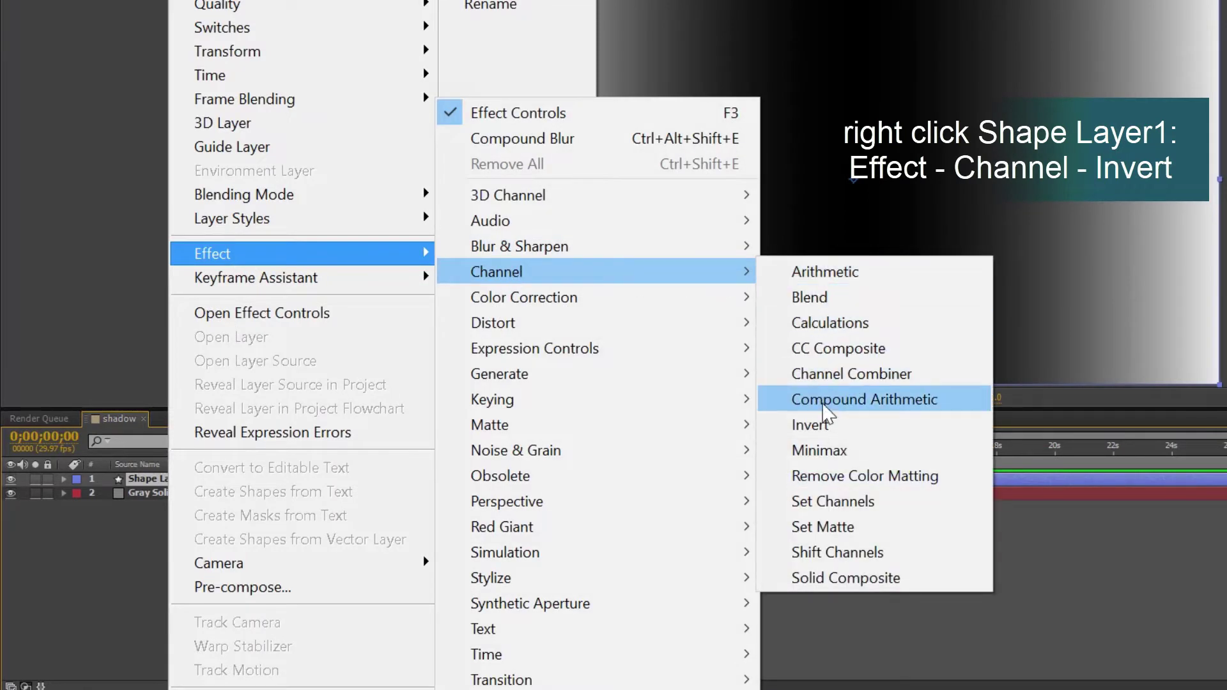
{"action": "left_click", "coordinate": [812, 425]}
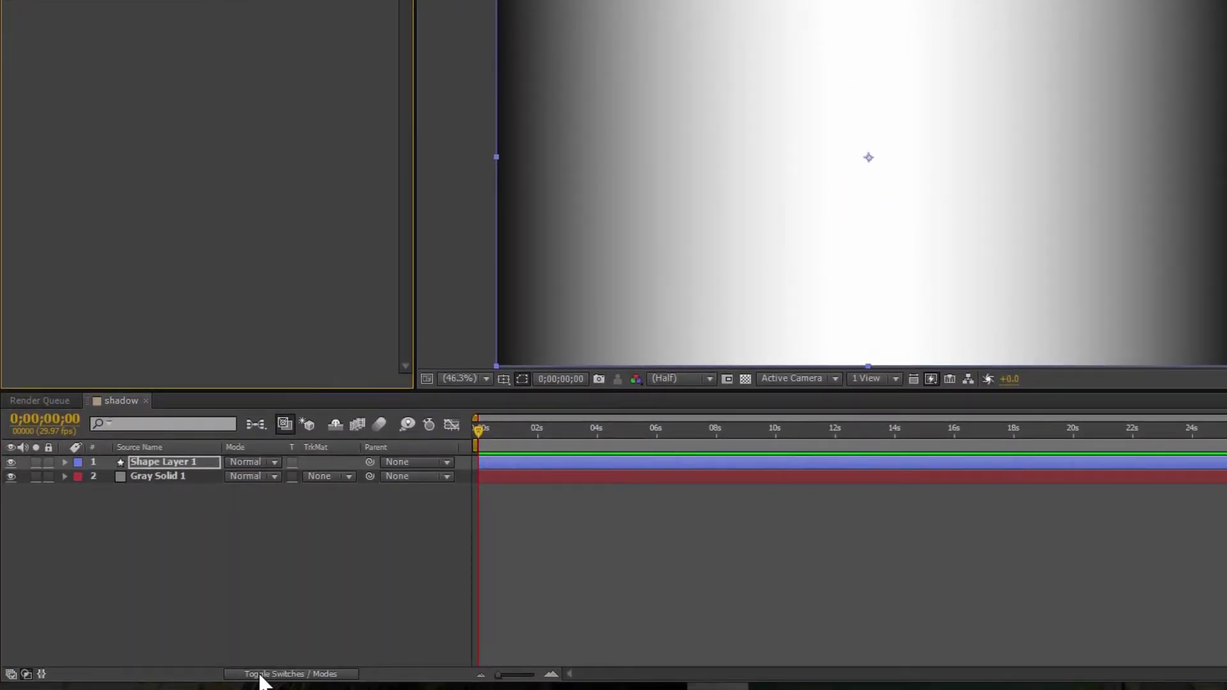
Change Shape Layer 1's blending mode to Multiply.
{"action": "left_click", "coordinate": [278, 463]}
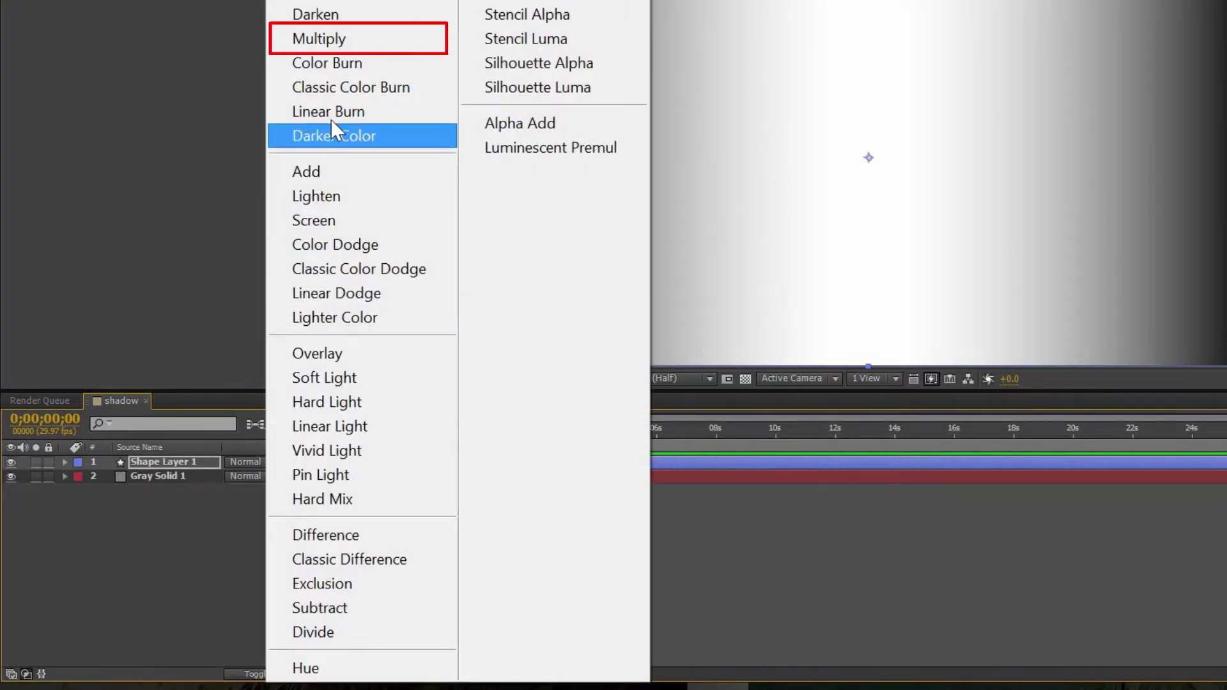
{"action": "left_click", "coordinate": [332, 45]}
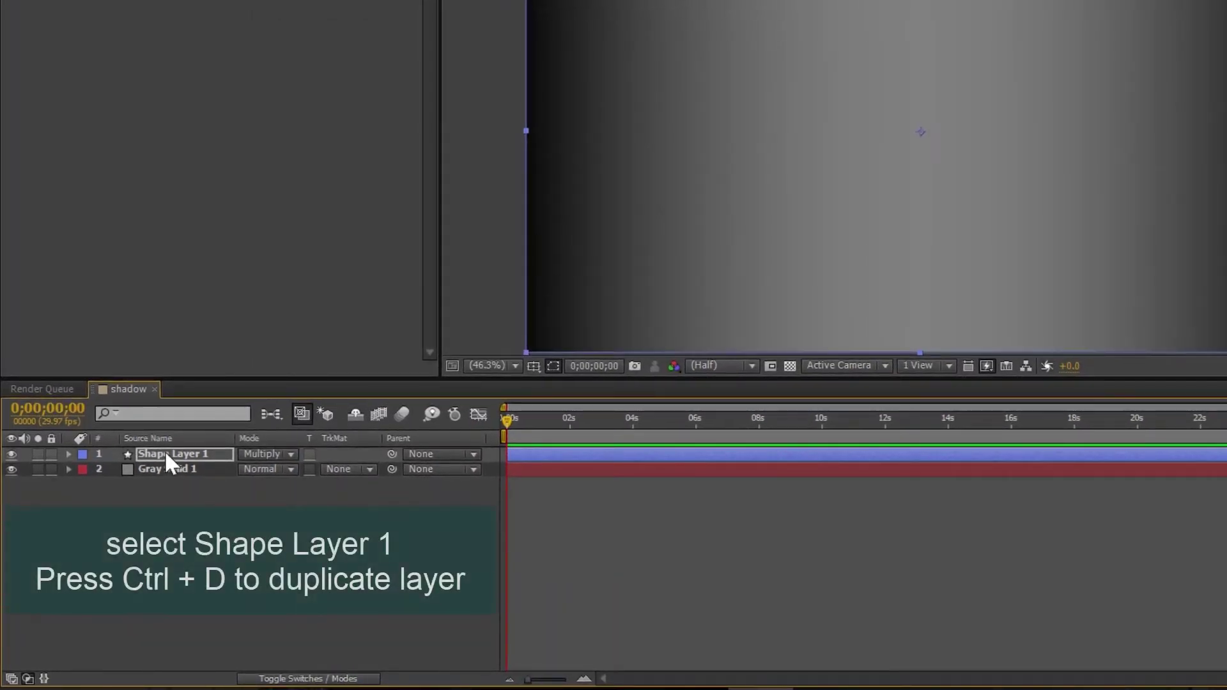
Duplicate Shape Layer 1, then pre-compose Gray Solid 1 and Shape Layer 1 as 'background1'.
{"action": "left_click", "coordinate": [166, 453]}
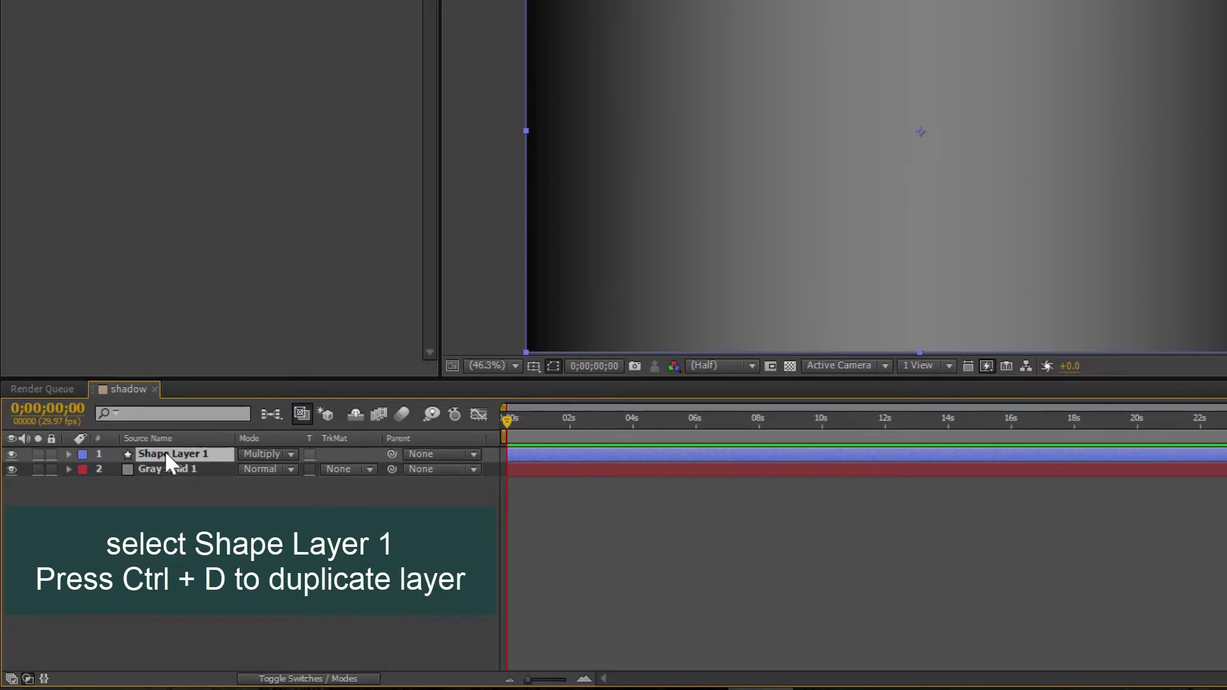
{"action": "key", "text": "ctrl+d"}
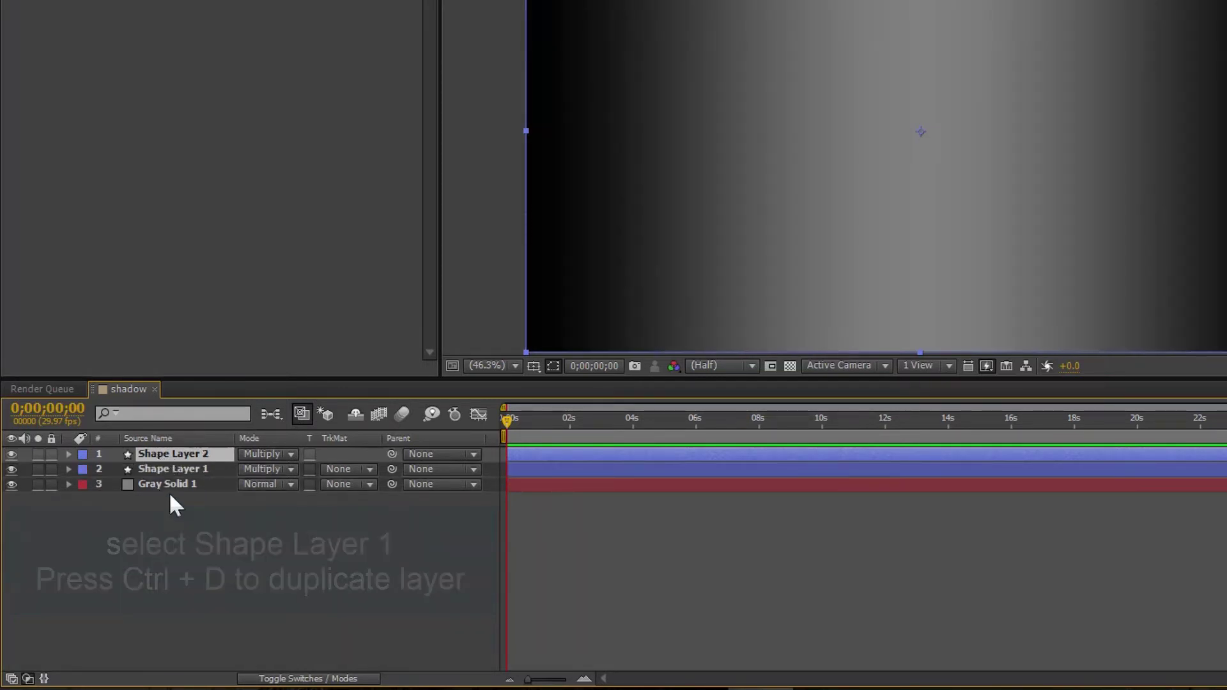
{"action": "left_click", "coordinate": [166, 482]}
{"action": "left_click", "coordinate": [168, 469], "text": "ctrl"}
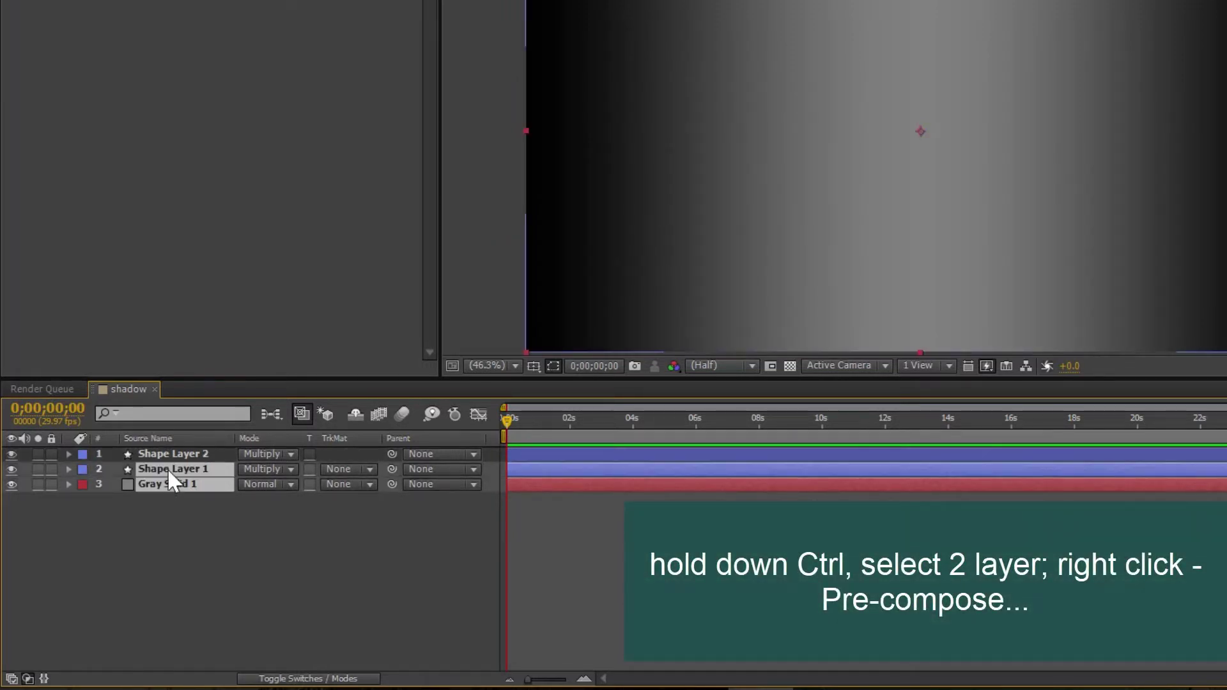
{"action": "right_click", "coordinate": [168, 470]}
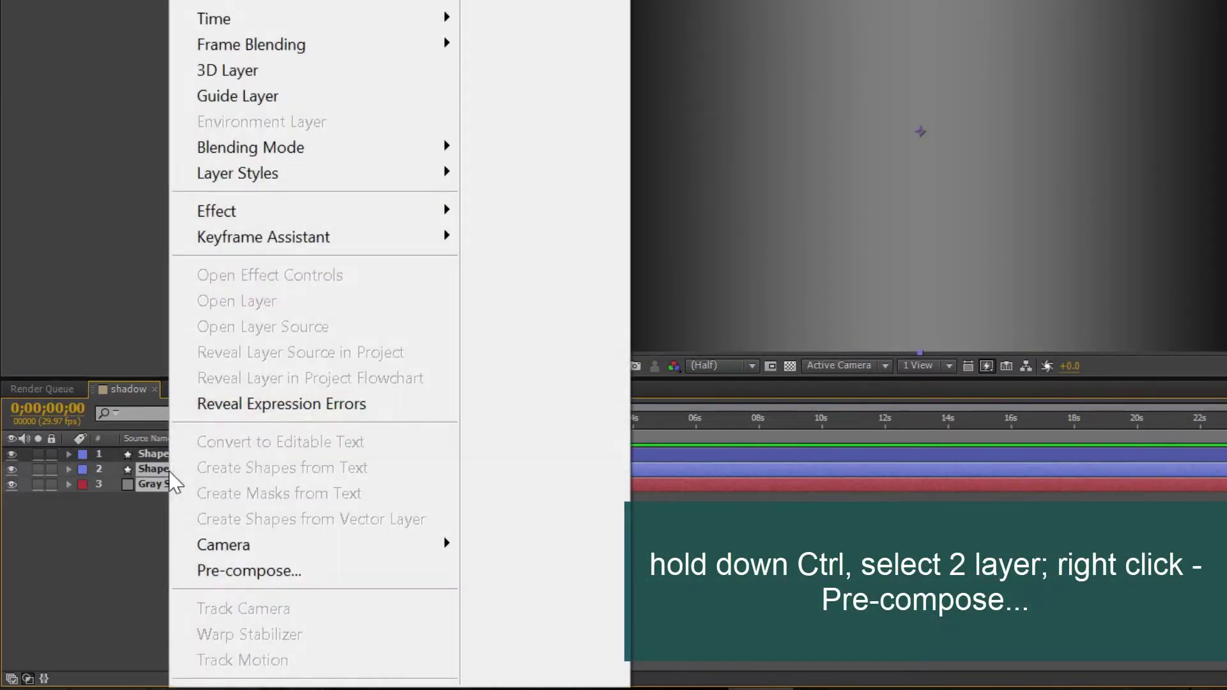
{"action": "left_click", "coordinate": [218, 576]}
{"action": "type", "text": "background1"}
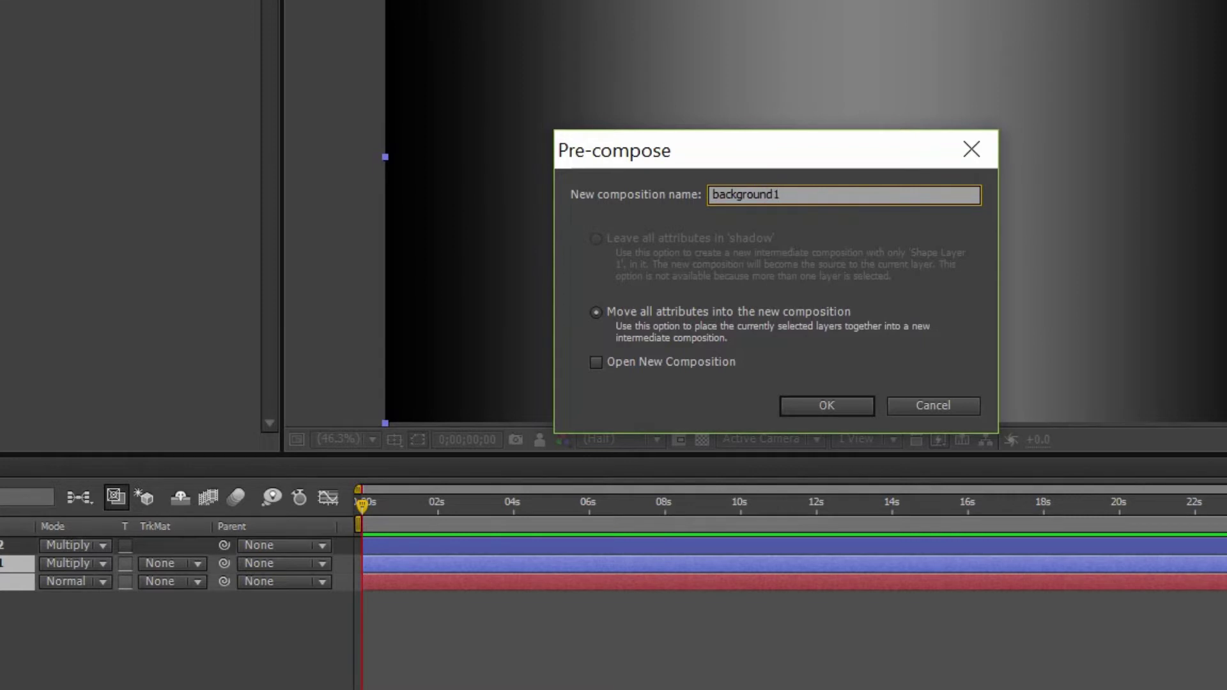
{"action": "left_click", "coordinate": [826, 405]}
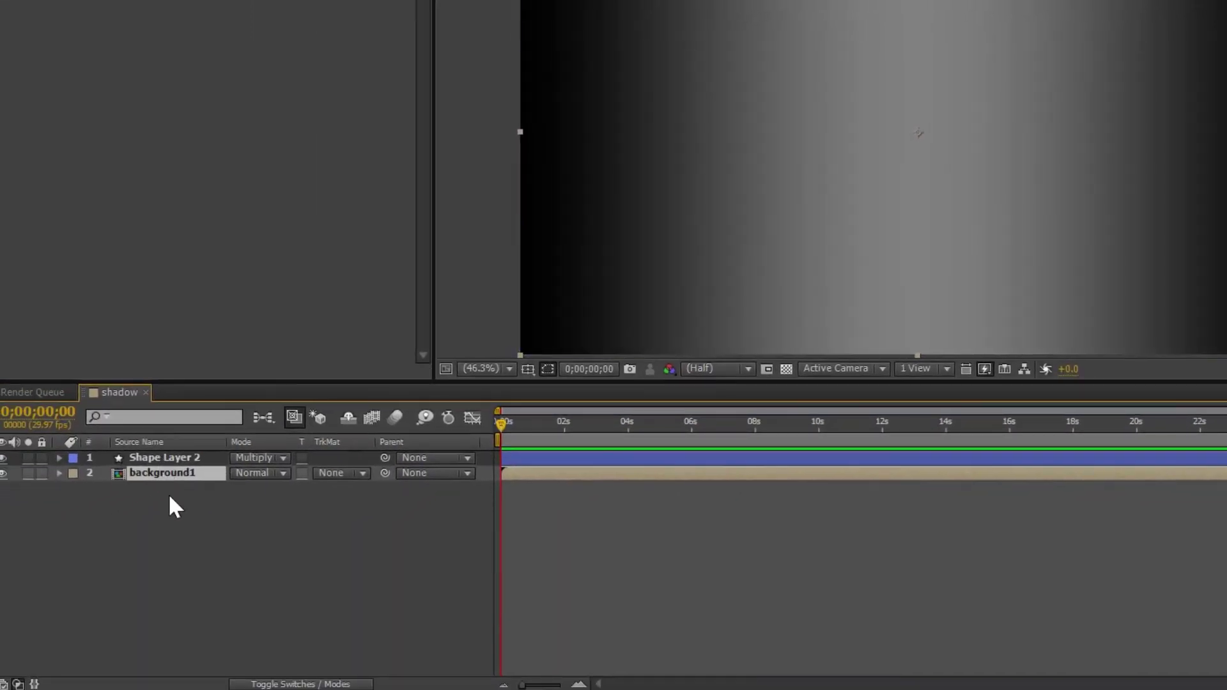
{"action": "left_click", "coordinate": [174, 491]}
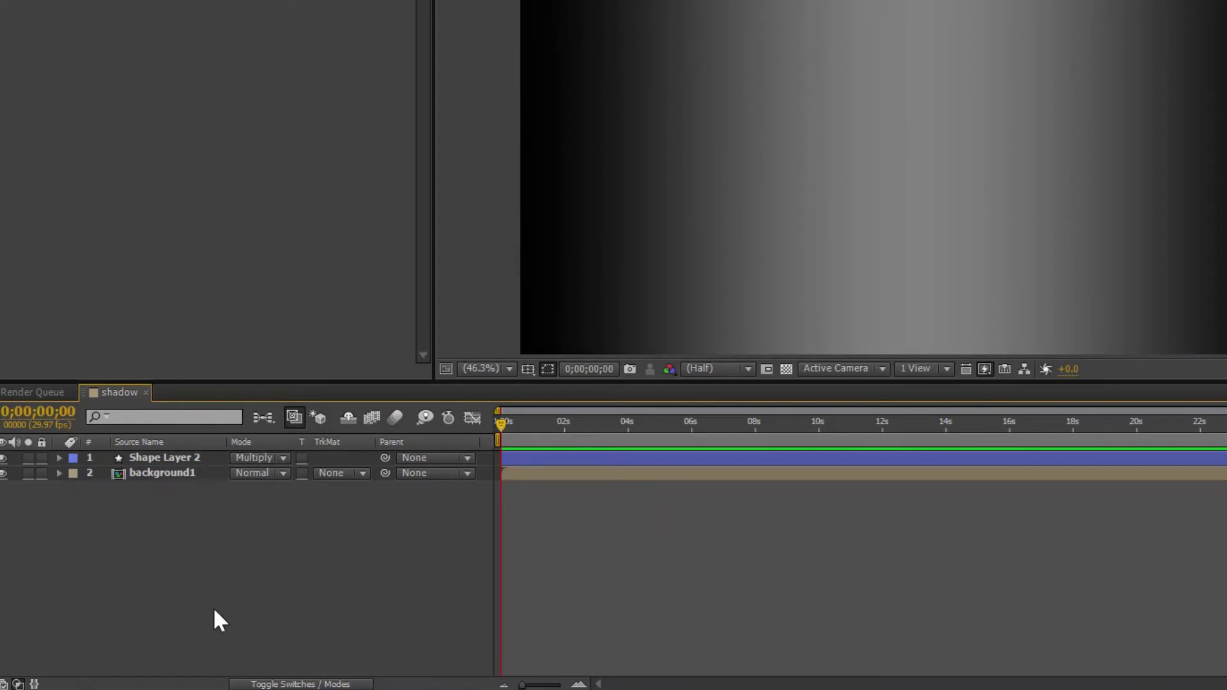
Add a white (FFFFFF) text layer reading 'Octopus effects' in the viewer.
{"action": "right_click", "coordinate": [214, 557]}
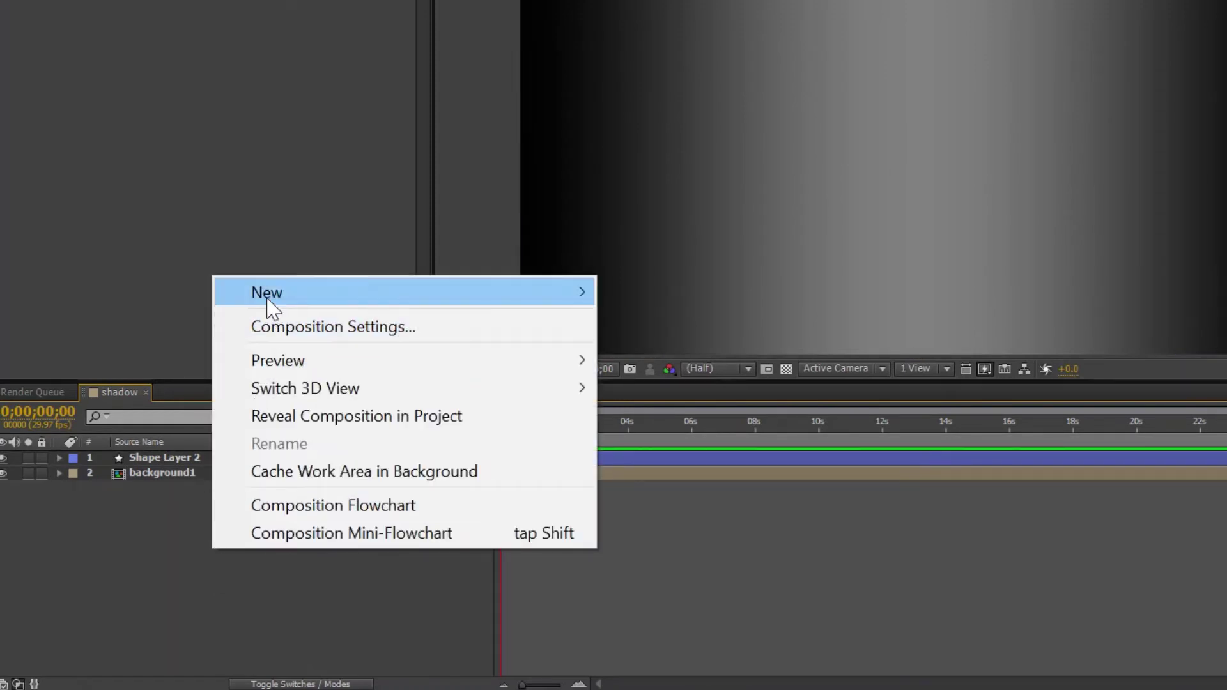
{"action": "mouse_move", "coordinate": [268, 296]}
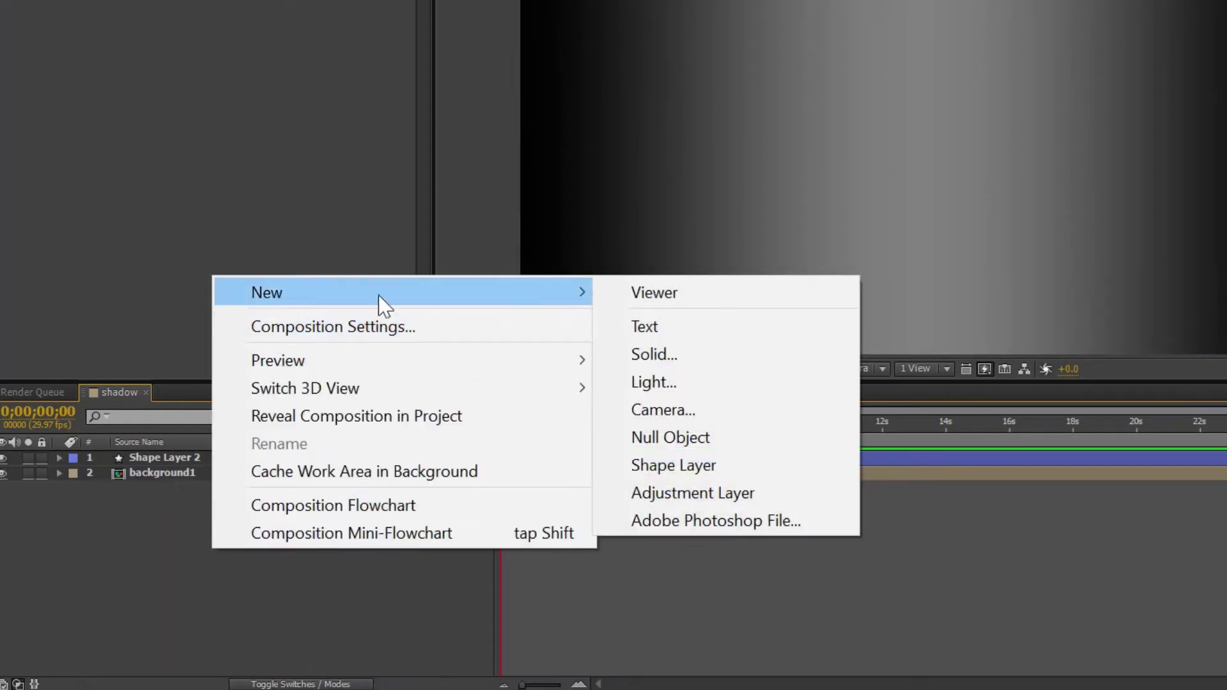
{"action": "left_click", "coordinate": [645, 332]}
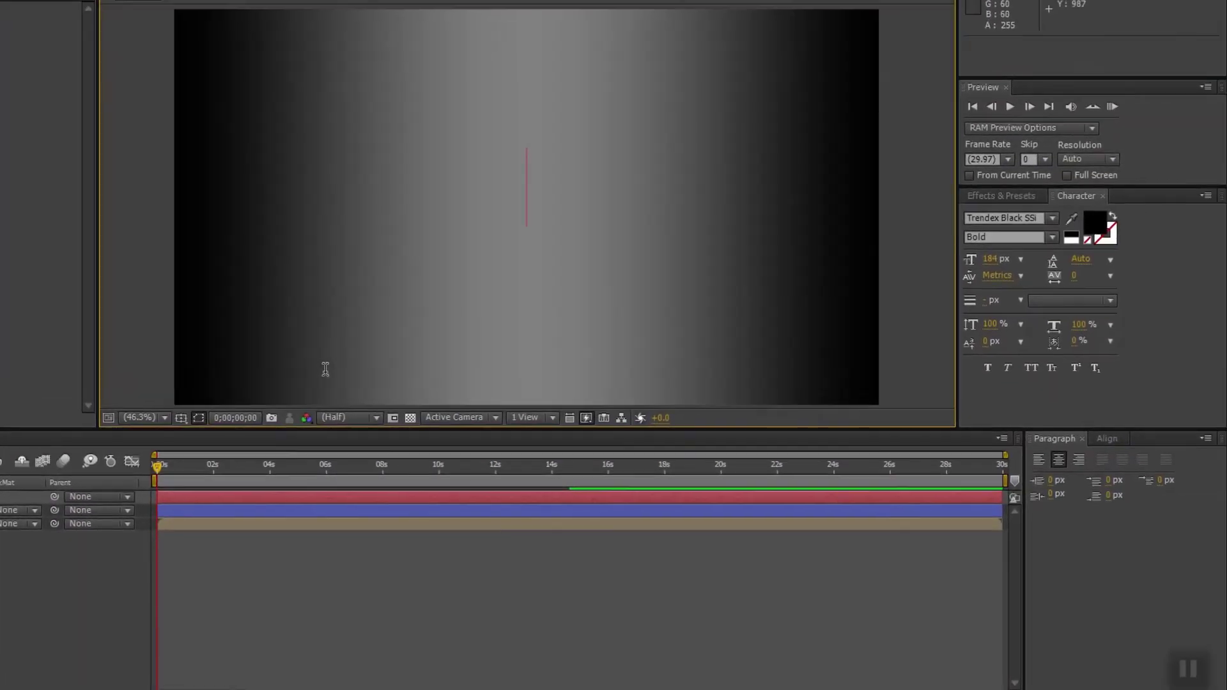
{"action": "left_click", "coordinate": [1094, 223]}
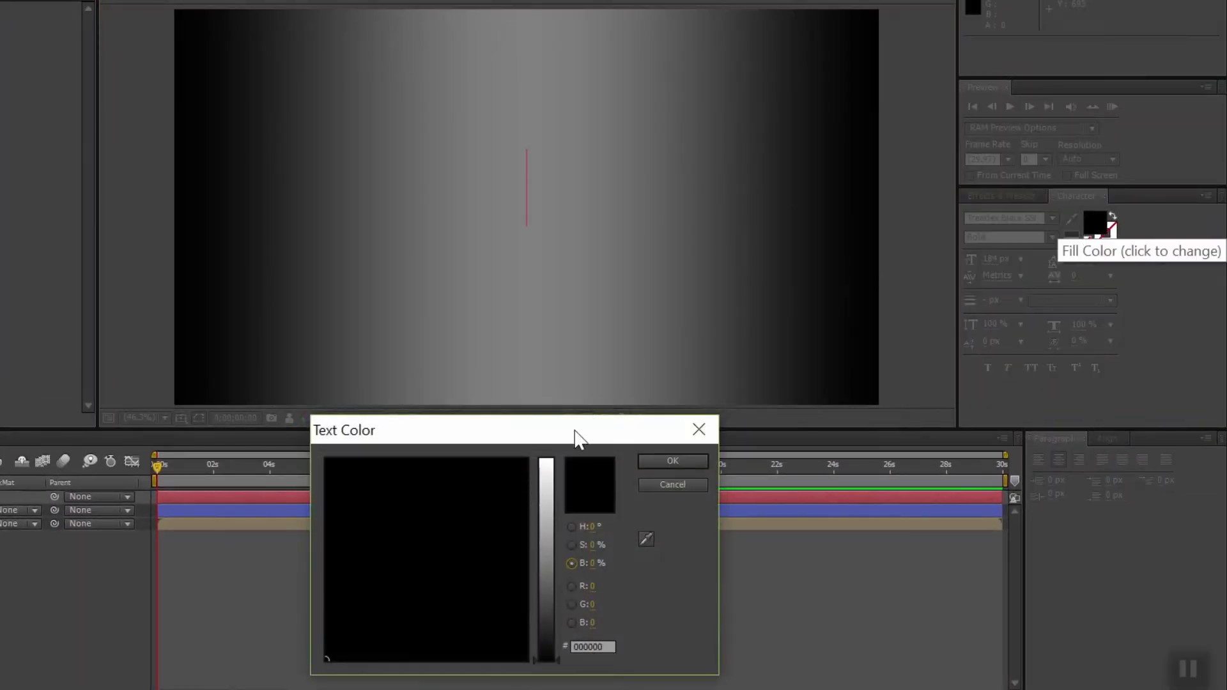
{"action": "left_click", "coordinate": [548, 469]}
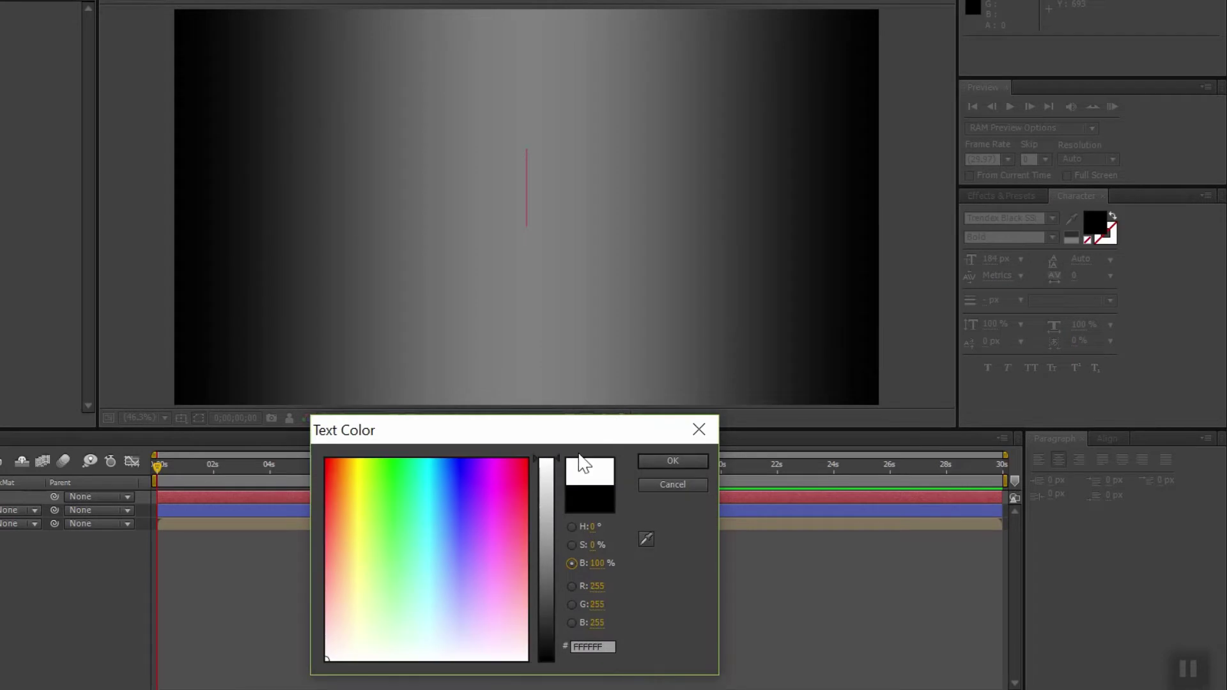
{"action": "left_click", "coordinate": [669, 461]}
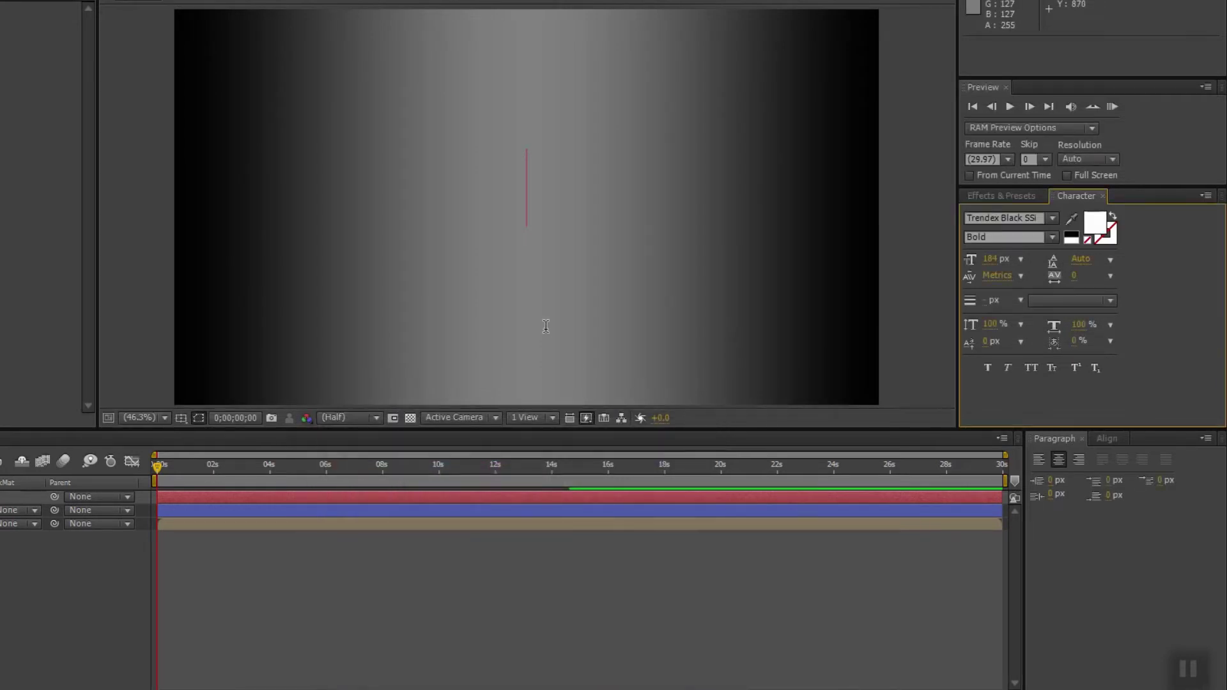
{"action": "left_click", "coordinate": [528, 188]}
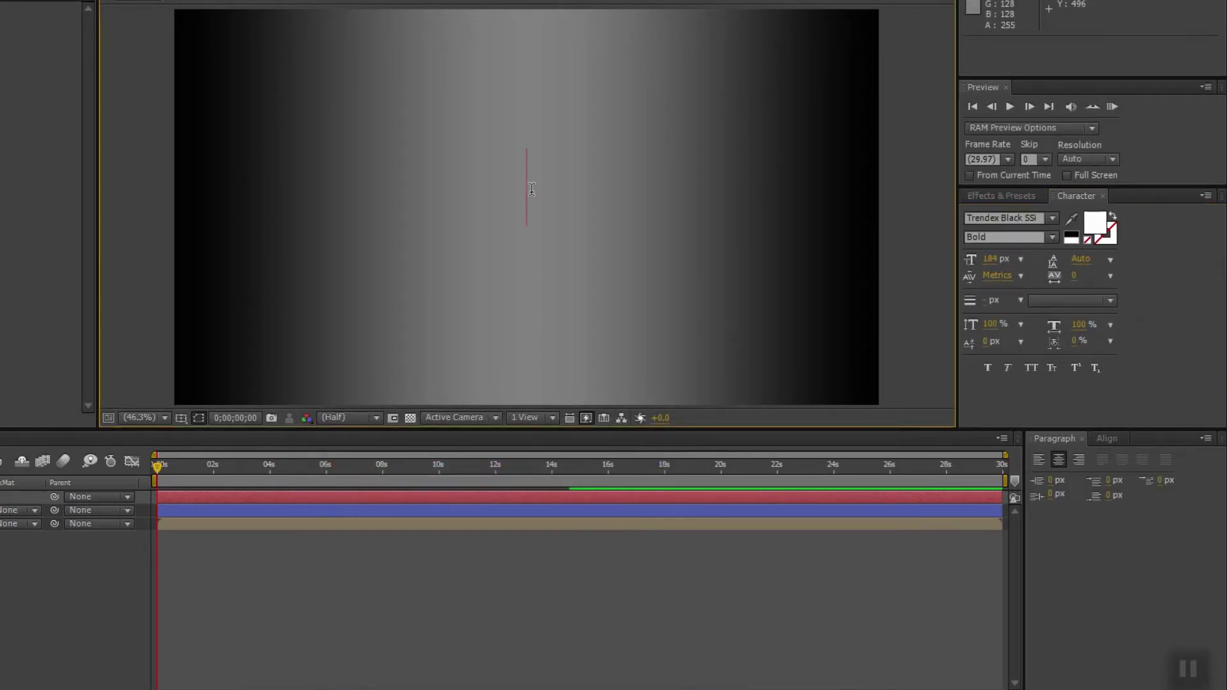
{"action": "type", "text": "O"}
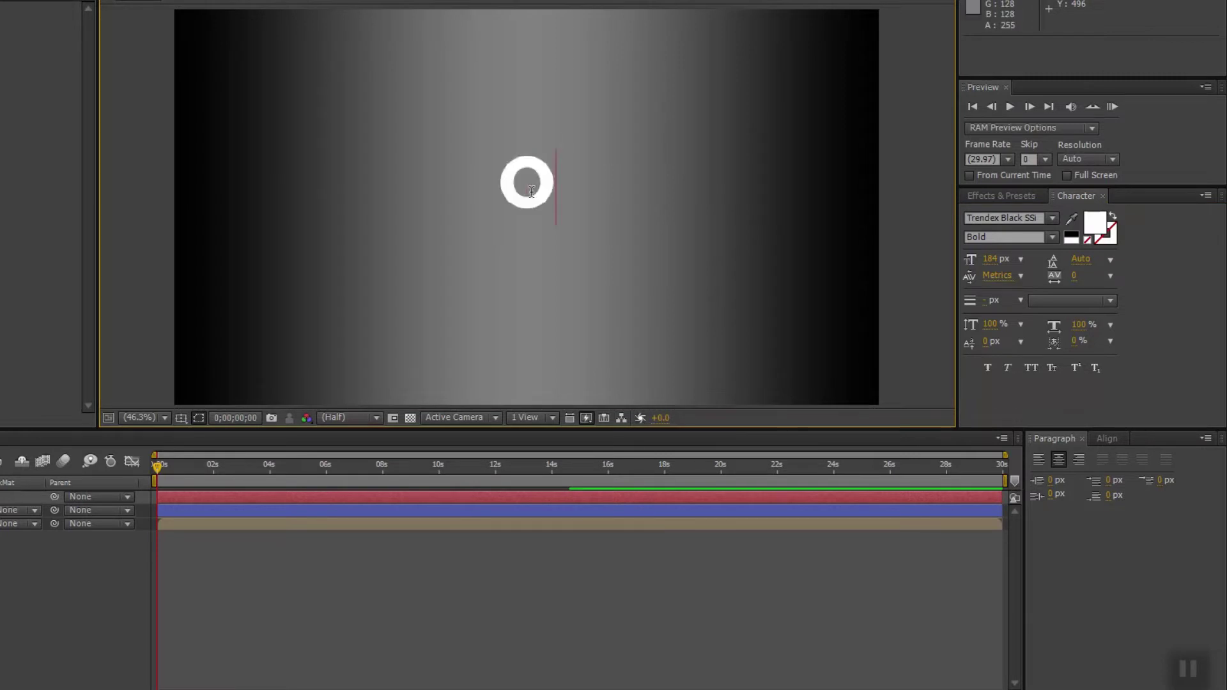
{"action": "type", "text": "ctop"}
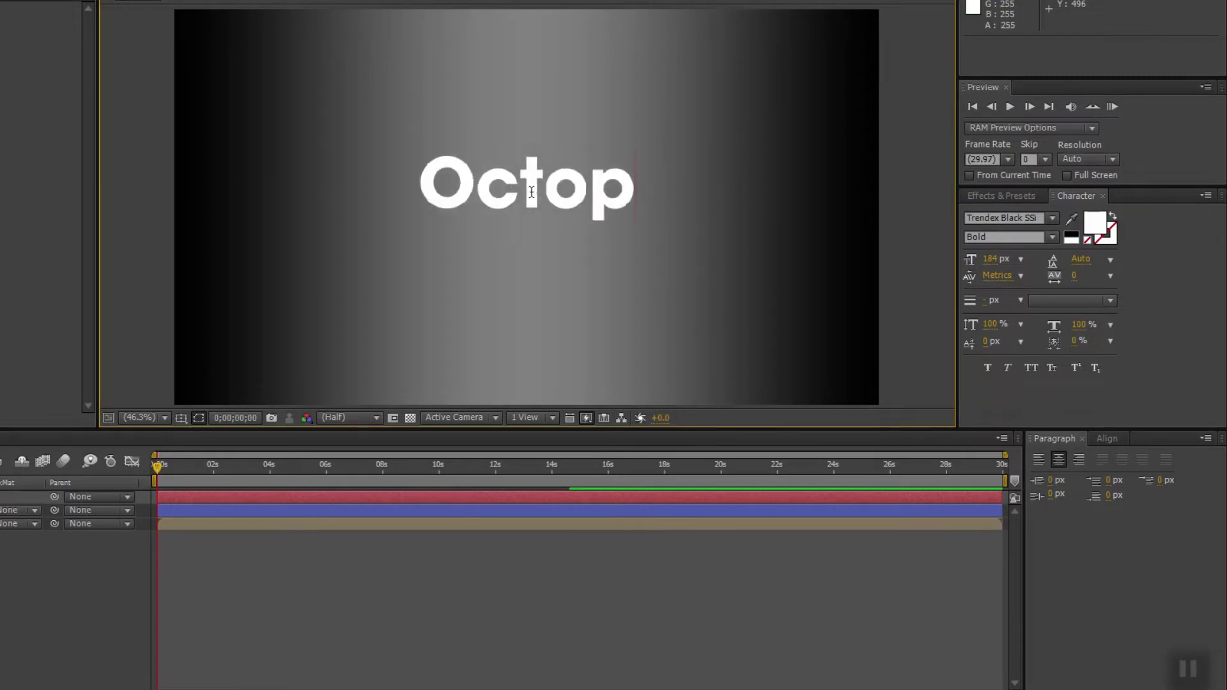
{"action": "type", "text": "us"}
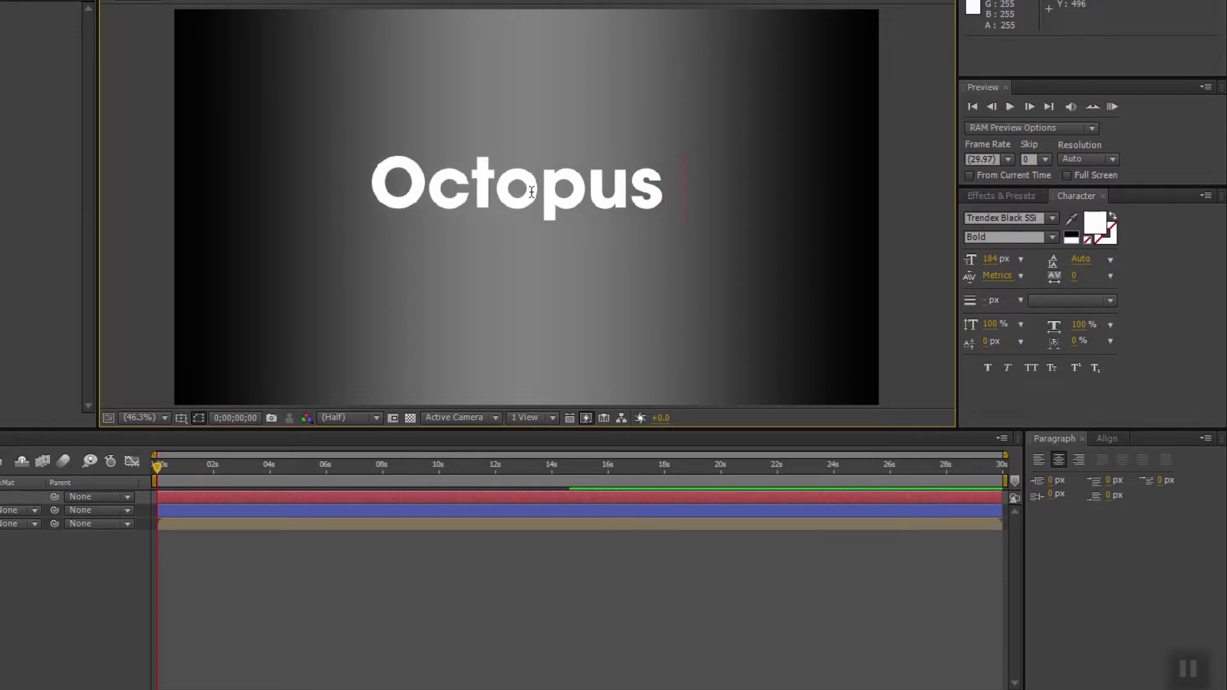
{"action": "type", "text": " effect"}
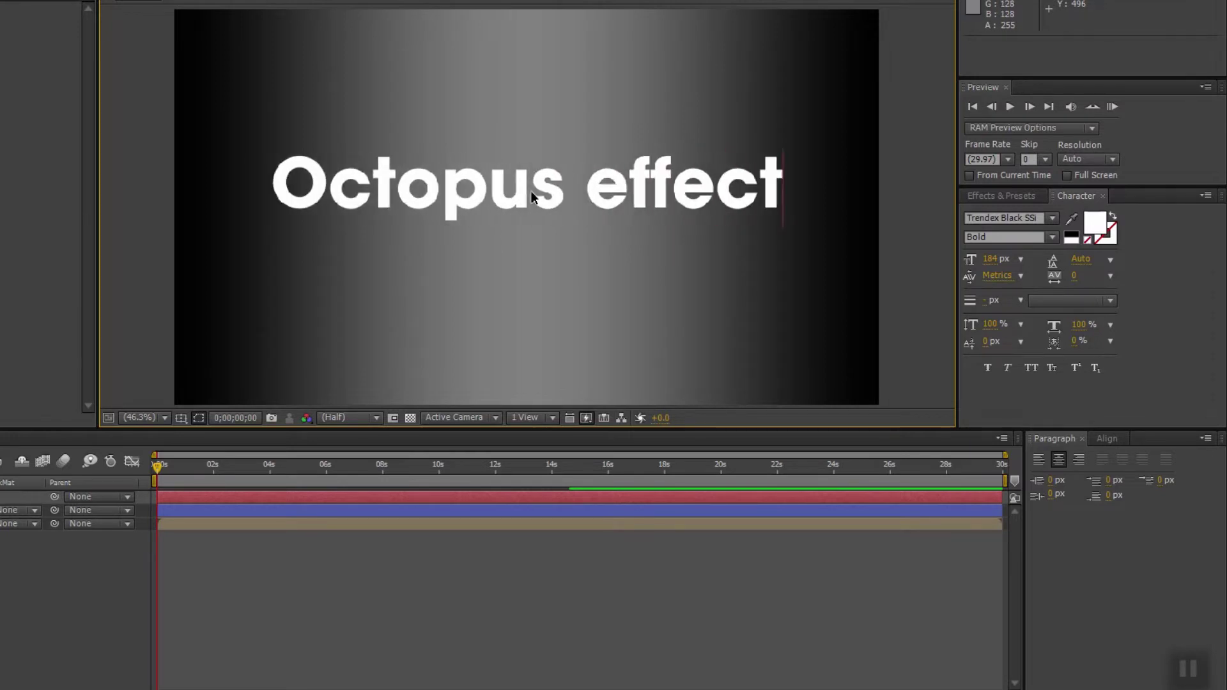
{"action": "type", "text": "s"}
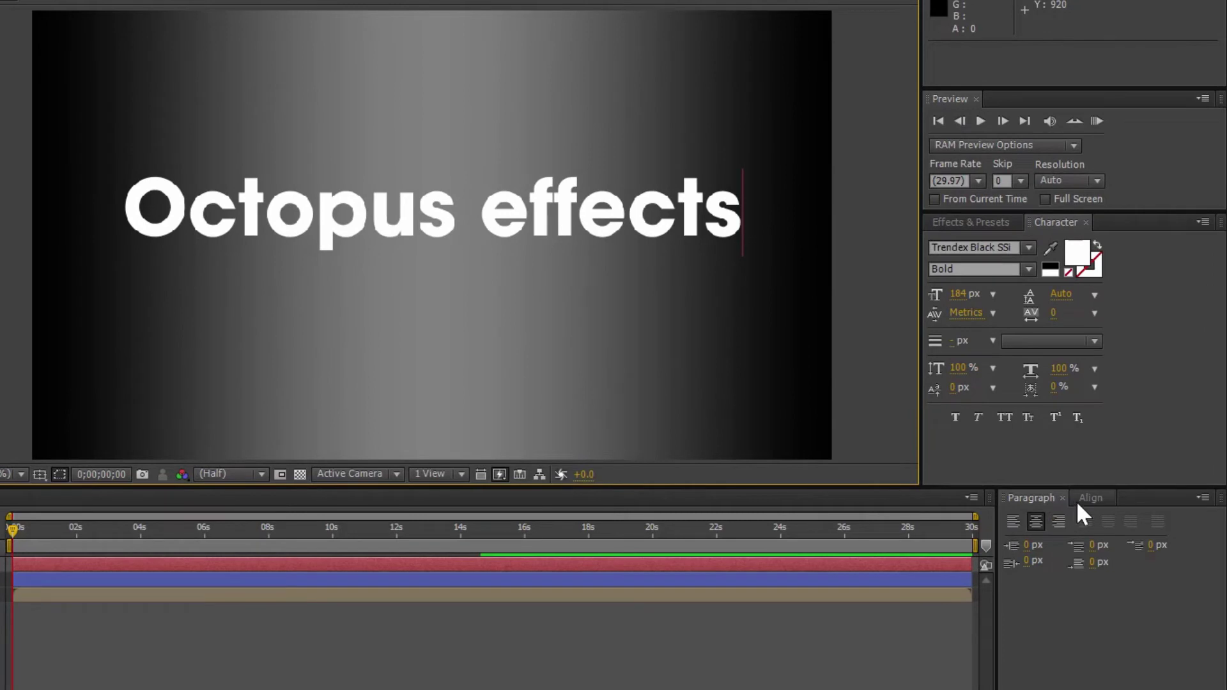
Align the text layer to the composition's vertical and horizontal centre.
{"action": "left_click", "coordinate": [1106, 440]}
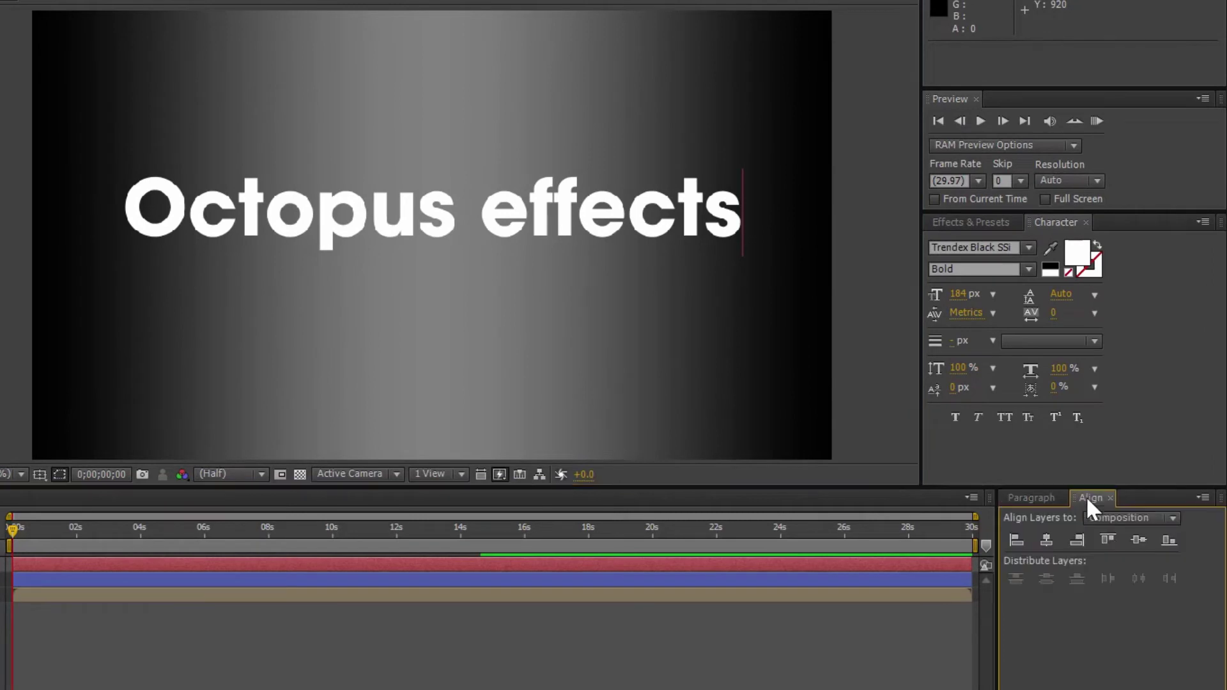
{"action": "left_click", "coordinate": [1108, 541]}
{"action": "left_click", "coordinate": [1051, 543]}
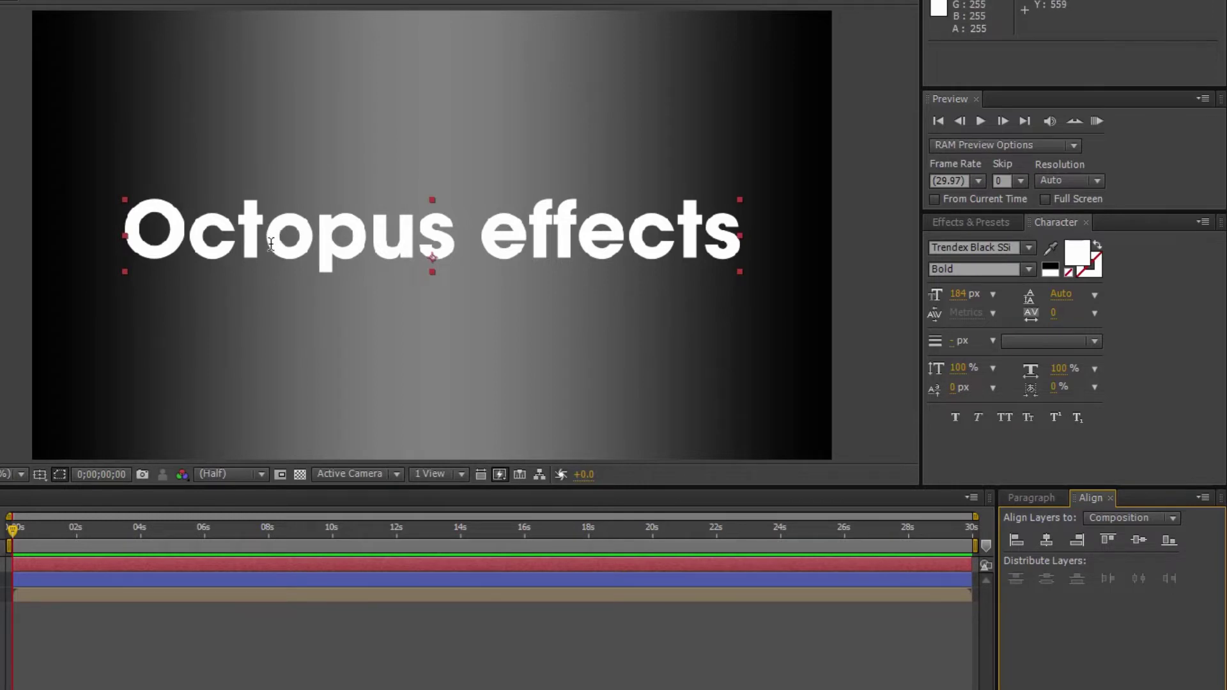
Select all the text and reduce its font size slightly below 184 px.
{"action": "key", "text": "v"}
{"action": "left_click", "coordinate": [616, 295]}
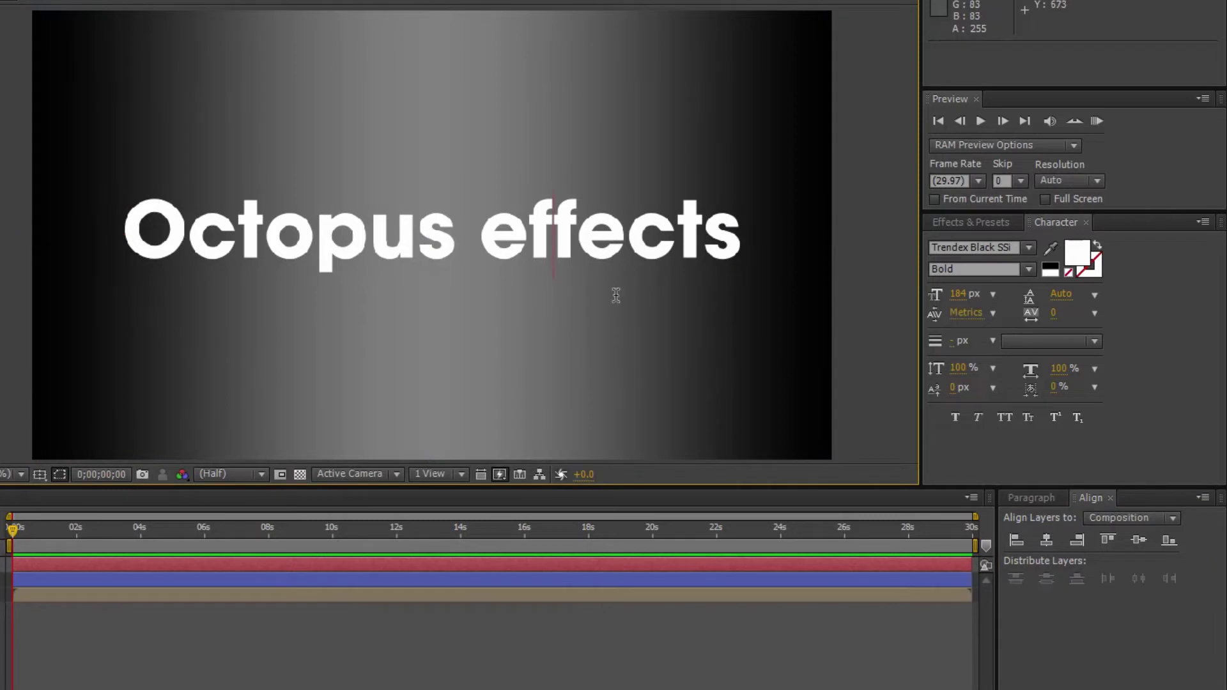
{"action": "mouse_move", "coordinate": [961, 295]}
{"action": "left_mouse_down"}
{"action": "mouse_move", "coordinate": [949, 298]}
{"action": "mouse_move", "coordinate": [959, 298]}
{"action": "left_mouse_up"}
{"action": "type", "text": "168"}
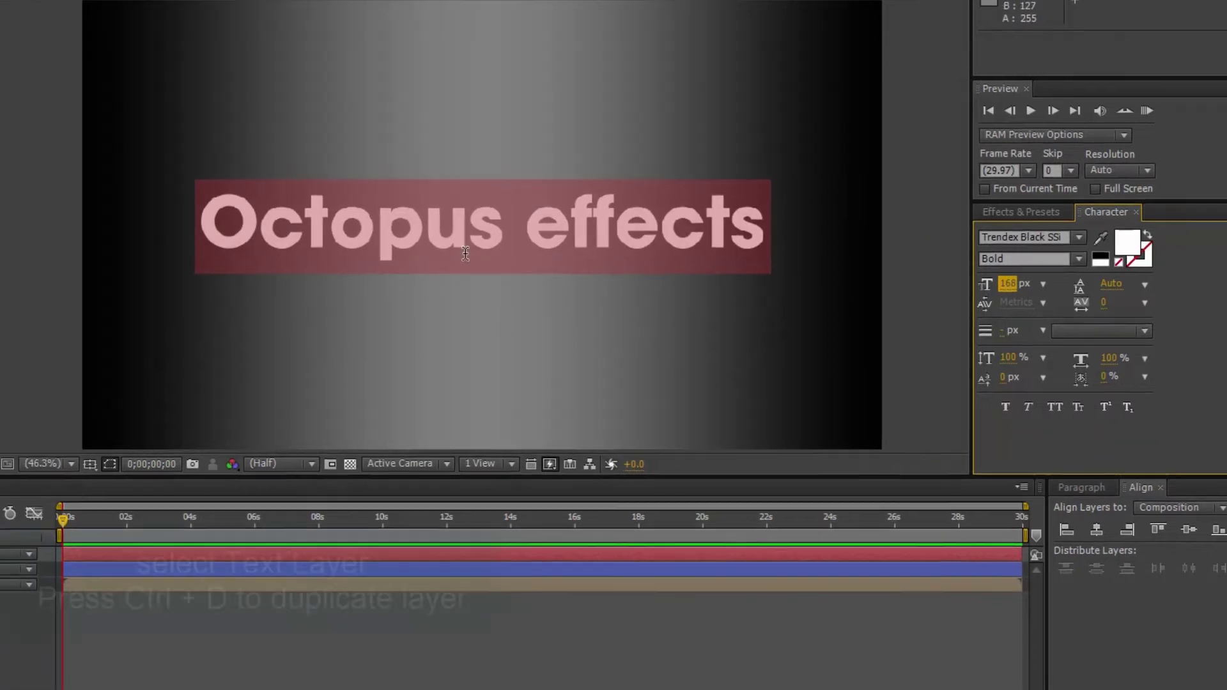
Duplicate the Octopus effects text layer.
{"action": "left_click", "coordinate": [173, 462]}
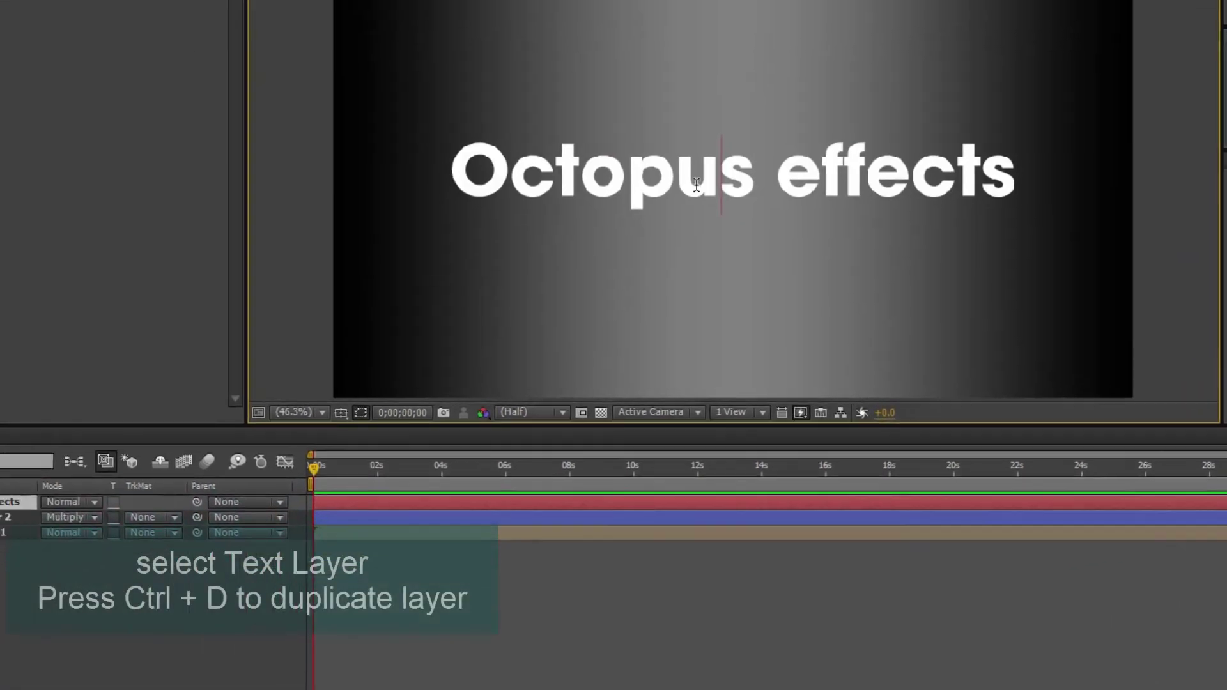
{"action": "left_click", "coordinate": [170, 462]}
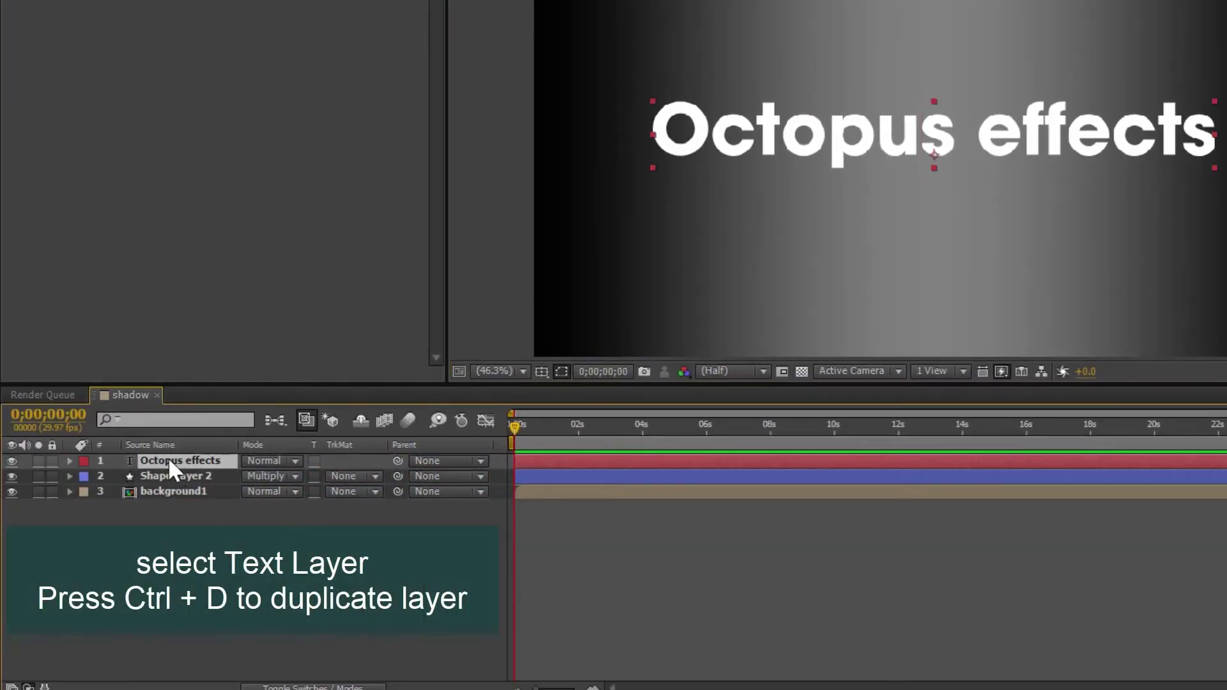
{"action": "key", "text": "ctrl+d"}
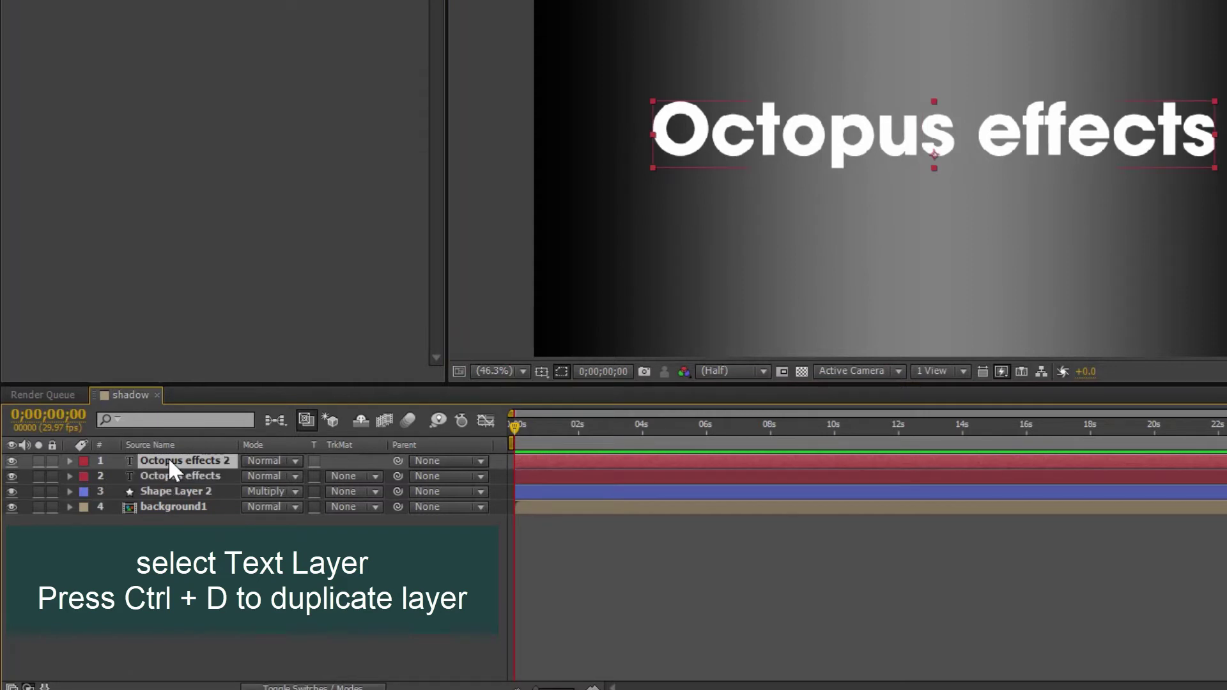
Rename the top copy, Octopus effects 2, to 'Text'.
{"action": "left_click", "coordinate": [169, 473]}
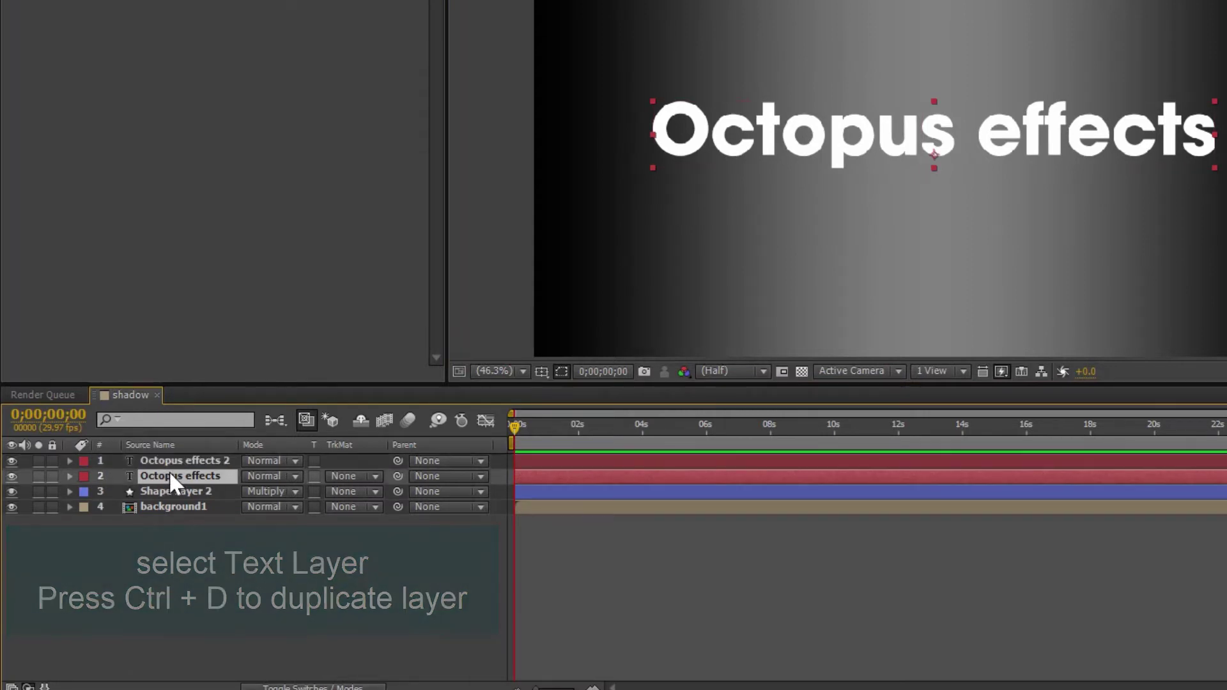
{"action": "left_click", "coordinate": [170, 461]}
{"action": "right_click", "coordinate": [170, 461]}
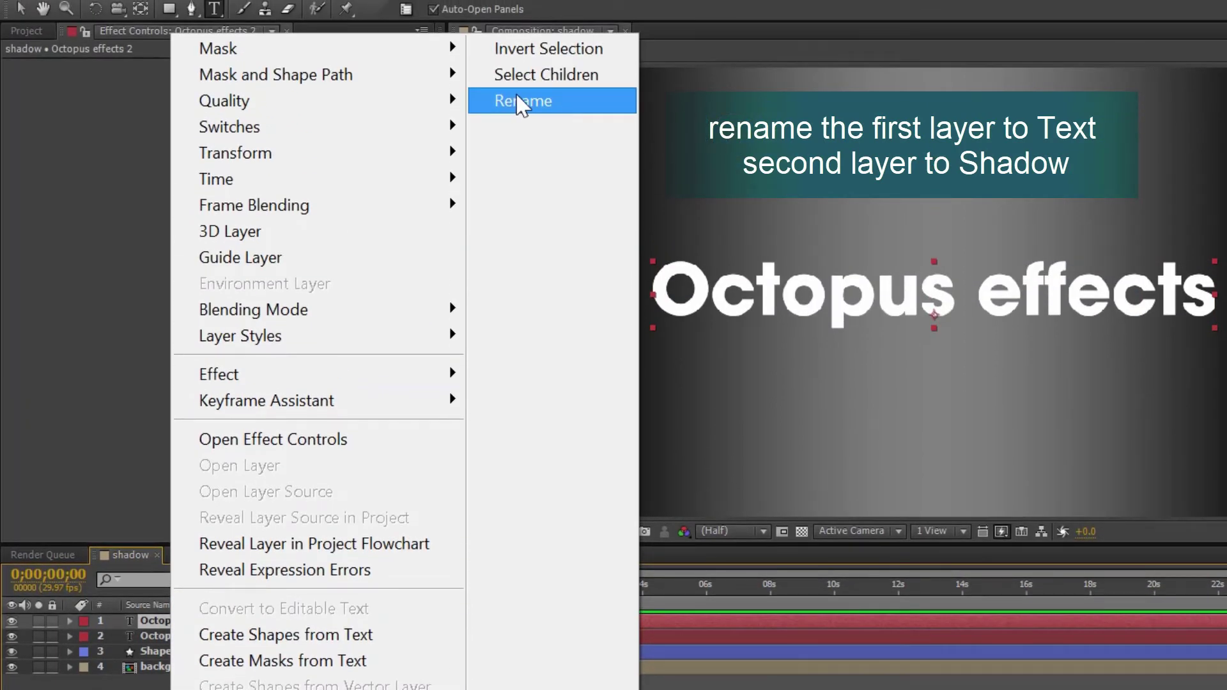
{"action": "left_click", "coordinate": [521, 102]}
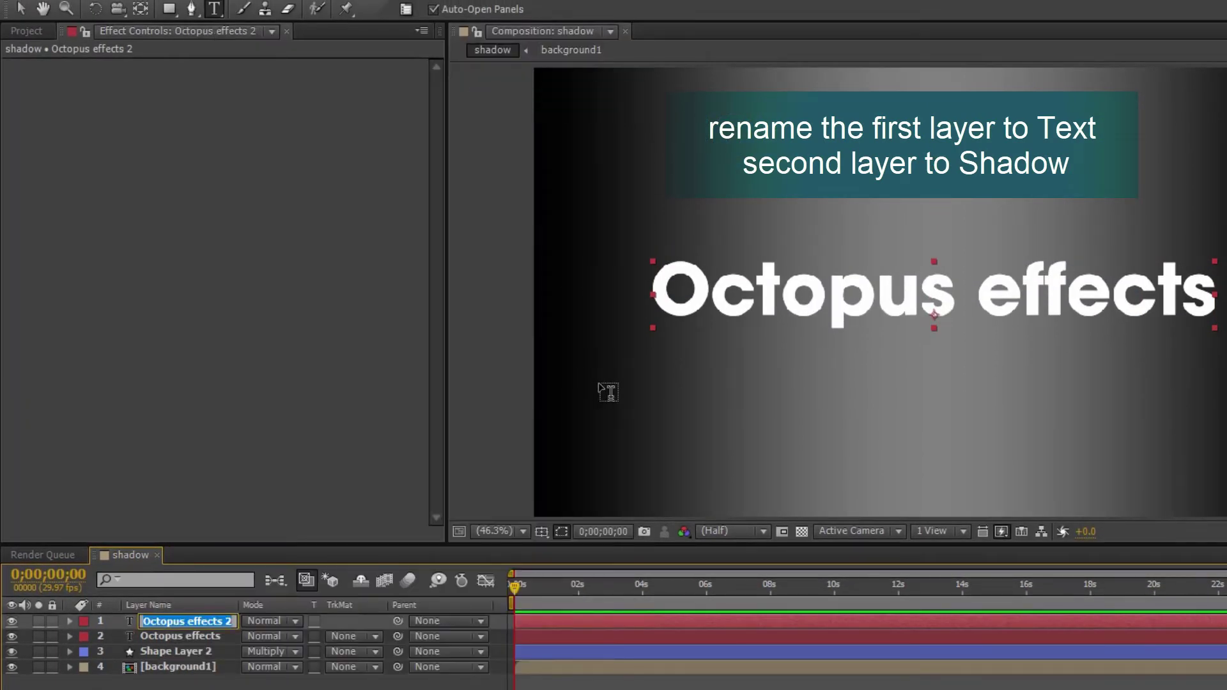
{"action": "type", "text": "Text"}
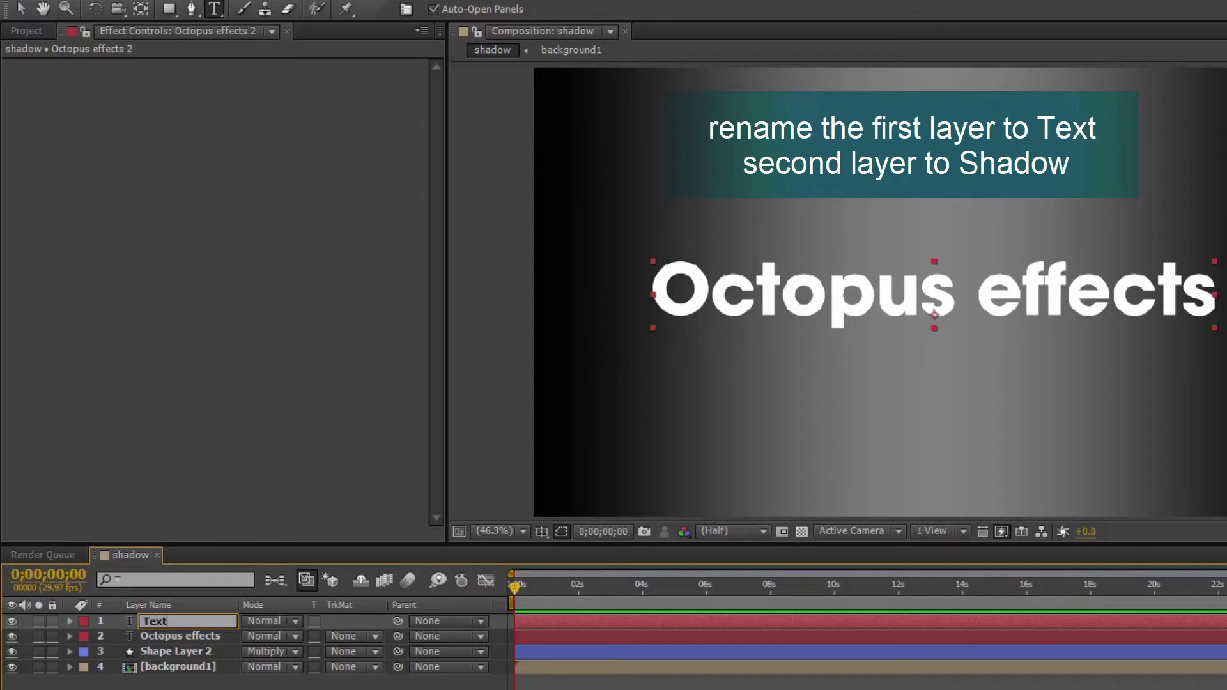
{"action": "key", "text": "Return"}
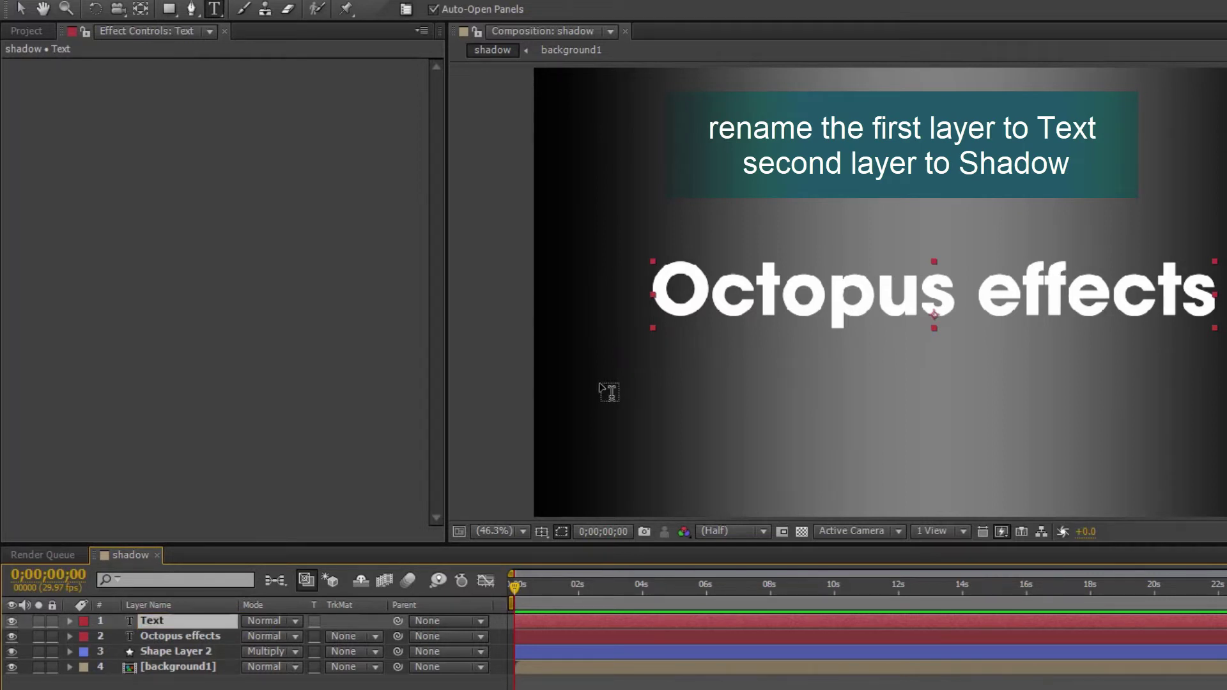
Rename the original Octopus effects layer beneath it to 'Shadow'.
{"action": "left_click", "coordinate": [189, 632]}
{"action": "right_click", "coordinate": [189, 633]}
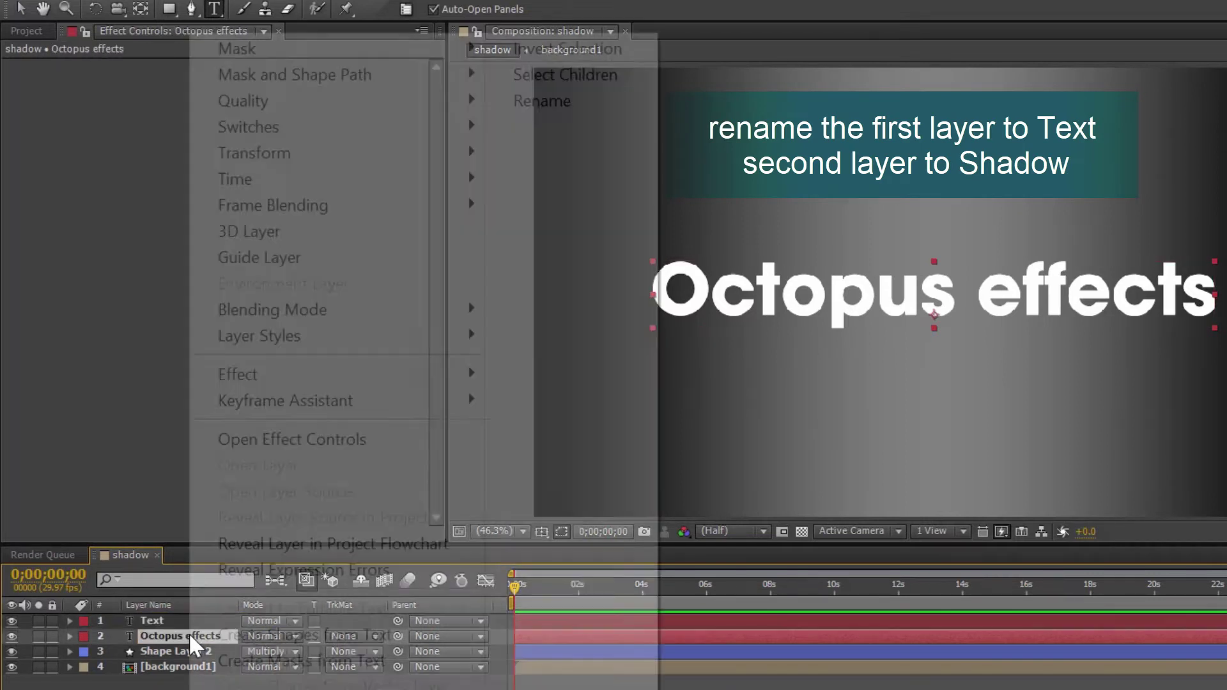
{"action": "left_click", "coordinate": [553, 102]}
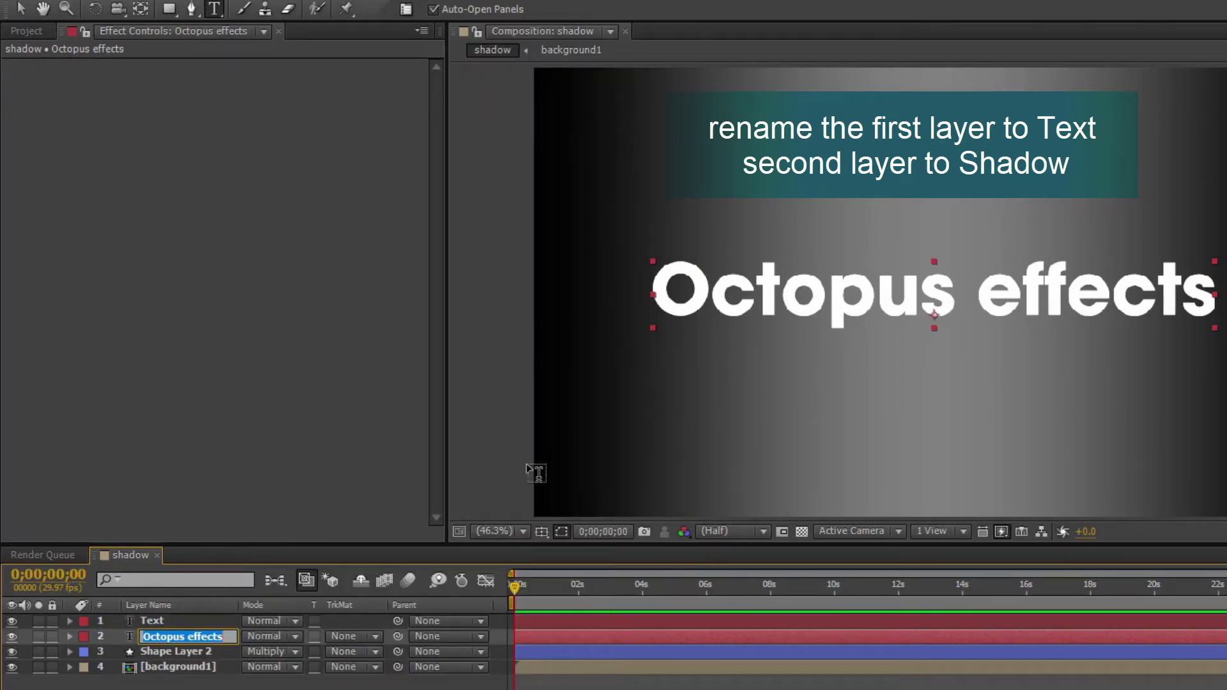
{"action": "type", "text": "Shadow"}
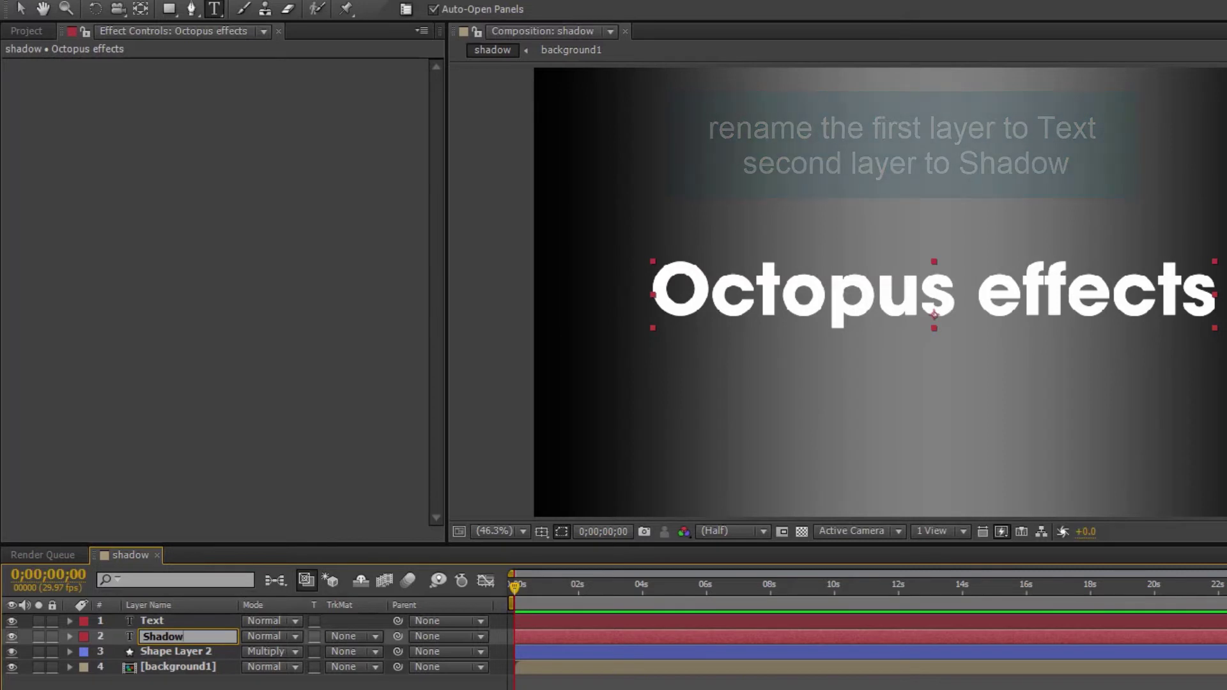
{"action": "key", "text": "Return"}
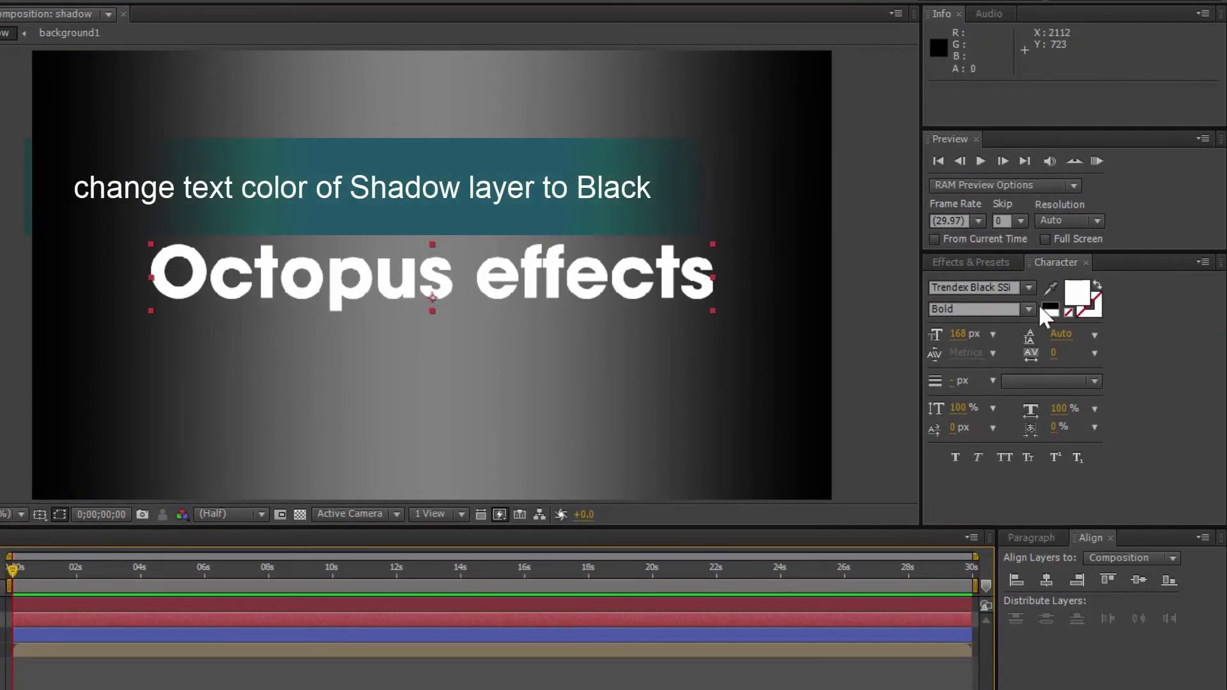
Change the Shadow layer's text fill colour to pure black (000000).
{"action": "left_click", "coordinate": [1078, 295]}
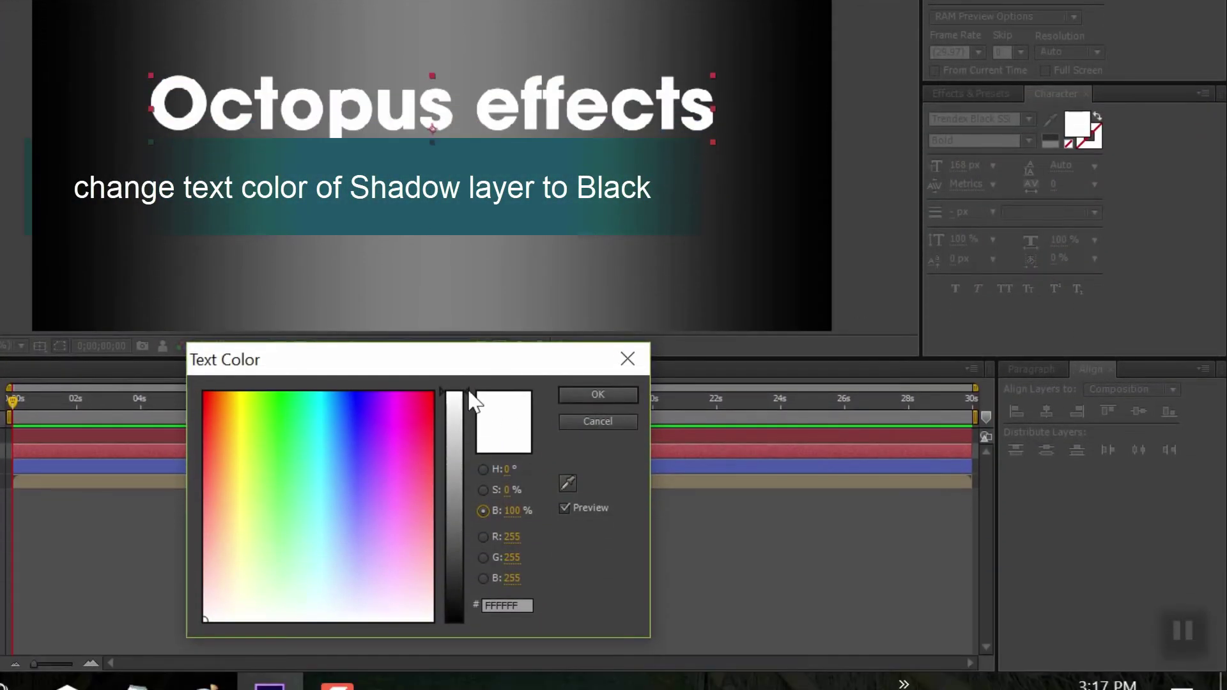
{"action": "left_click_drag", "start_coordinate": [461, 399], "coordinate": [459, 621]}
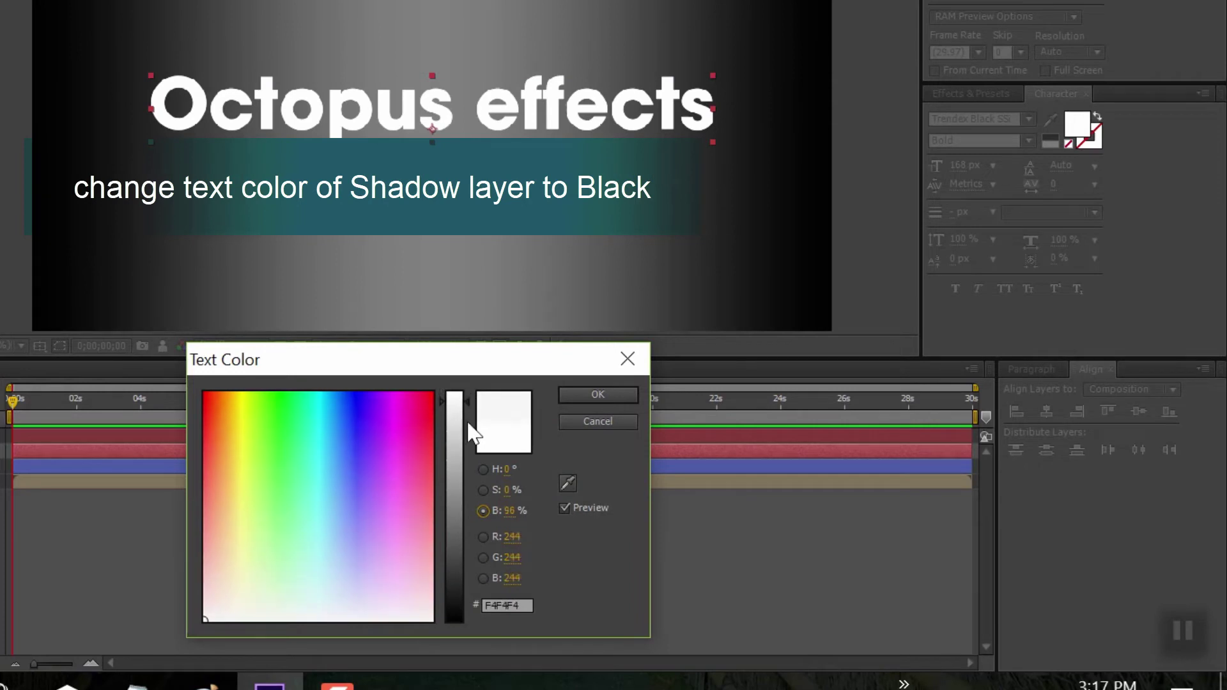
{"action": "left_click", "coordinate": [584, 392]}
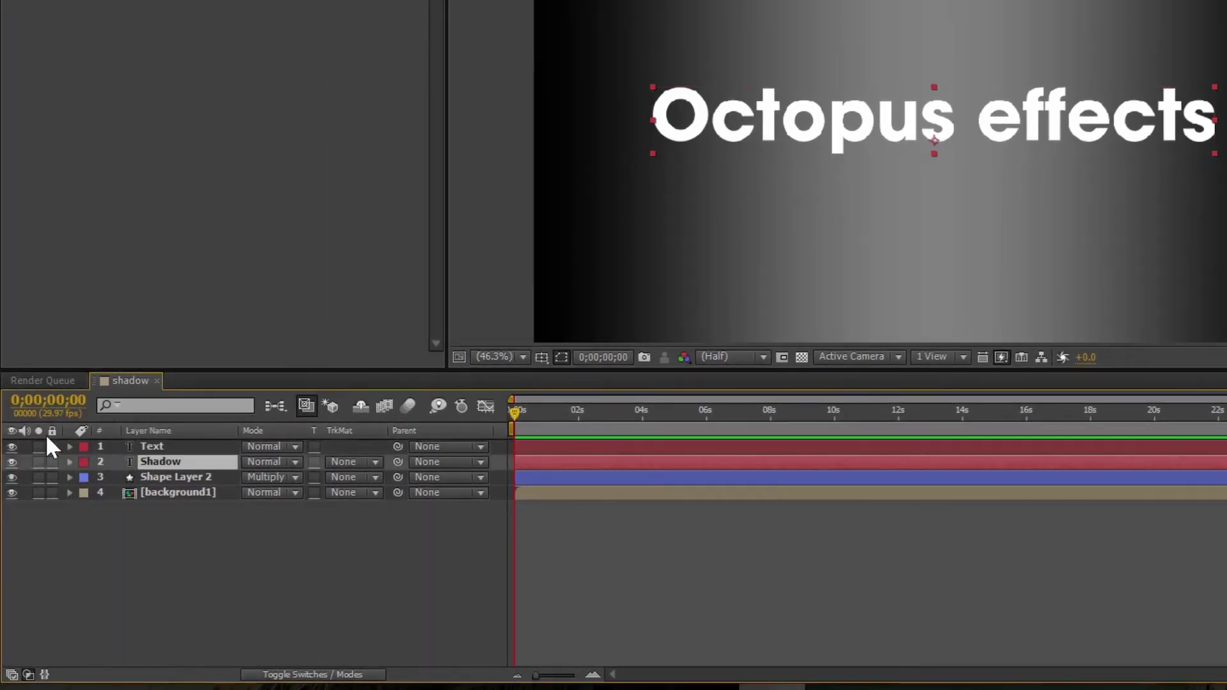
Hide and re-show the Text layer to check the black copy, then reselect Shadow.
{"action": "left_click", "coordinate": [11, 447]}
{"action": "left_click", "coordinate": [11, 446]}
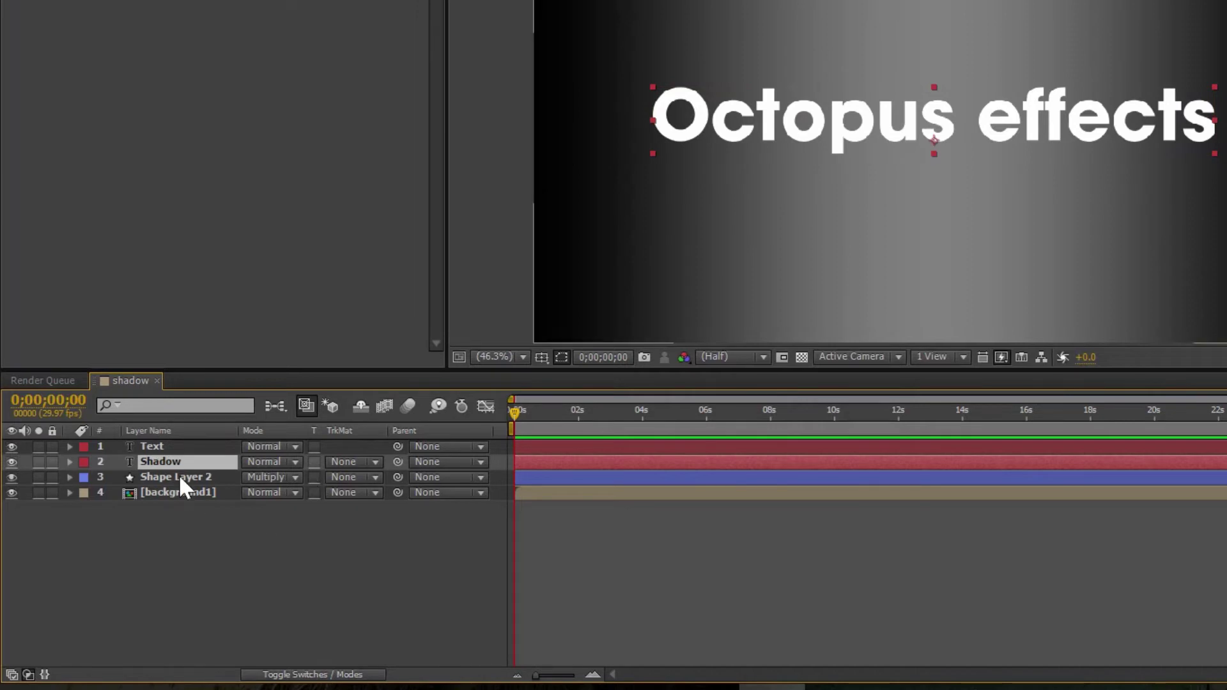
{"action": "left_click", "coordinate": [151, 446]}
{"action": "left_click", "coordinate": [156, 464]}
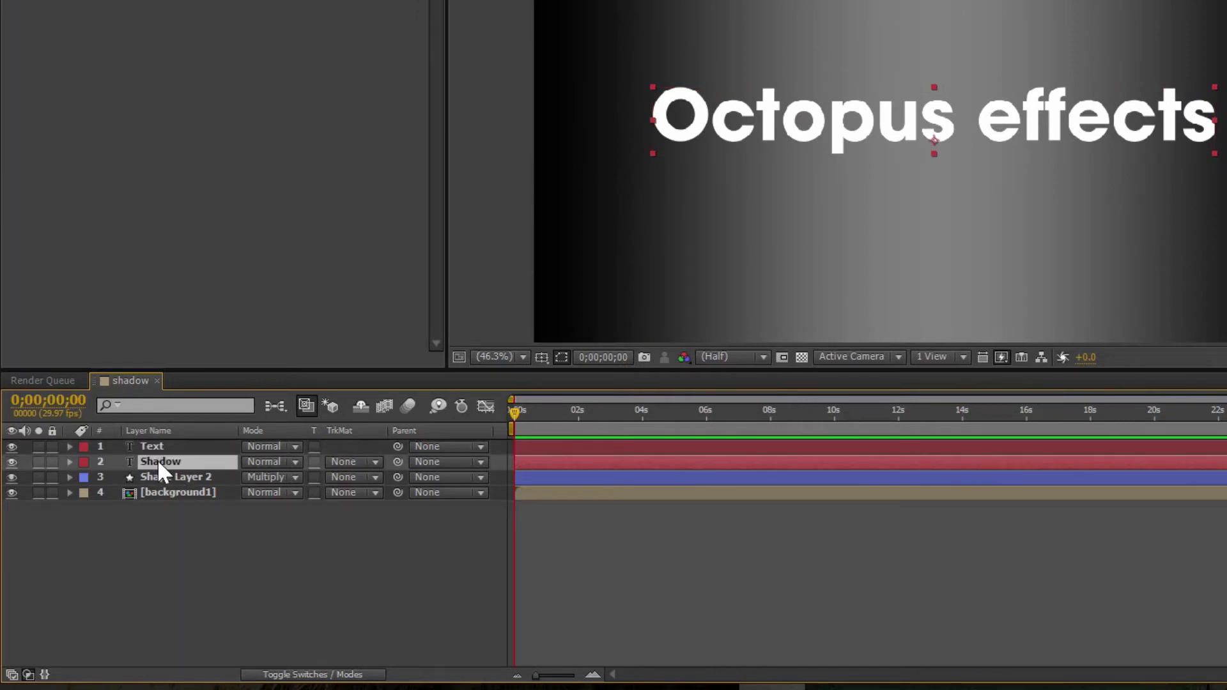
Add a Displacement Map to the Shadow layer using background1 as the map layer.
{"action": "right_click", "coordinate": [157, 460]}
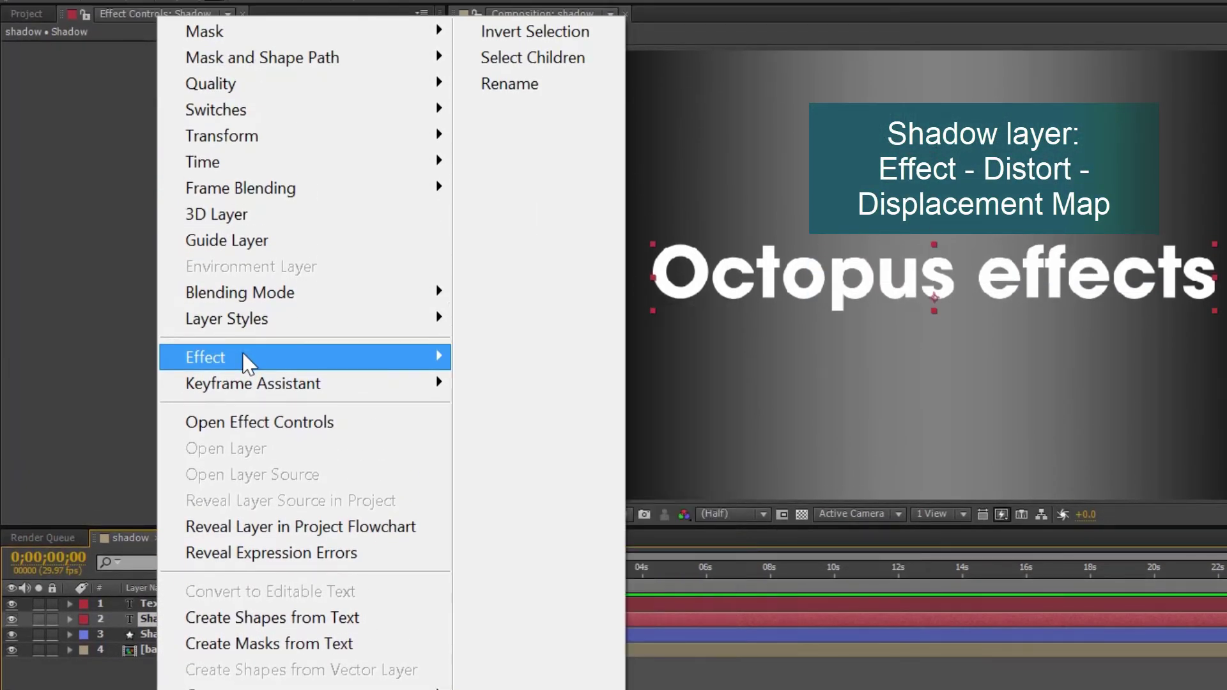
{"action": "mouse_move", "coordinate": [250, 361]}
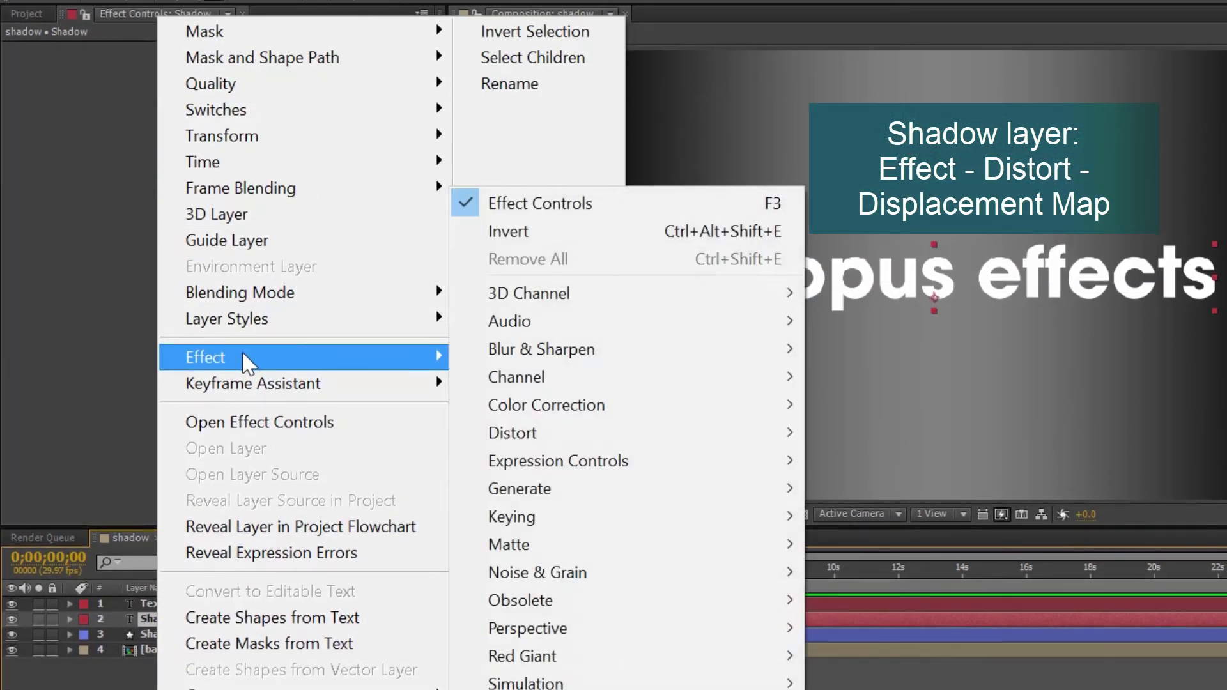
{"action": "mouse_move", "coordinate": [630, 430]}
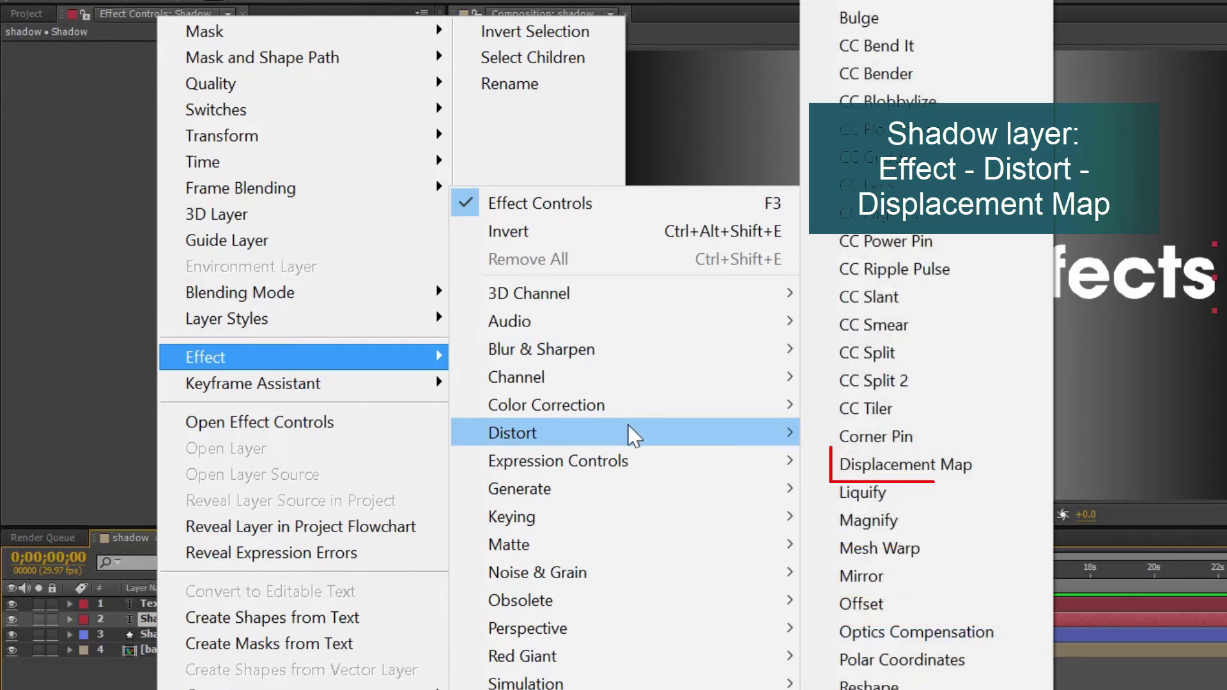
{"action": "left_click", "coordinate": [882, 462]}
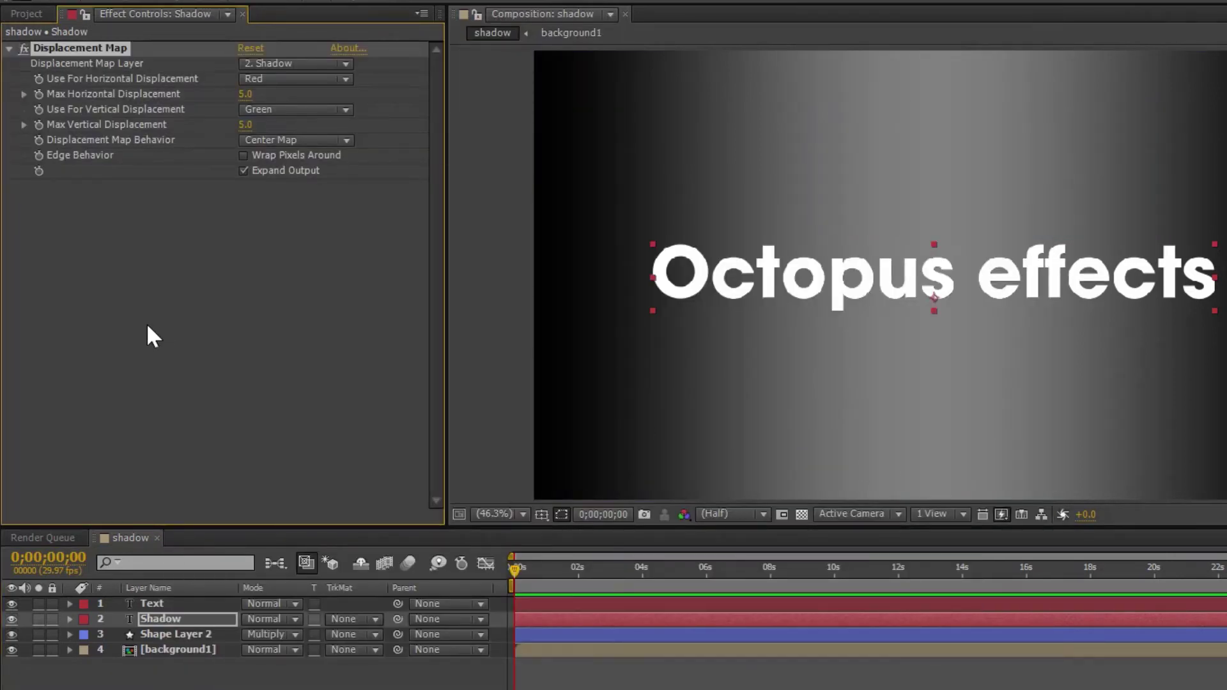
{"action": "left_click", "coordinate": [284, 63]}
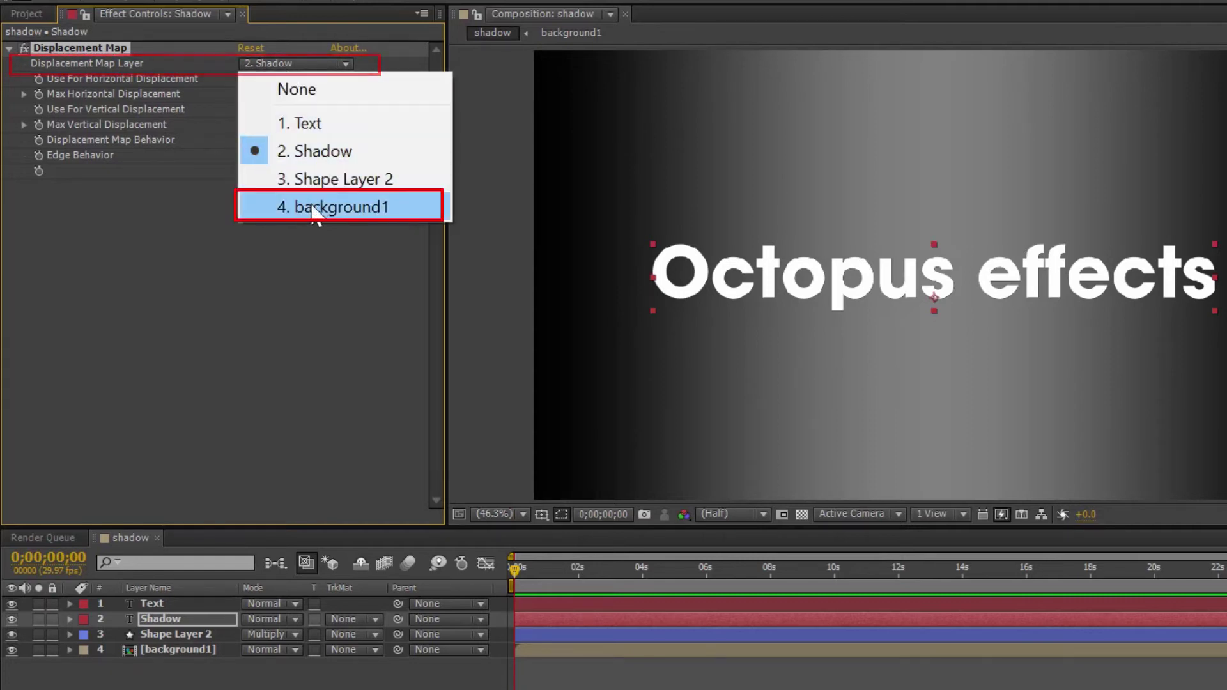
{"action": "left_click", "coordinate": [313, 208]}
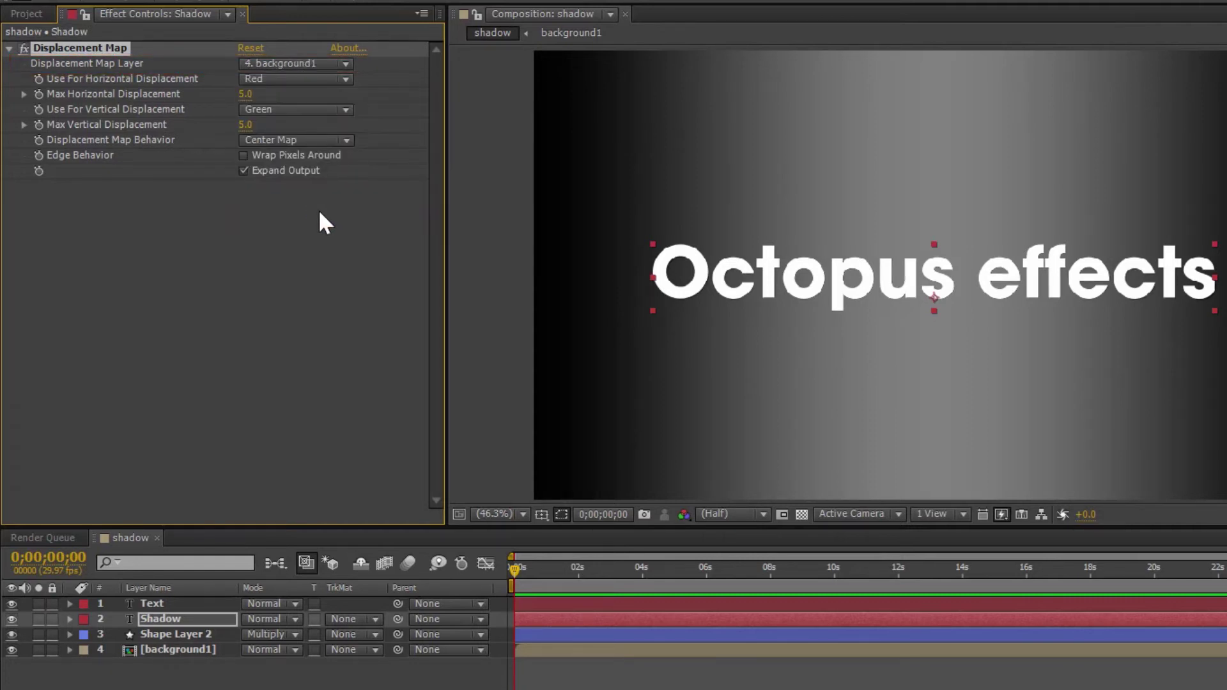
Set Max Horizontal Displacement to 0 and Max Vertical Displacement to about 158.
{"action": "left_click", "coordinate": [245, 94]}
{"action": "type", "text": "0"}
{"action": "key", "text": "Return"}
{"action": "left_click_drag", "start_coordinate": [248, 131], "coordinate": [392, 123]}
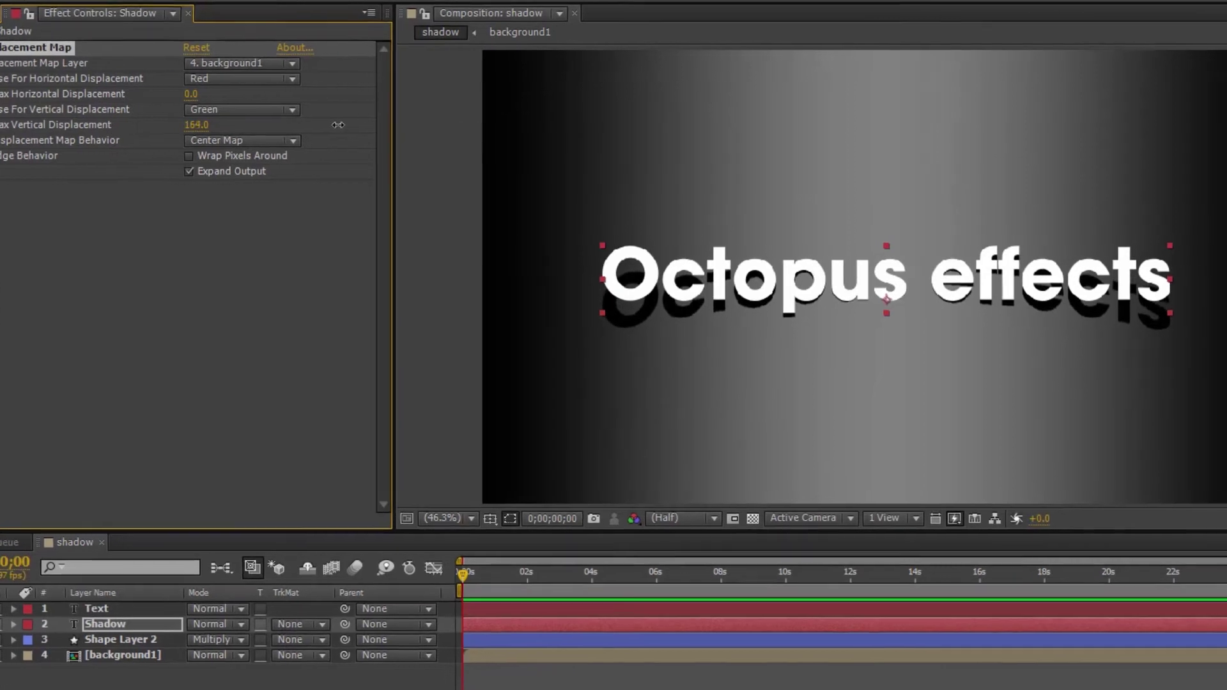
{"action": "left_click_drag", "start_coordinate": [338, 125], "coordinate": [344, 126]}
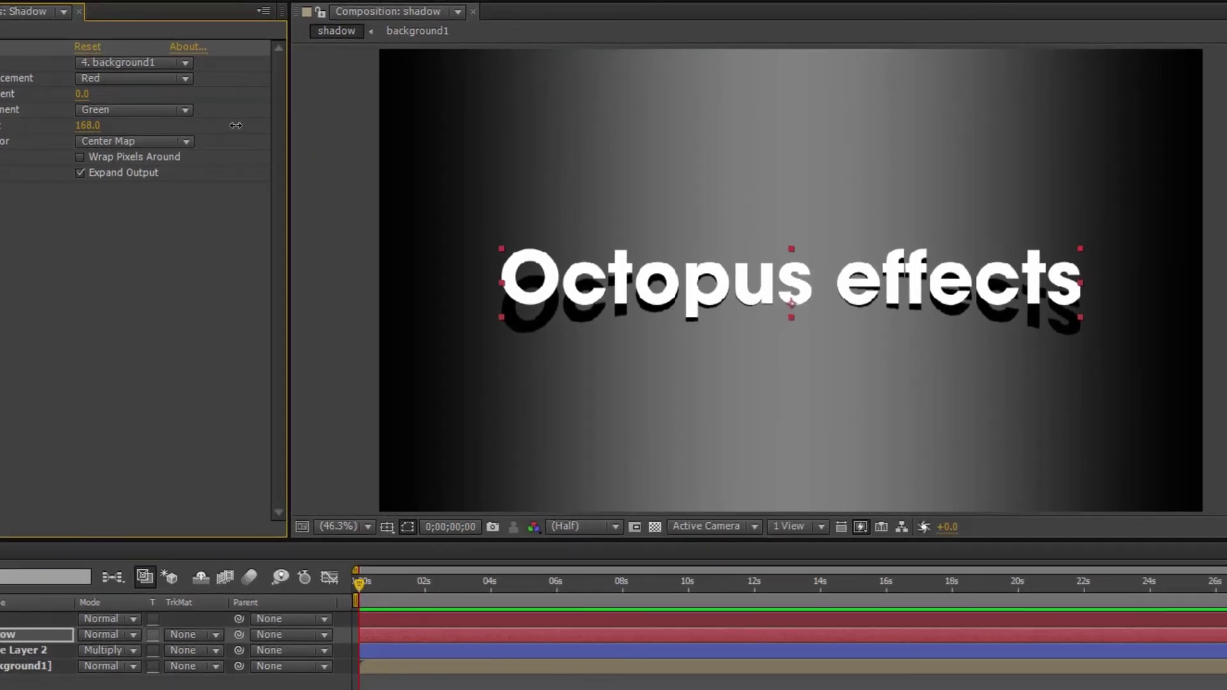
{"action": "left_click_drag", "start_coordinate": [236, 125], "coordinate": [219, 126]}
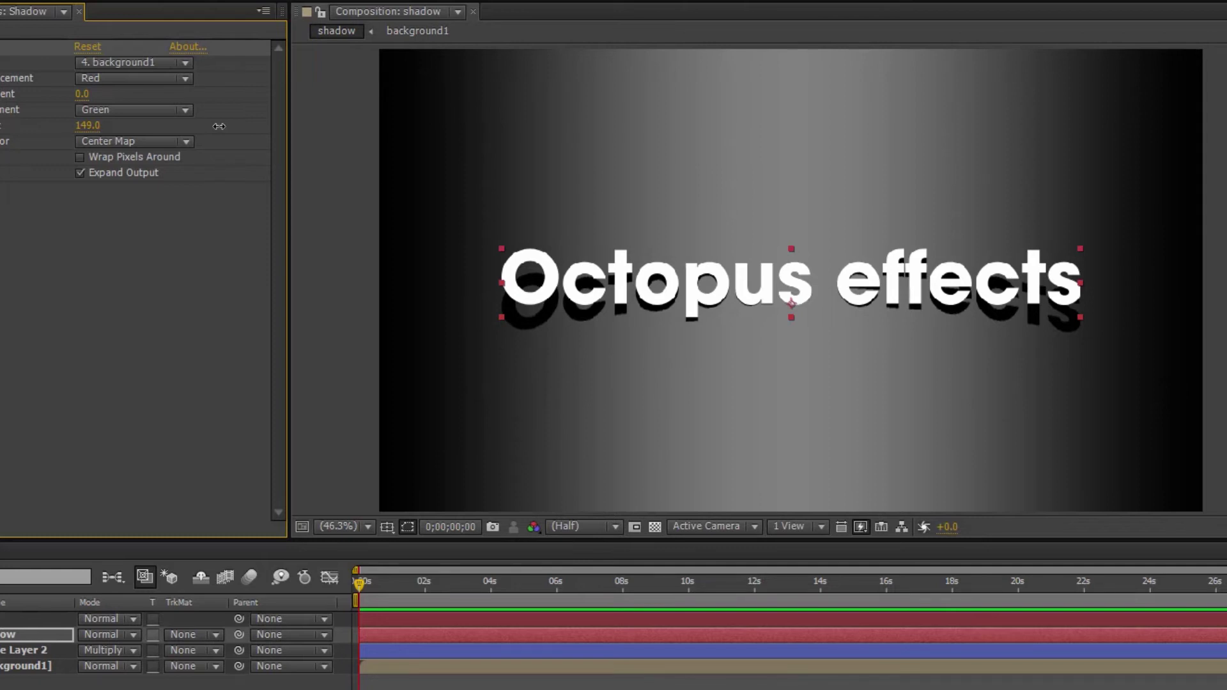
{"action": "left_click_drag", "start_coordinate": [219, 126], "coordinate": [234, 131]}
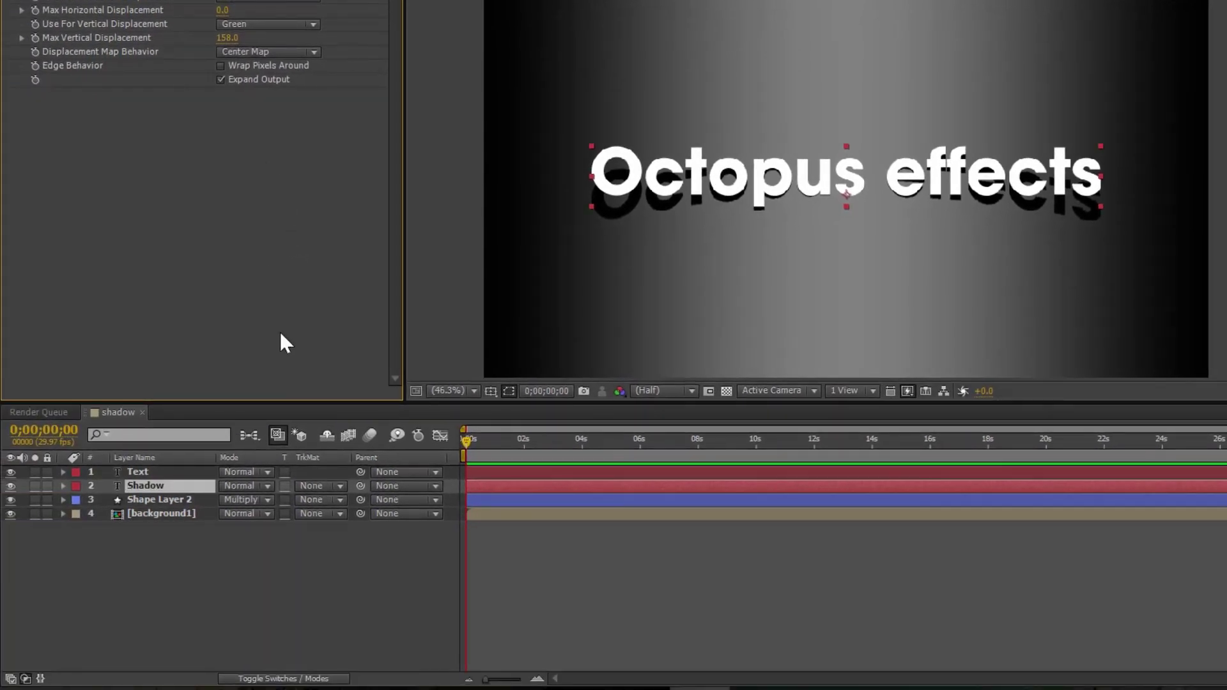
Add a Compound Blur to the Shadow layer using background1 as the blur layer.
{"action": "left_click", "coordinate": [140, 485]}
{"action": "right_click", "coordinate": [139, 482]}
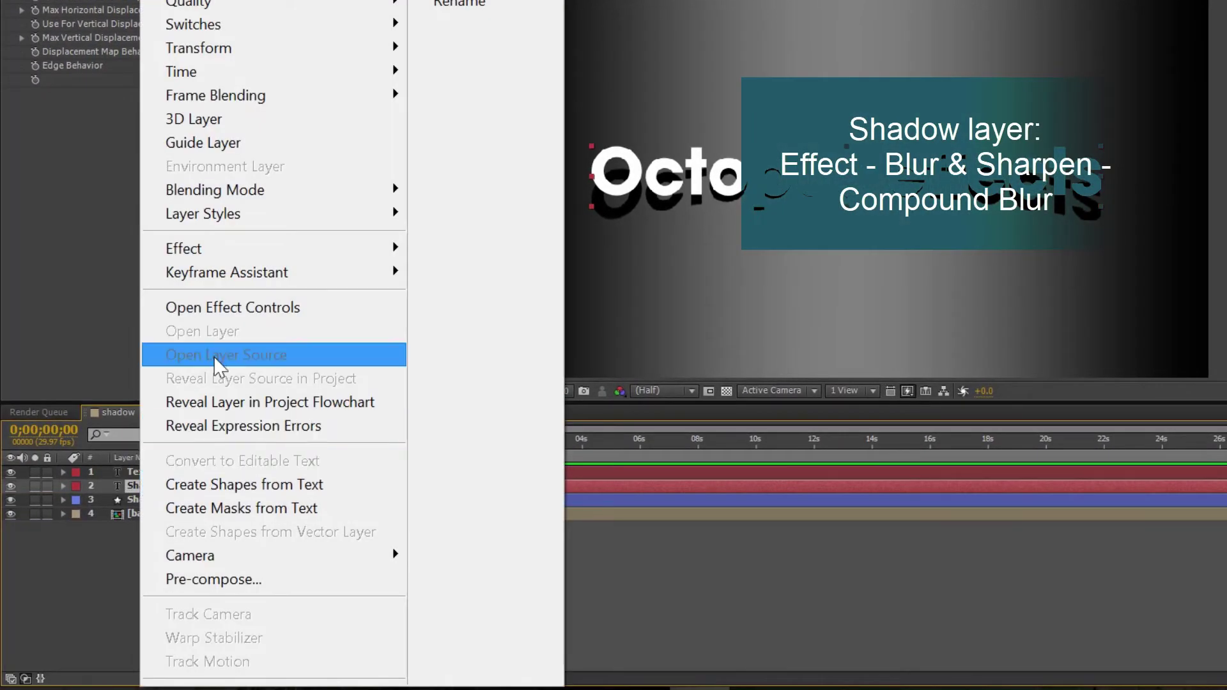
{"action": "mouse_move", "coordinate": [231, 321]}
{"action": "mouse_move", "coordinate": [447, 316]}
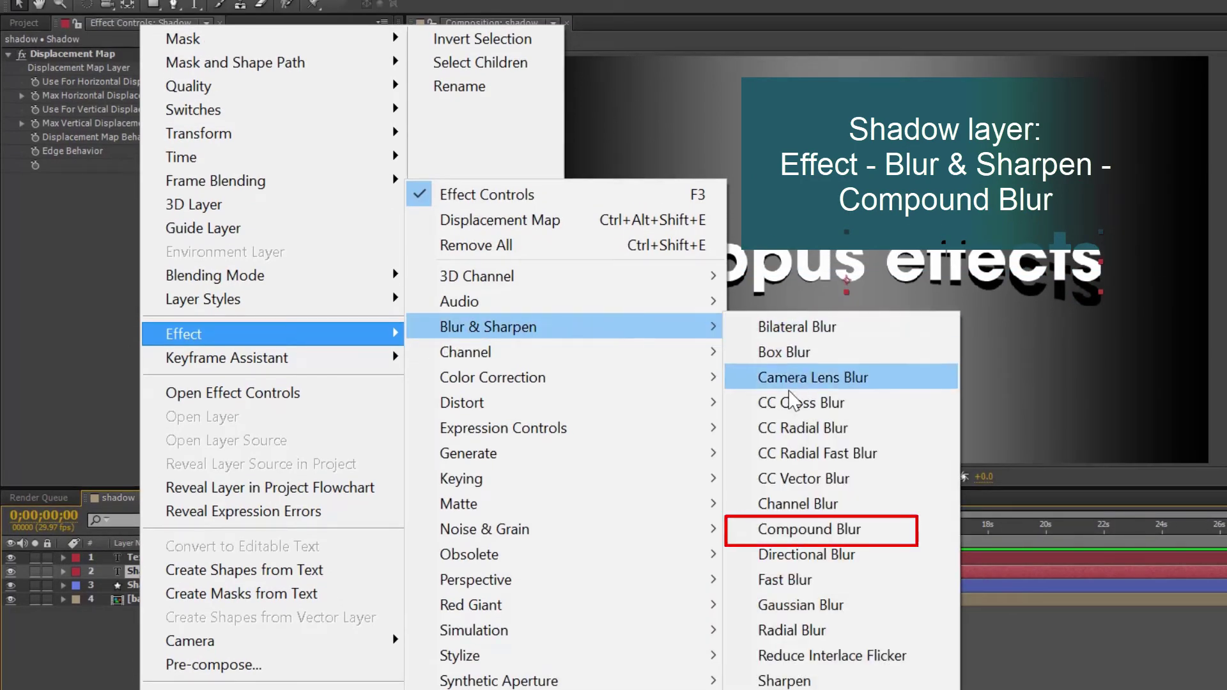
{"action": "left_click", "coordinate": [799, 530]}
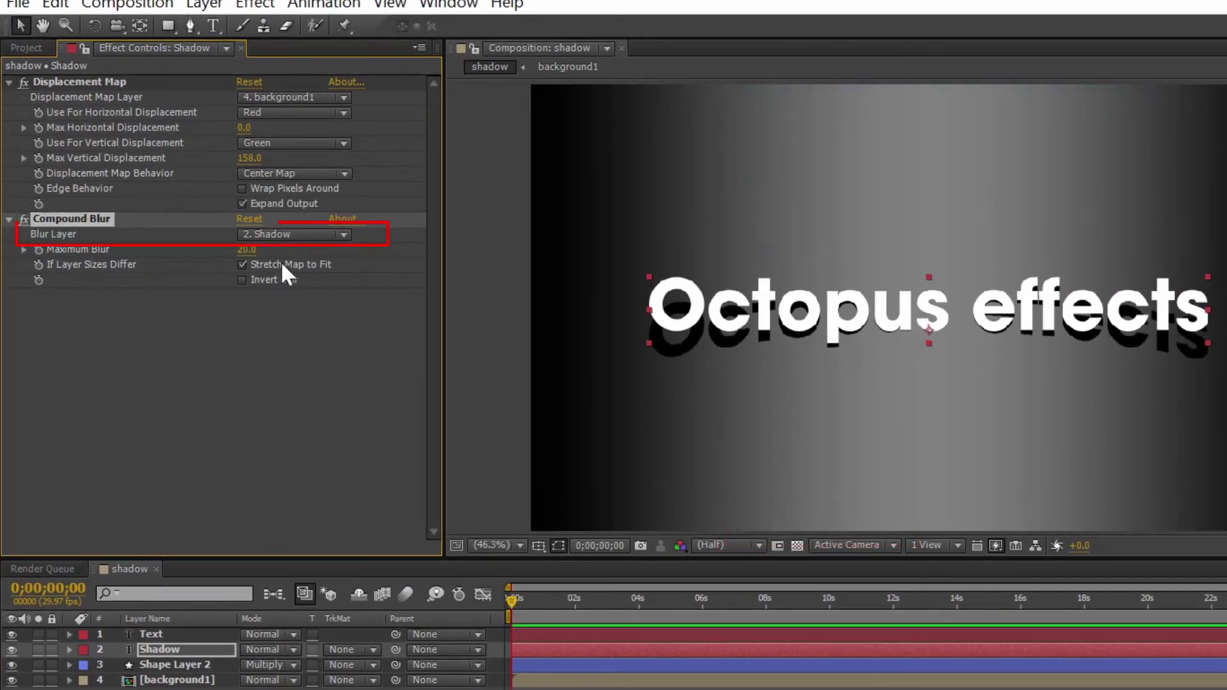
{"action": "left_click", "coordinate": [281, 236]}
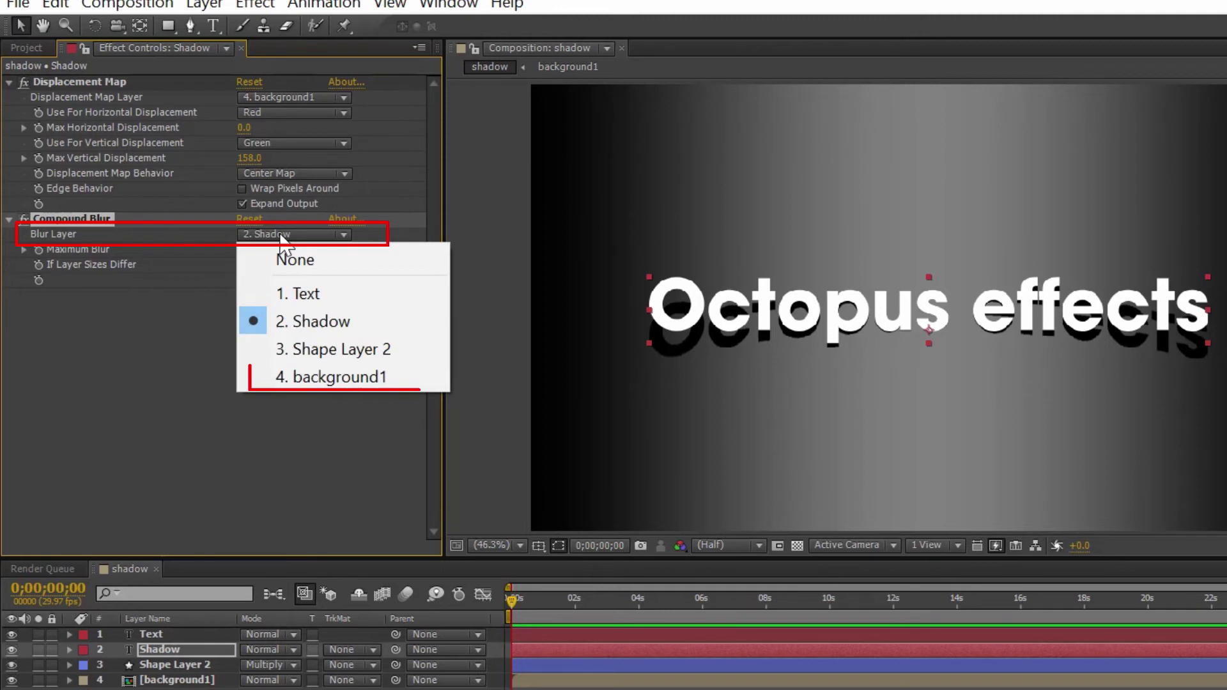
{"action": "left_click", "coordinate": [305, 377]}
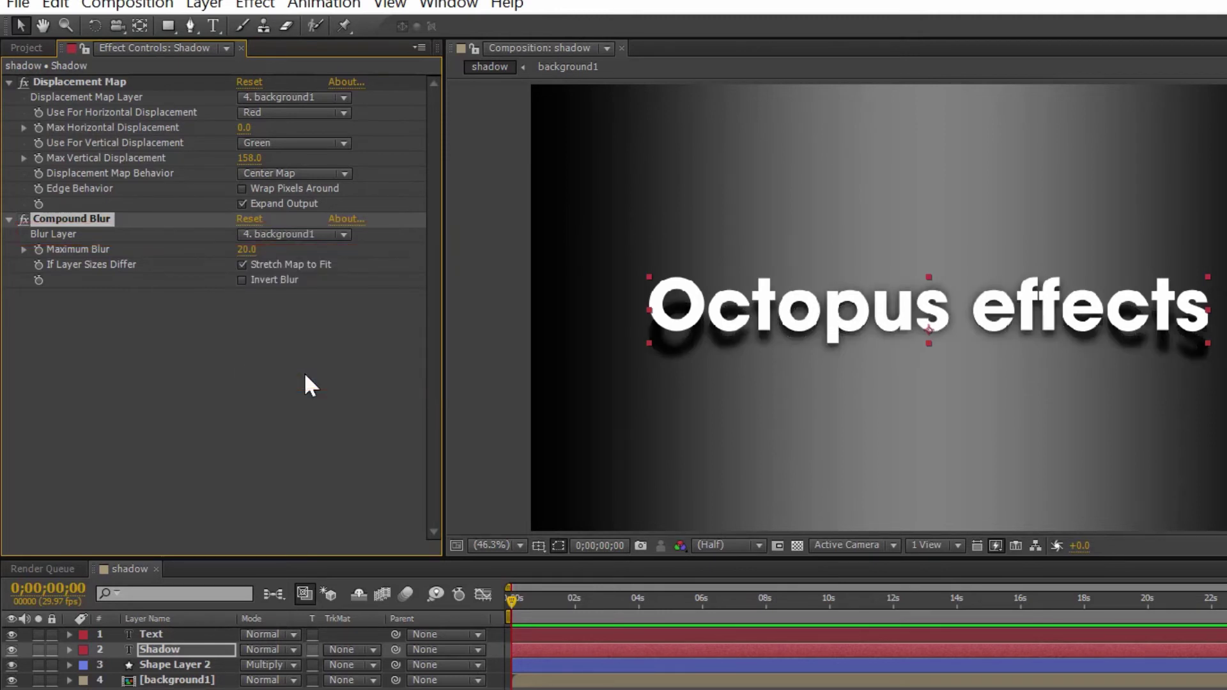
Set Maximum Blur to 20, enable Invert Blur, then lower Maximum Blur to 8.0.
{"action": "left_click", "coordinate": [247, 250]}
{"action": "type", "text": "0"}
{"action": "key", "text": "Return"}
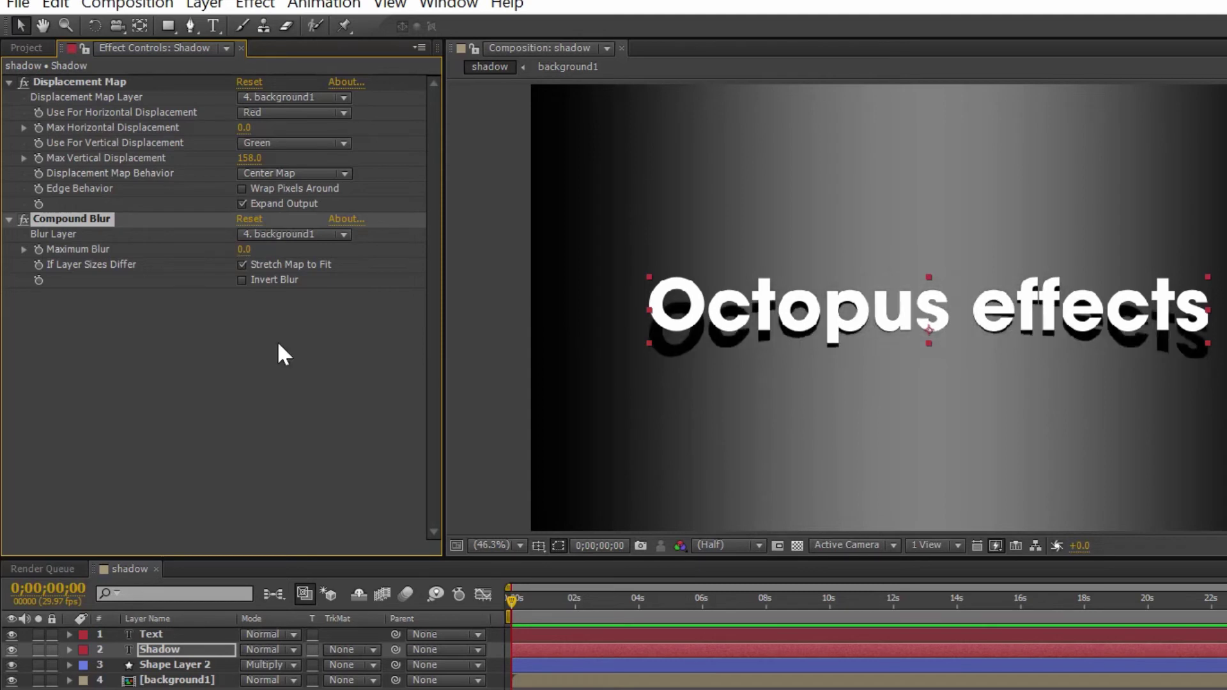
{"action": "mouse_move", "coordinate": [247, 250]}
{"action": "left_mouse_down"}
{"action": "mouse_move", "coordinate": [266, 249]}
{"action": "mouse_move", "coordinate": [255, 249]}
{"action": "left_mouse_up"}
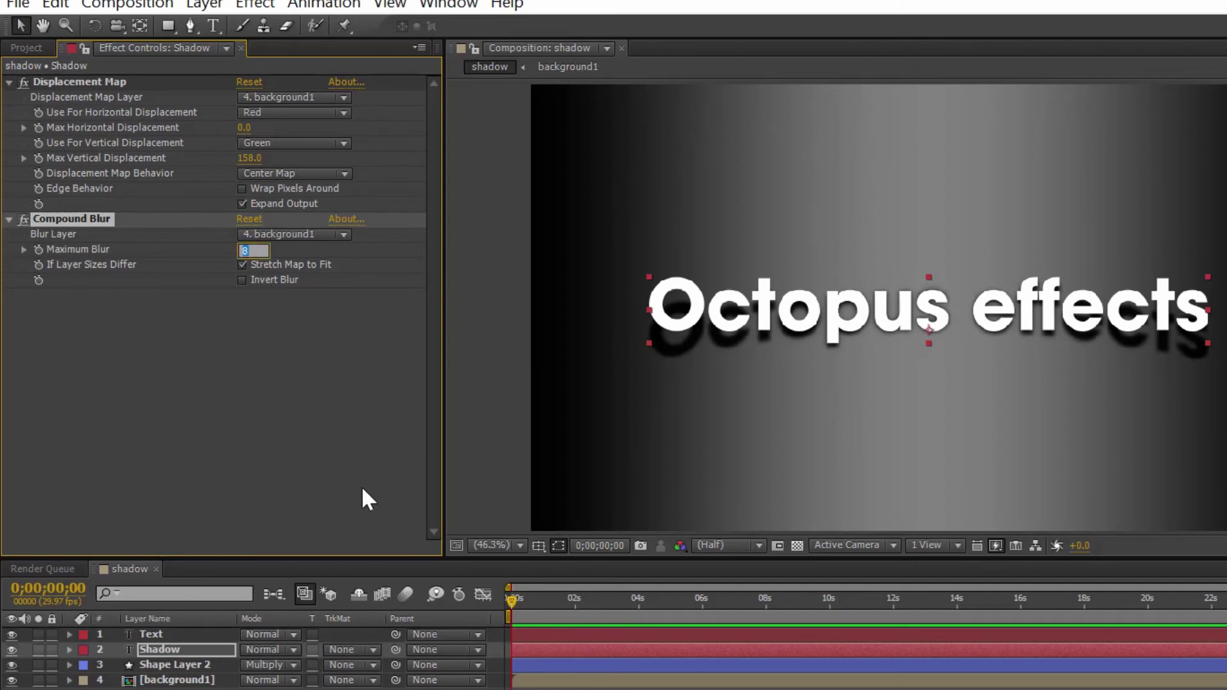
{"action": "type", "text": "20"}
{"action": "key", "text": "Return"}
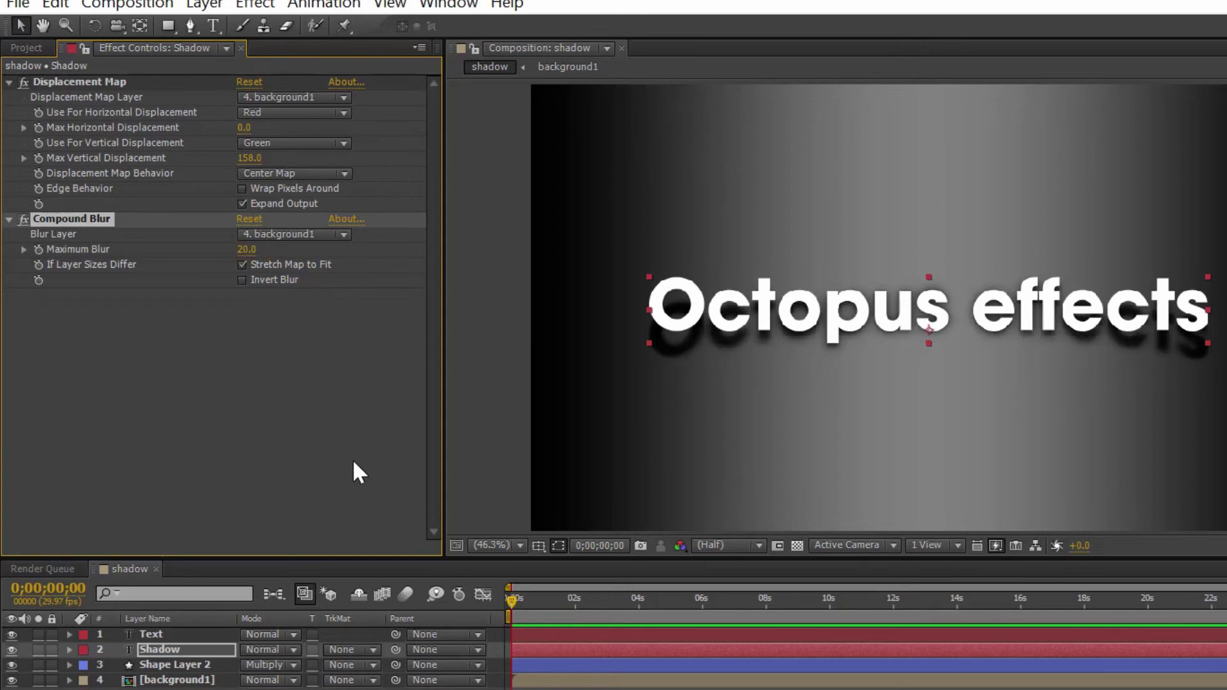
{"action": "left_click", "coordinate": [242, 280]}
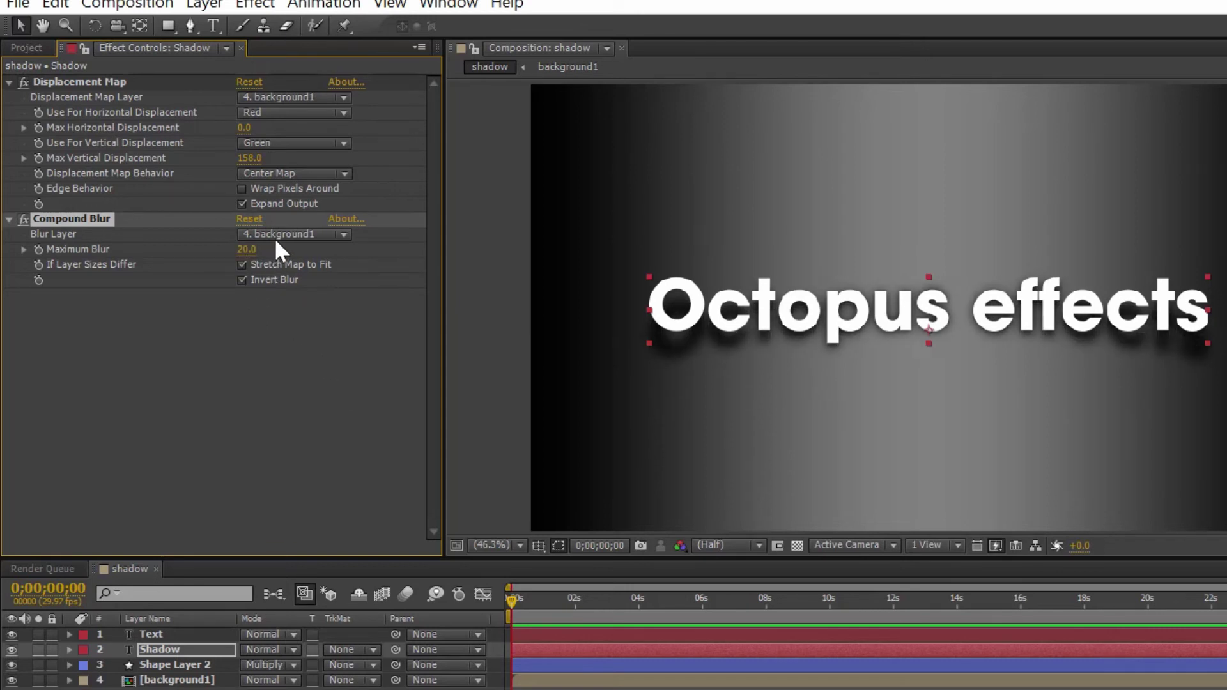
{"action": "left_click_drag", "start_coordinate": [248, 253], "coordinate": [236, 252]}
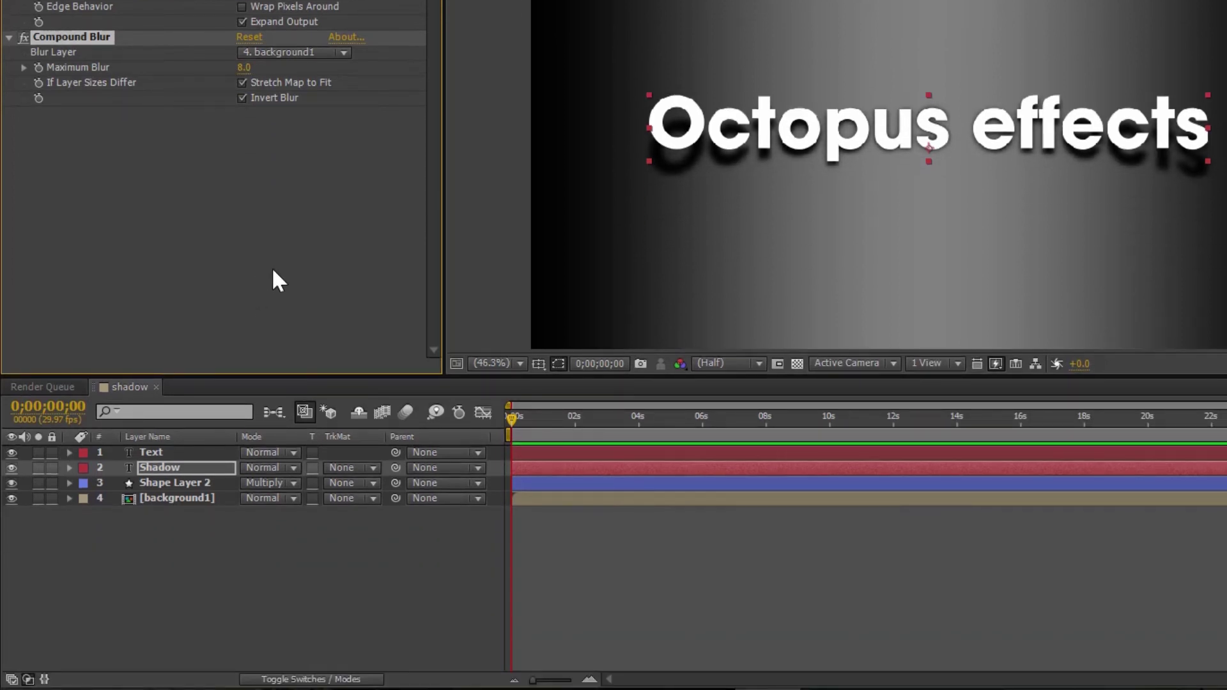
{"action": "left_click", "coordinate": [271, 267]}
{"action": "left_click", "coordinate": [205, 545]}
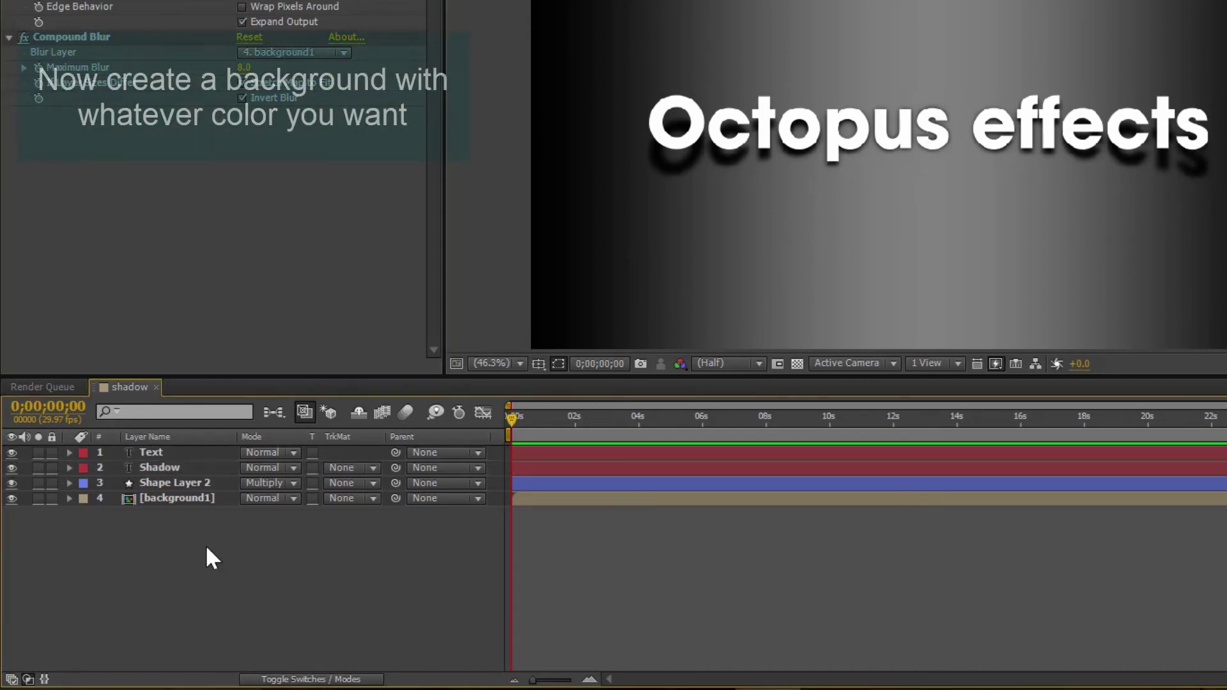
Create a teal solid named background2 (RGB 72, 126, 128) and move it beneath Shape Layer 2.
{"action": "right_click", "coordinate": [207, 548]}
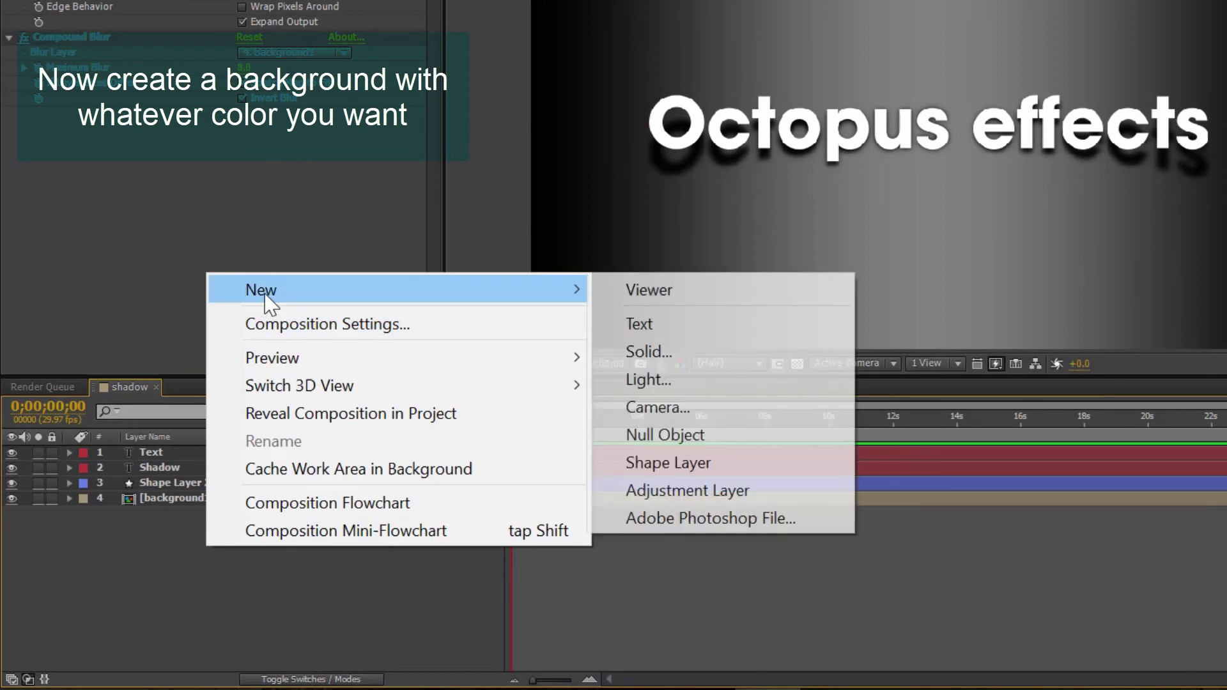
{"action": "left_click", "coordinate": [640, 352]}
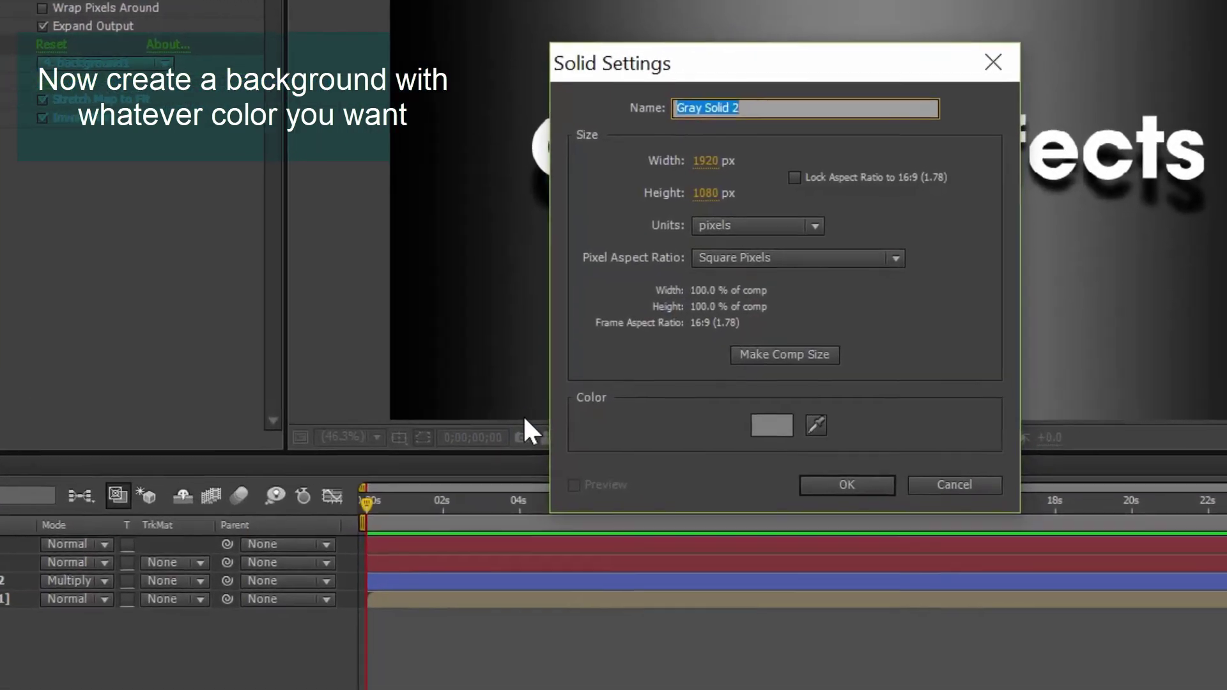
{"action": "type", "text": "back"}
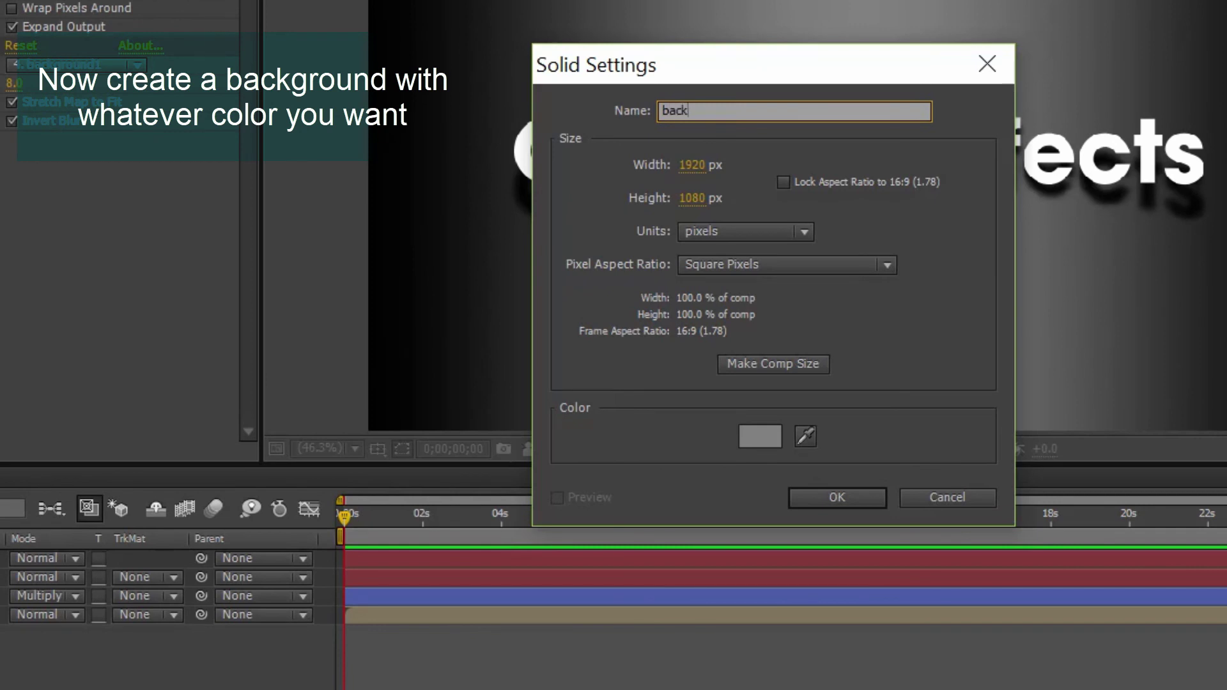
{"action": "type", "text": "ground2"}
{"action": "left_click", "coordinate": [769, 434]}
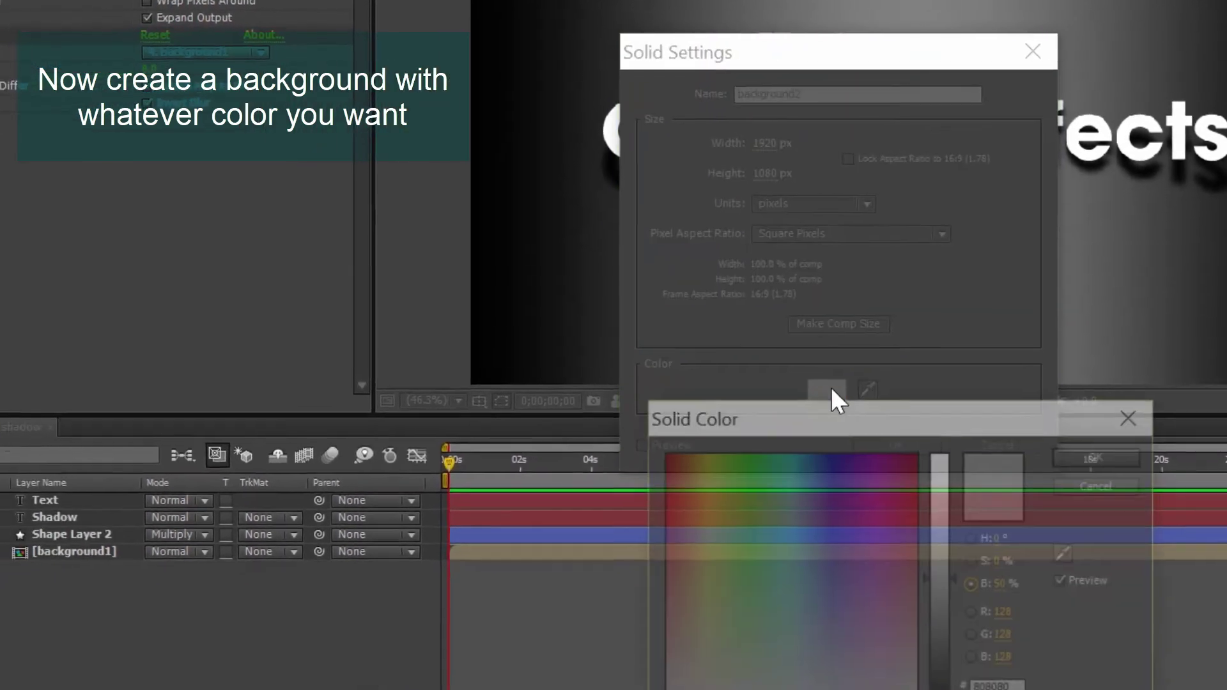
{"action": "mouse_move", "coordinate": [916, 444]}
{"action": "left_mouse_down"}
{"action": "mouse_move", "coordinate": [835, 491]}
{"action": "mouse_move", "coordinate": [844, 537]}
{"action": "left_mouse_up"}
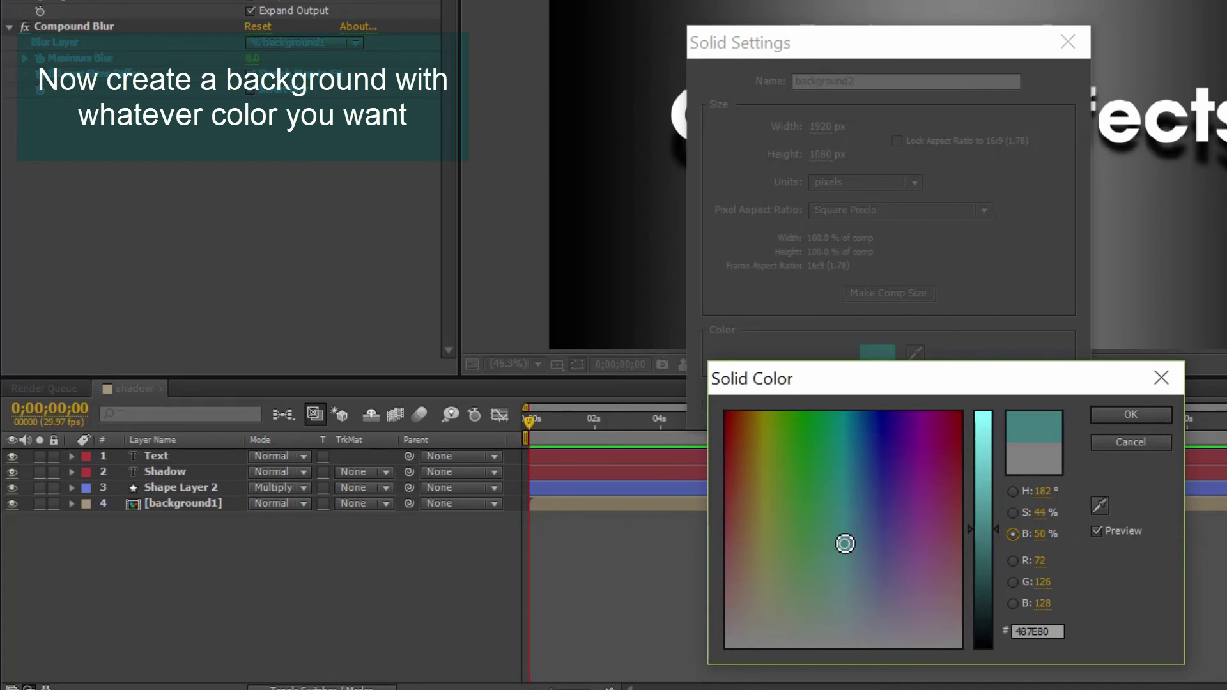
{"action": "left_click", "coordinate": [1105, 414]}
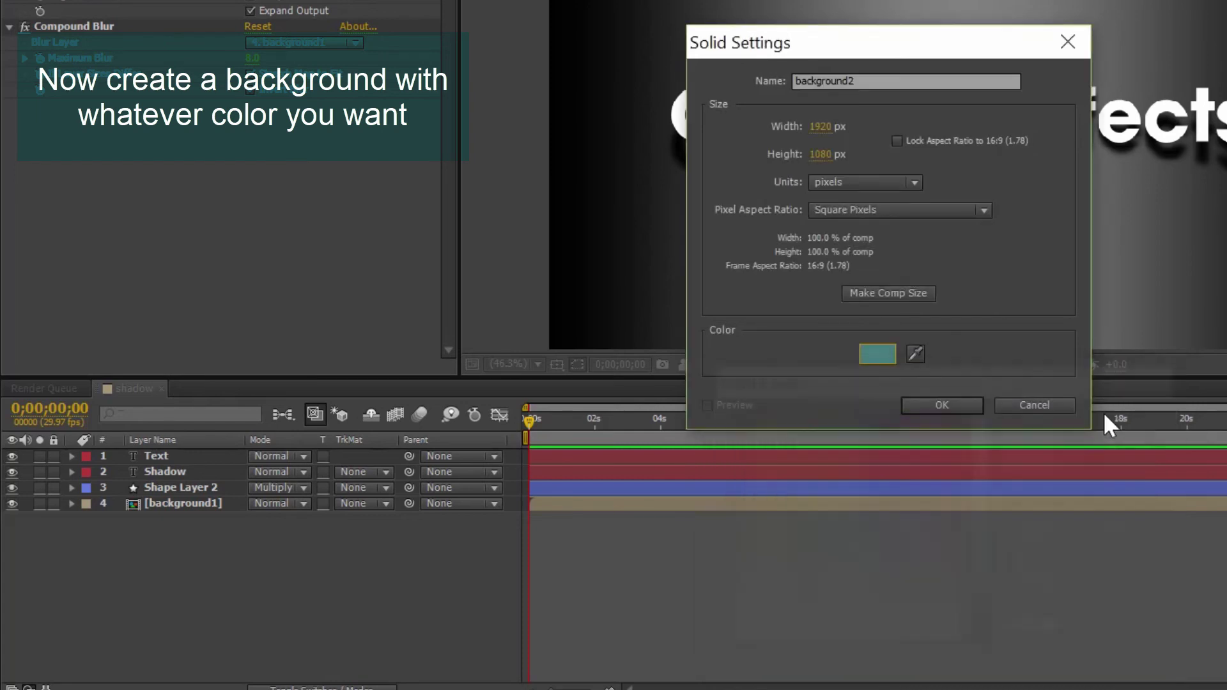
{"action": "left_click", "coordinate": [944, 406]}
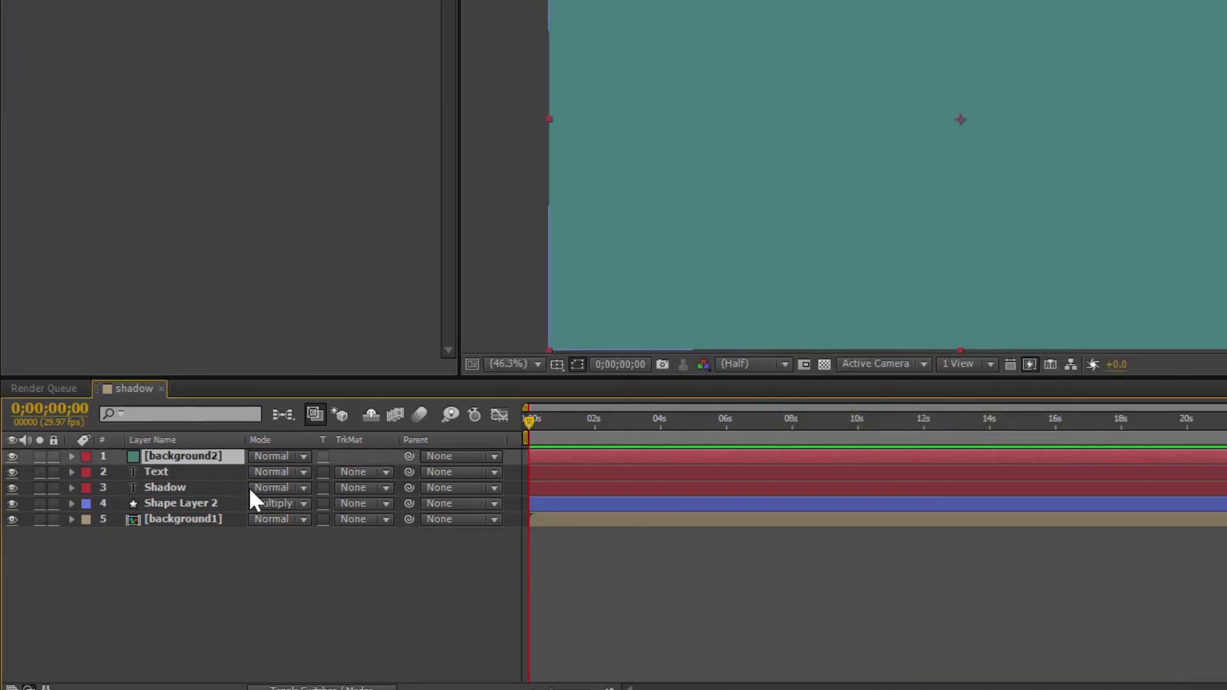
{"action": "left_click_drag", "start_coordinate": [190, 455], "coordinate": [189, 505]}
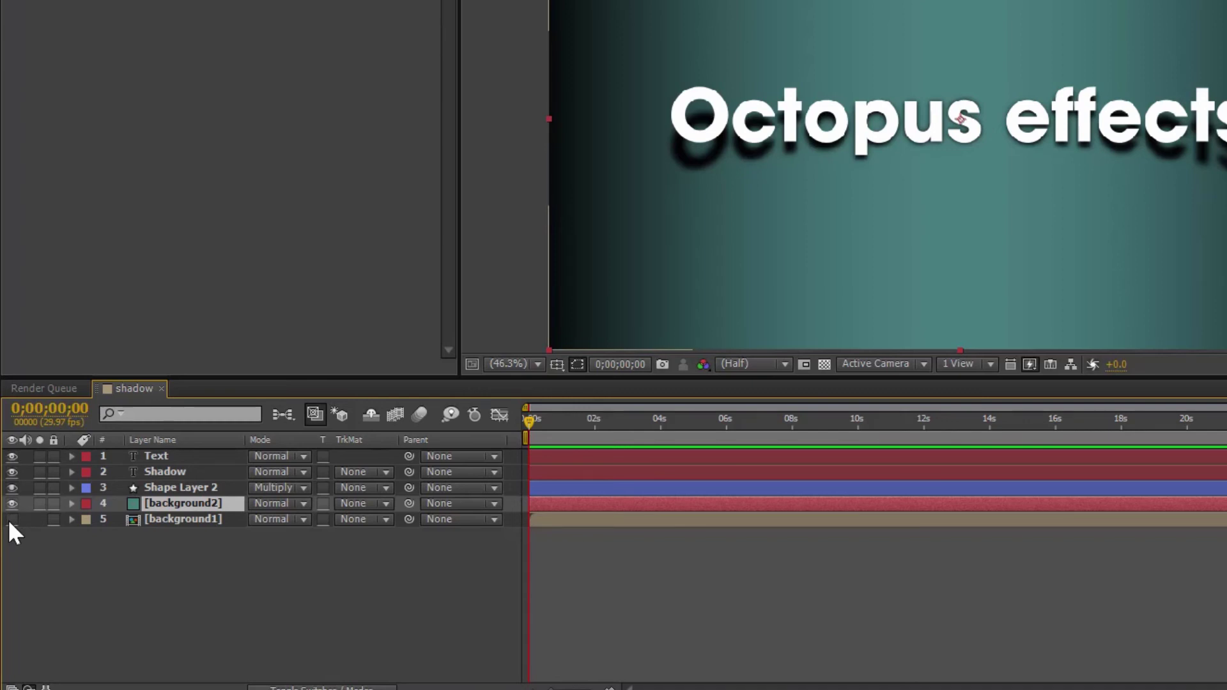
{"action": "left_click", "coordinate": [223, 540]}
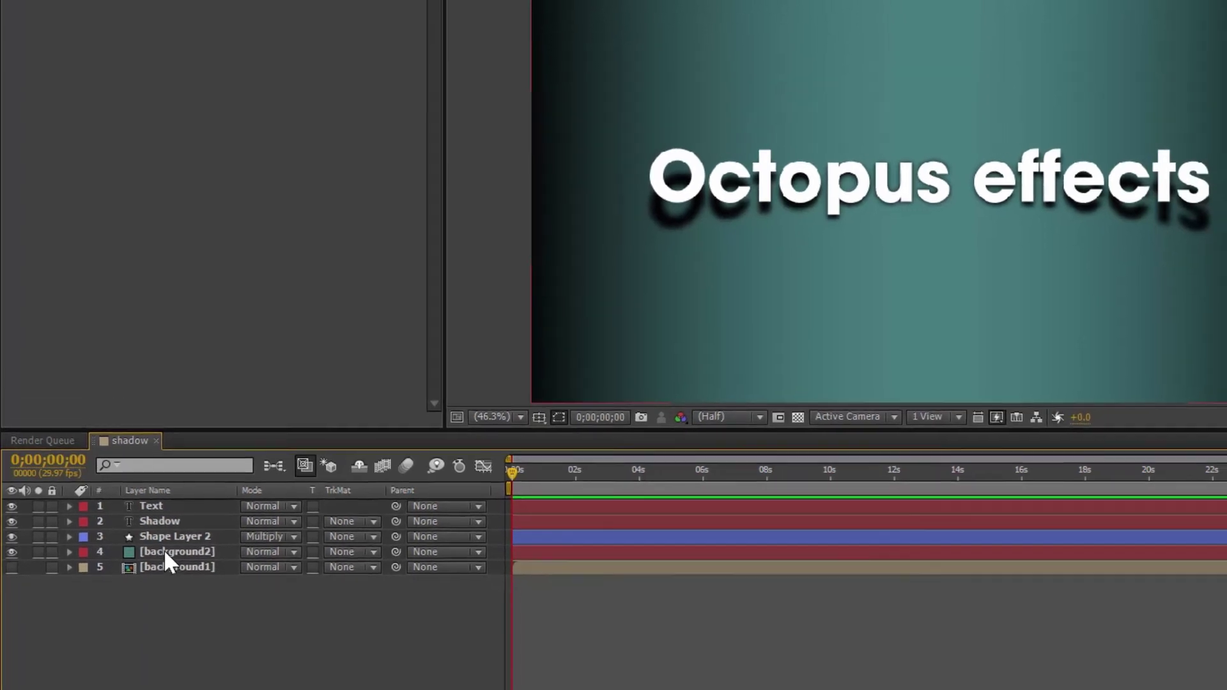
Recolour the background2 solid in Solid Settings to lighter green-teal 6CAE94 (RGB 108, 174, 148).
{"action": "left_click", "coordinate": [183, 503]}
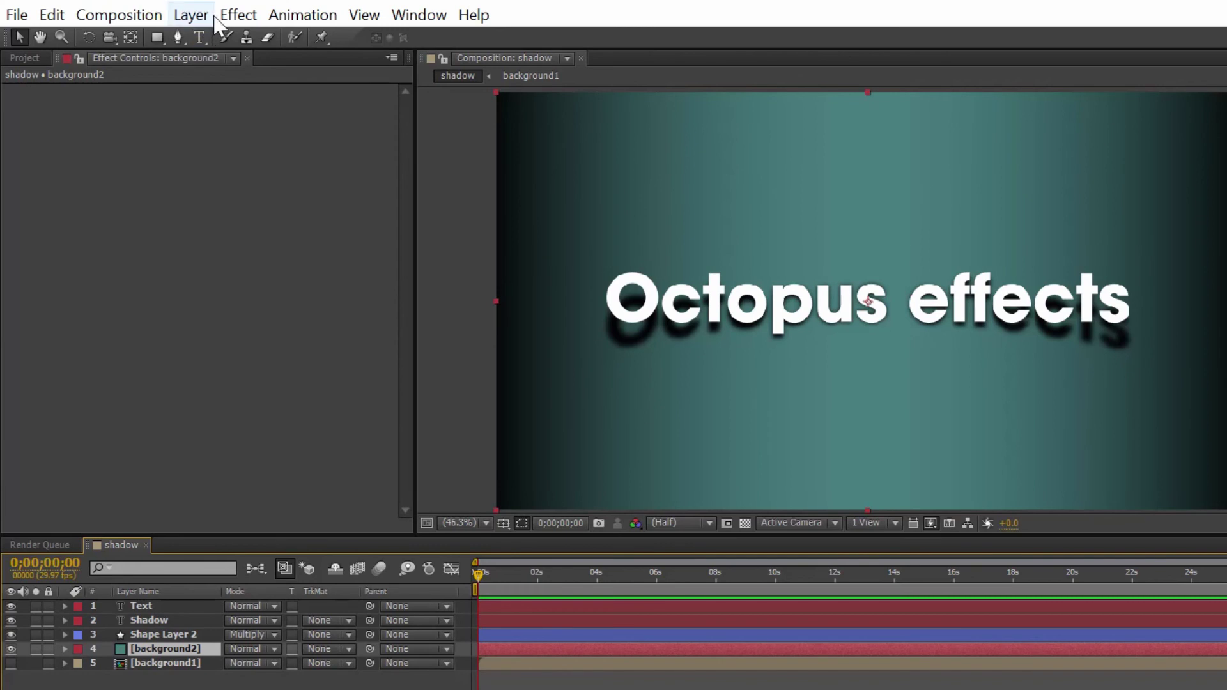
{"action": "left_click", "coordinate": [191, 15]}
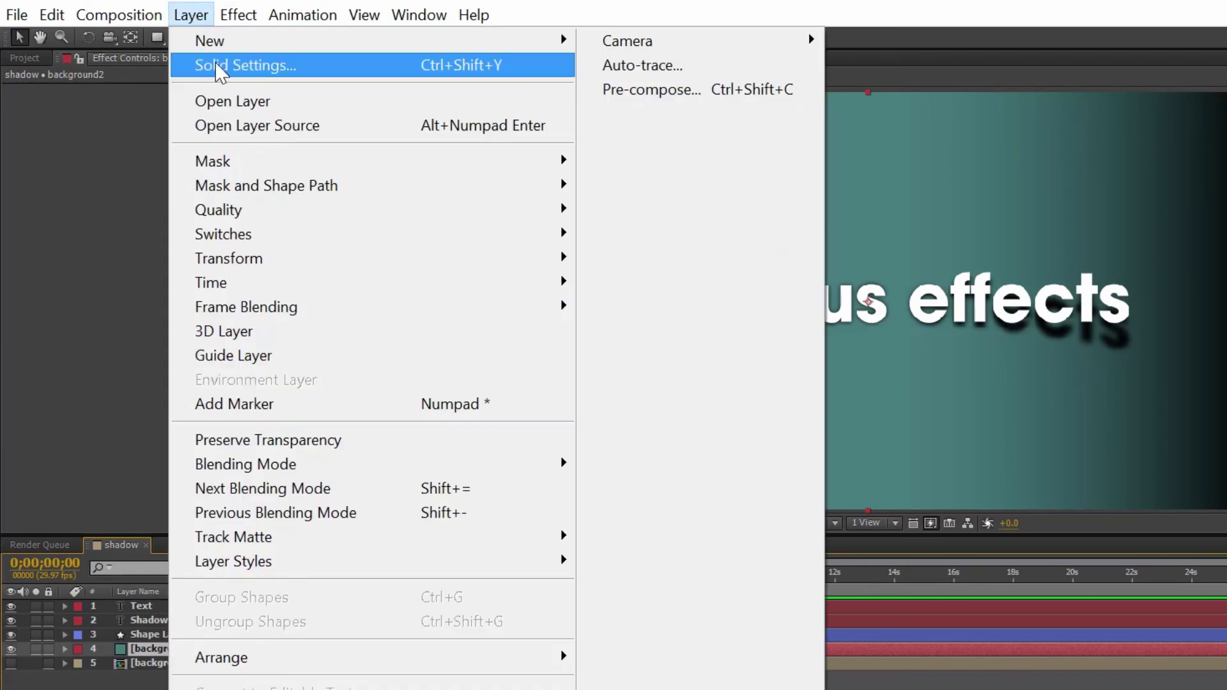
{"action": "left_click", "coordinate": [215, 61]}
{"action": "left_click_drag", "start_coordinate": [303, 287], "coordinate": [328, 197]}
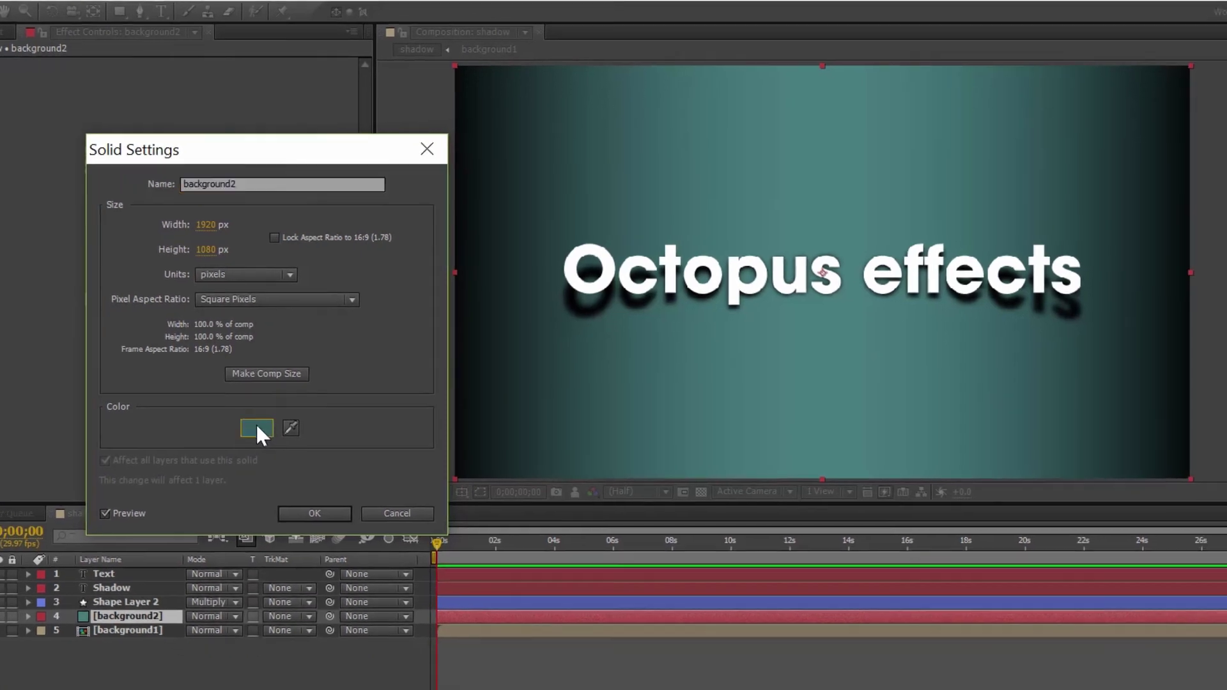
{"action": "left_click", "coordinate": [296, 458]}
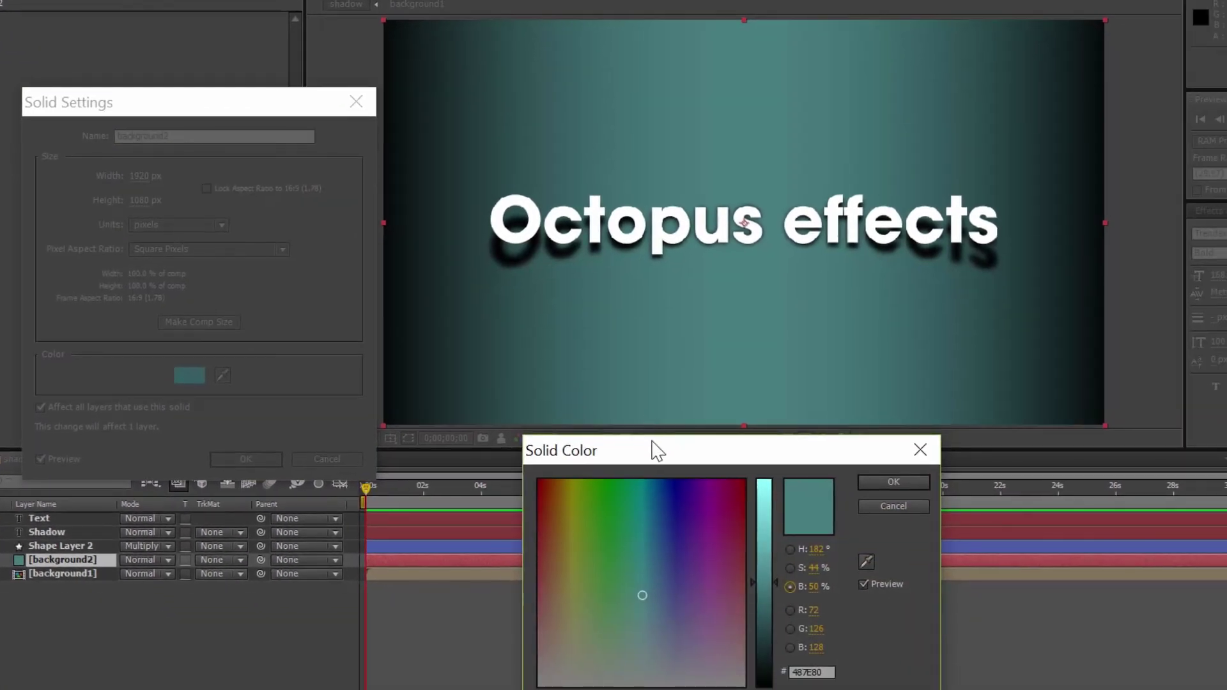
{"action": "left_click_drag", "start_coordinate": [652, 447], "coordinate": [509, 445]}
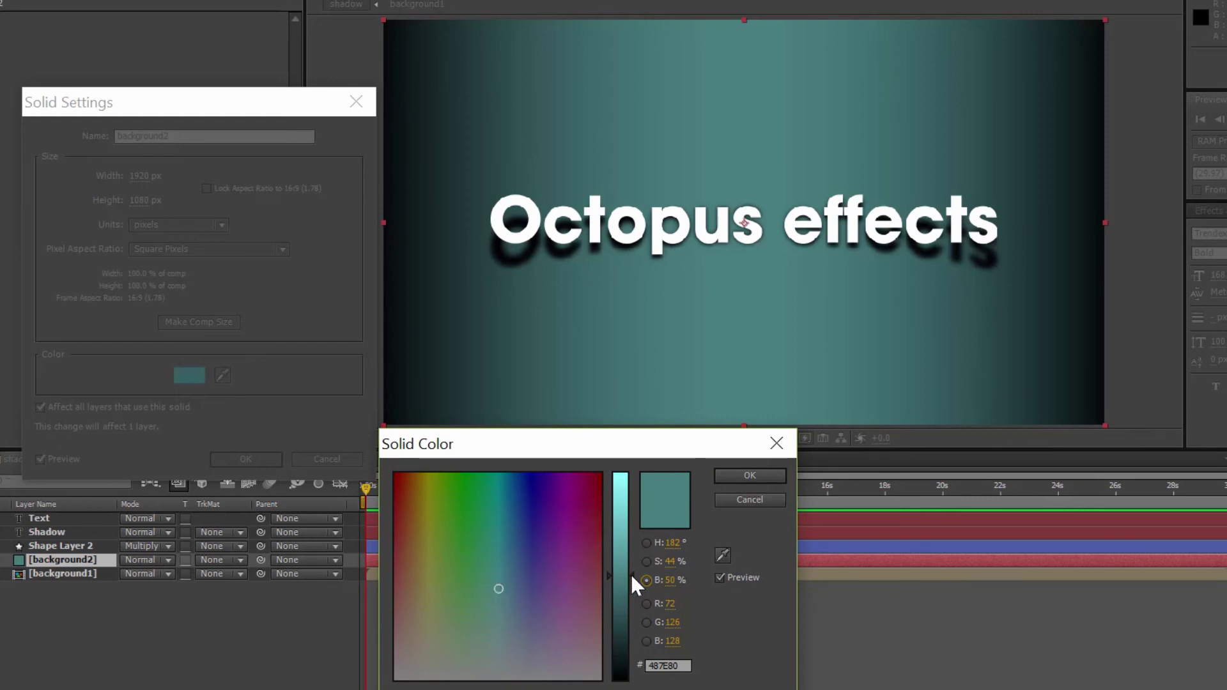
{"action": "left_click_drag", "start_coordinate": [632, 580], "coordinate": [631, 537]}
{"action": "left_click_drag", "start_coordinate": [520, 583], "coordinate": [499, 569]}
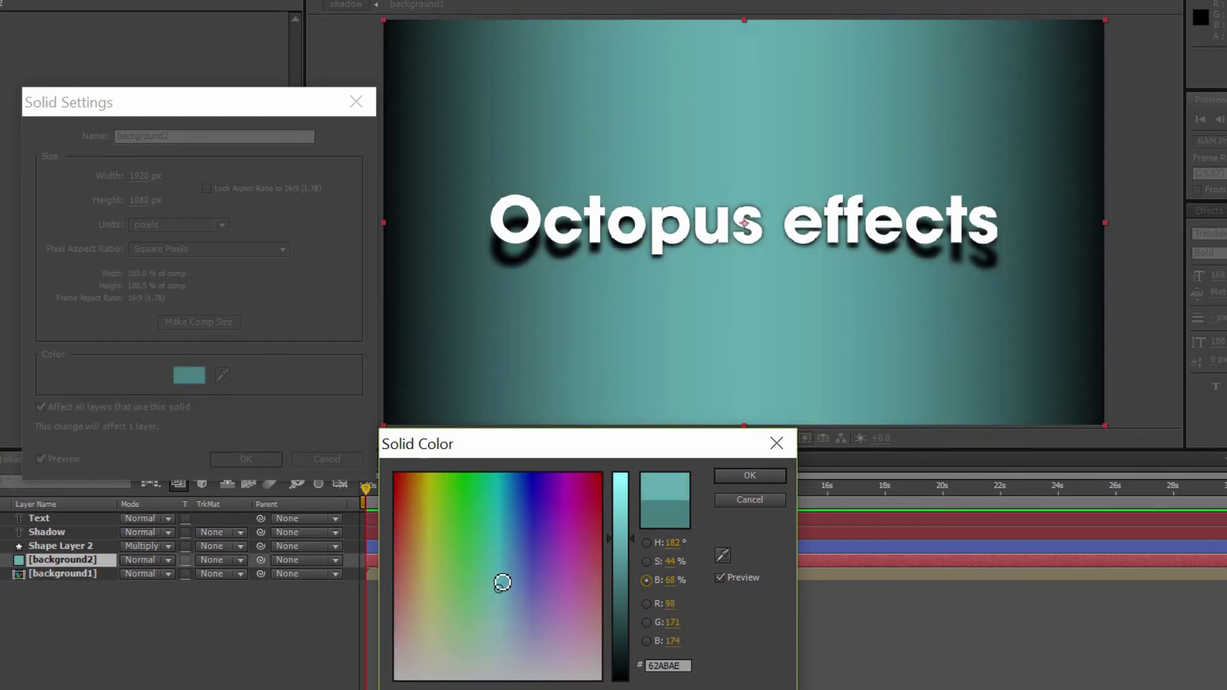
{"action": "mouse_move", "coordinate": [475, 578]}
{"action": "left_mouse_down"}
{"action": "mouse_move", "coordinate": [423, 580]}
{"action": "mouse_move", "coordinate": [525, 574]}
{"action": "mouse_move", "coordinate": [477, 582]}
{"action": "mouse_move", "coordinate": [508, 600]}
{"action": "left_mouse_up"}
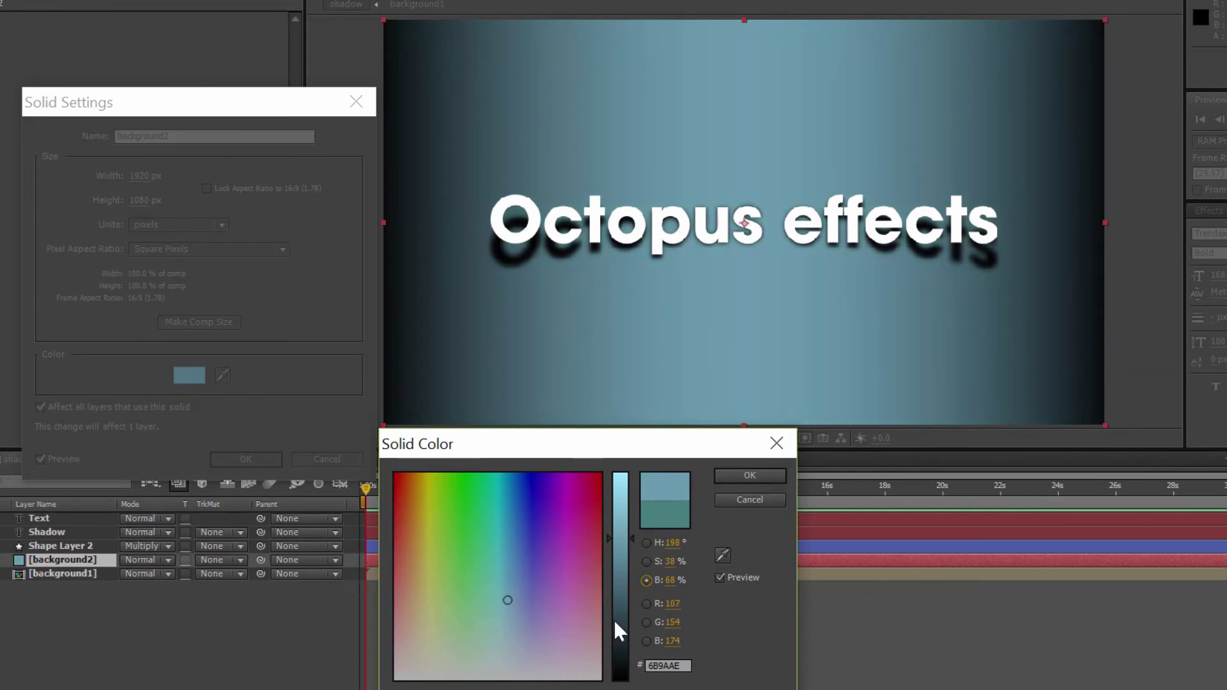
{"action": "mouse_move", "coordinate": [502, 597]}
{"action": "left_mouse_down"}
{"action": "mouse_move", "coordinate": [463, 577]}
{"action": "mouse_move", "coordinate": [460, 597]}
{"action": "mouse_move", "coordinate": [482, 601]}
{"action": "left_mouse_up"}
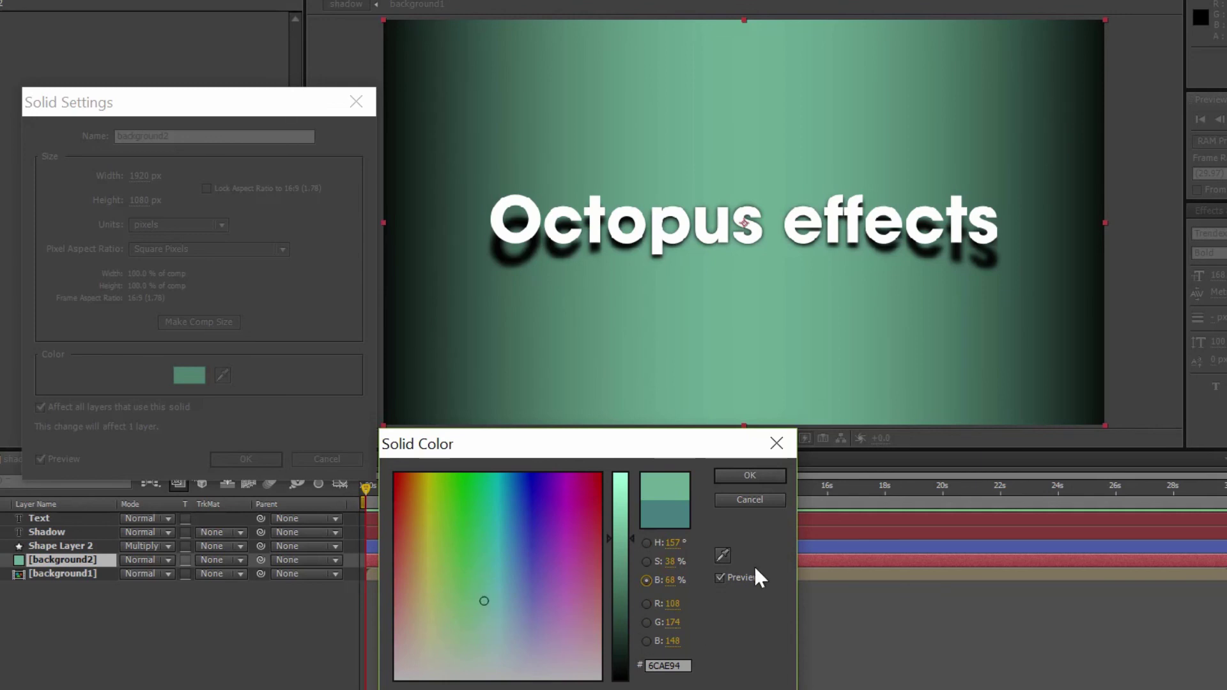
{"action": "left_click", "coordinate": [750, 475]}
{"action": "left_click", "coordinate": [249, 461]}
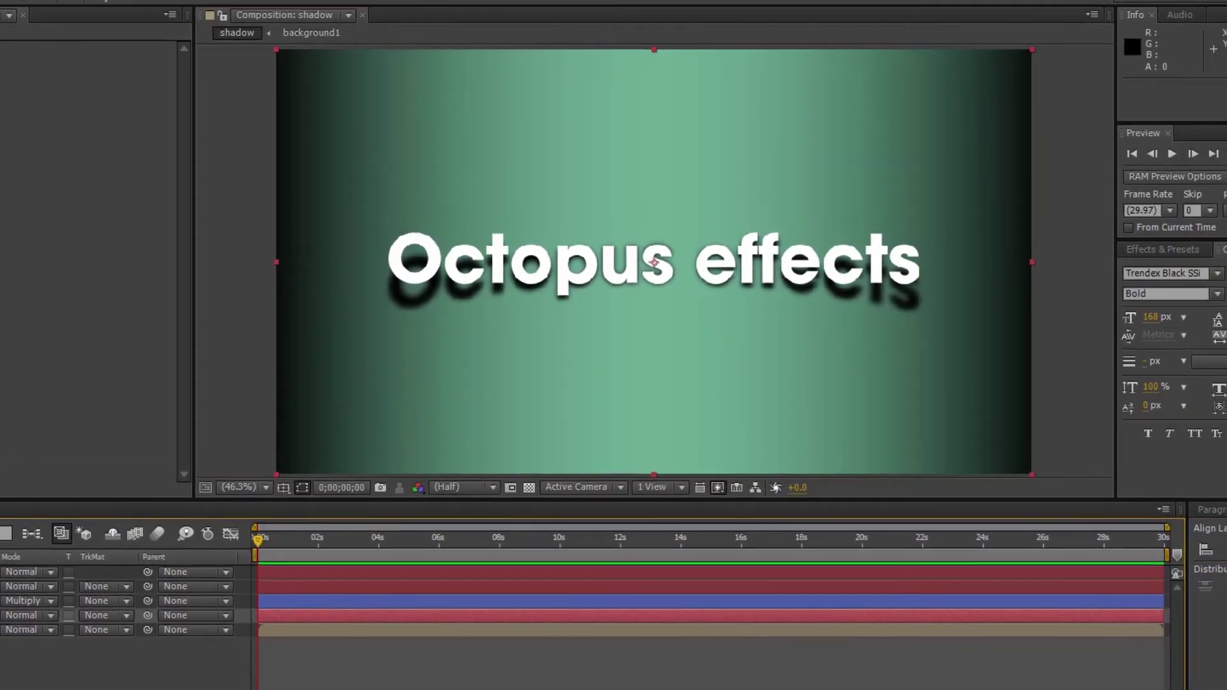
{"action": "left_click", "coordinate": [97, 647]}
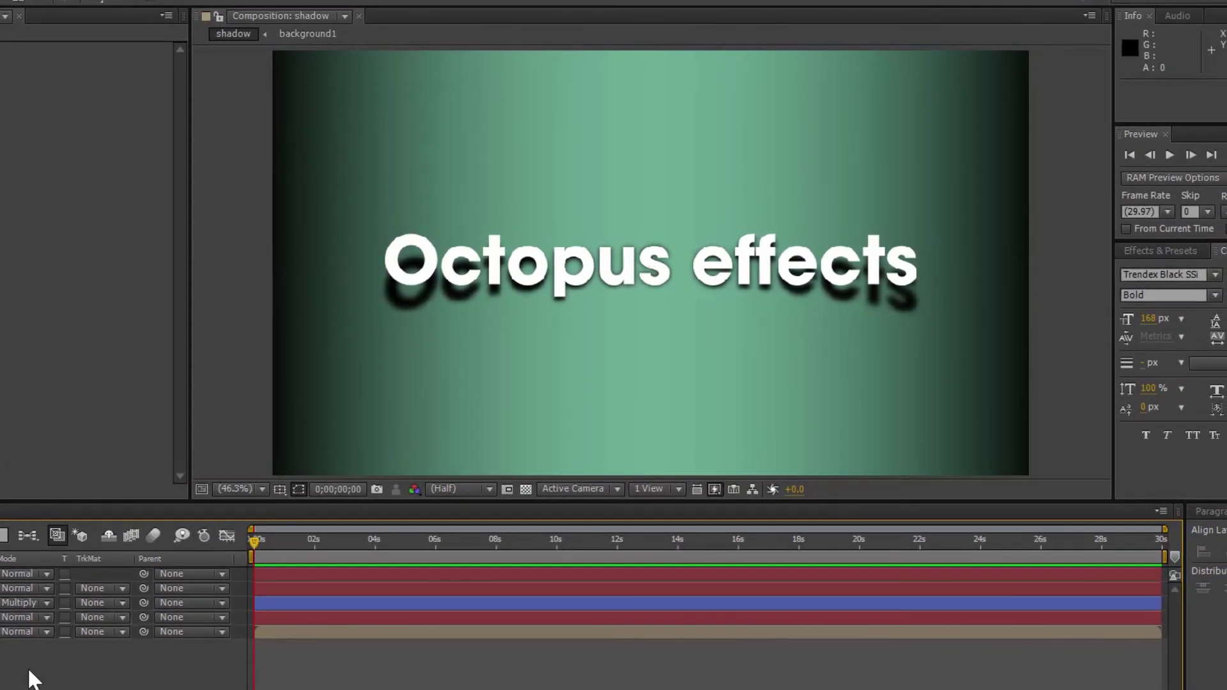